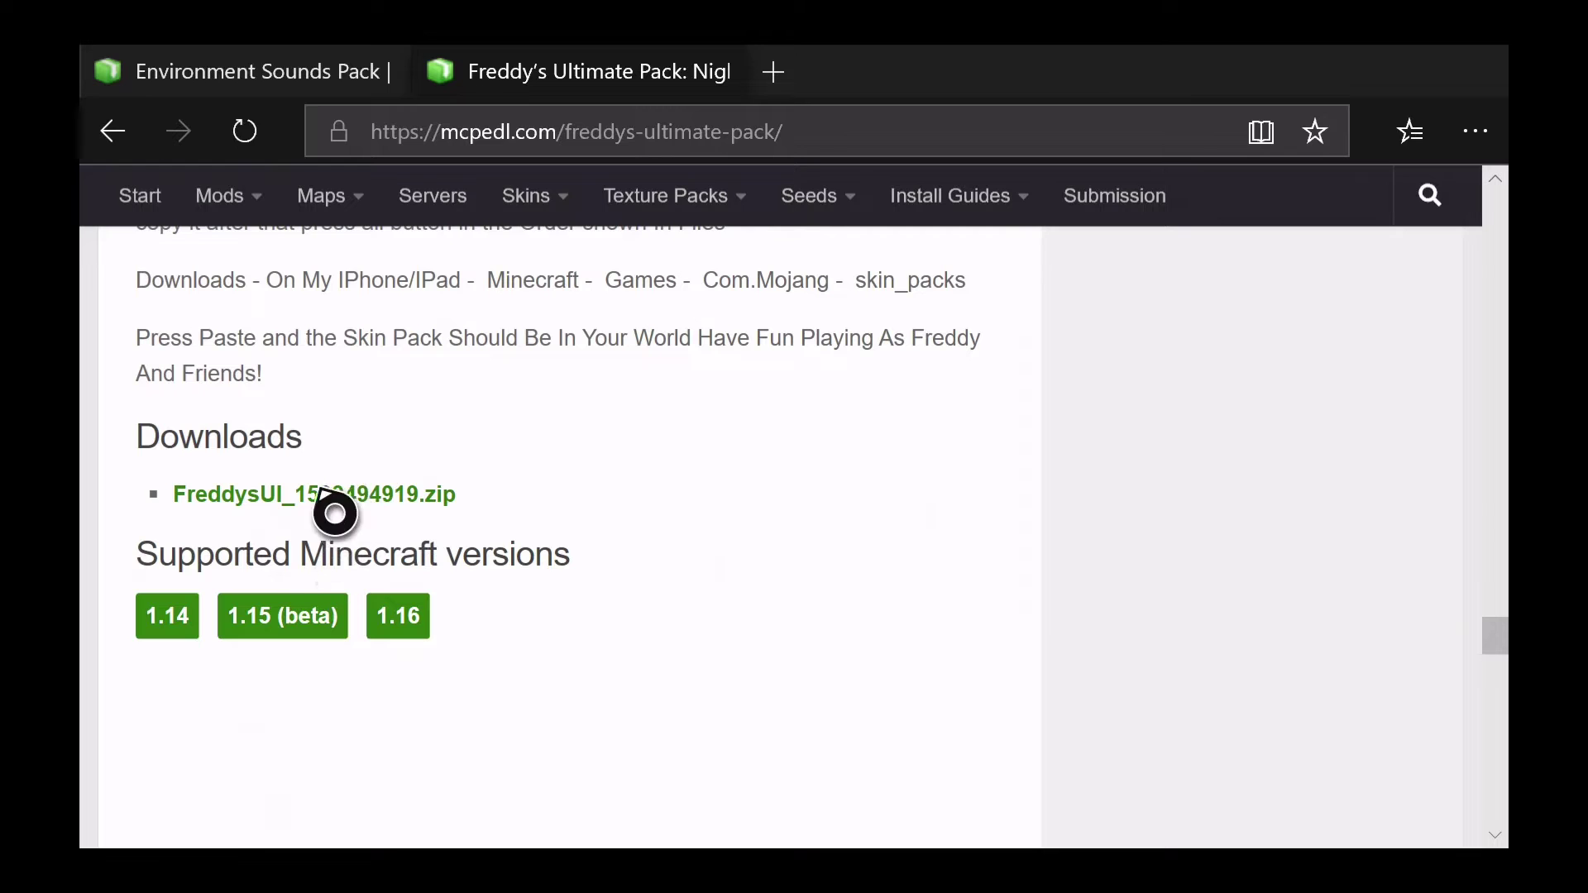
- Download FreddysUI_1599494919.zip from the Freddy's Ultimate Pack page and save it to the default location
click(397, 515)
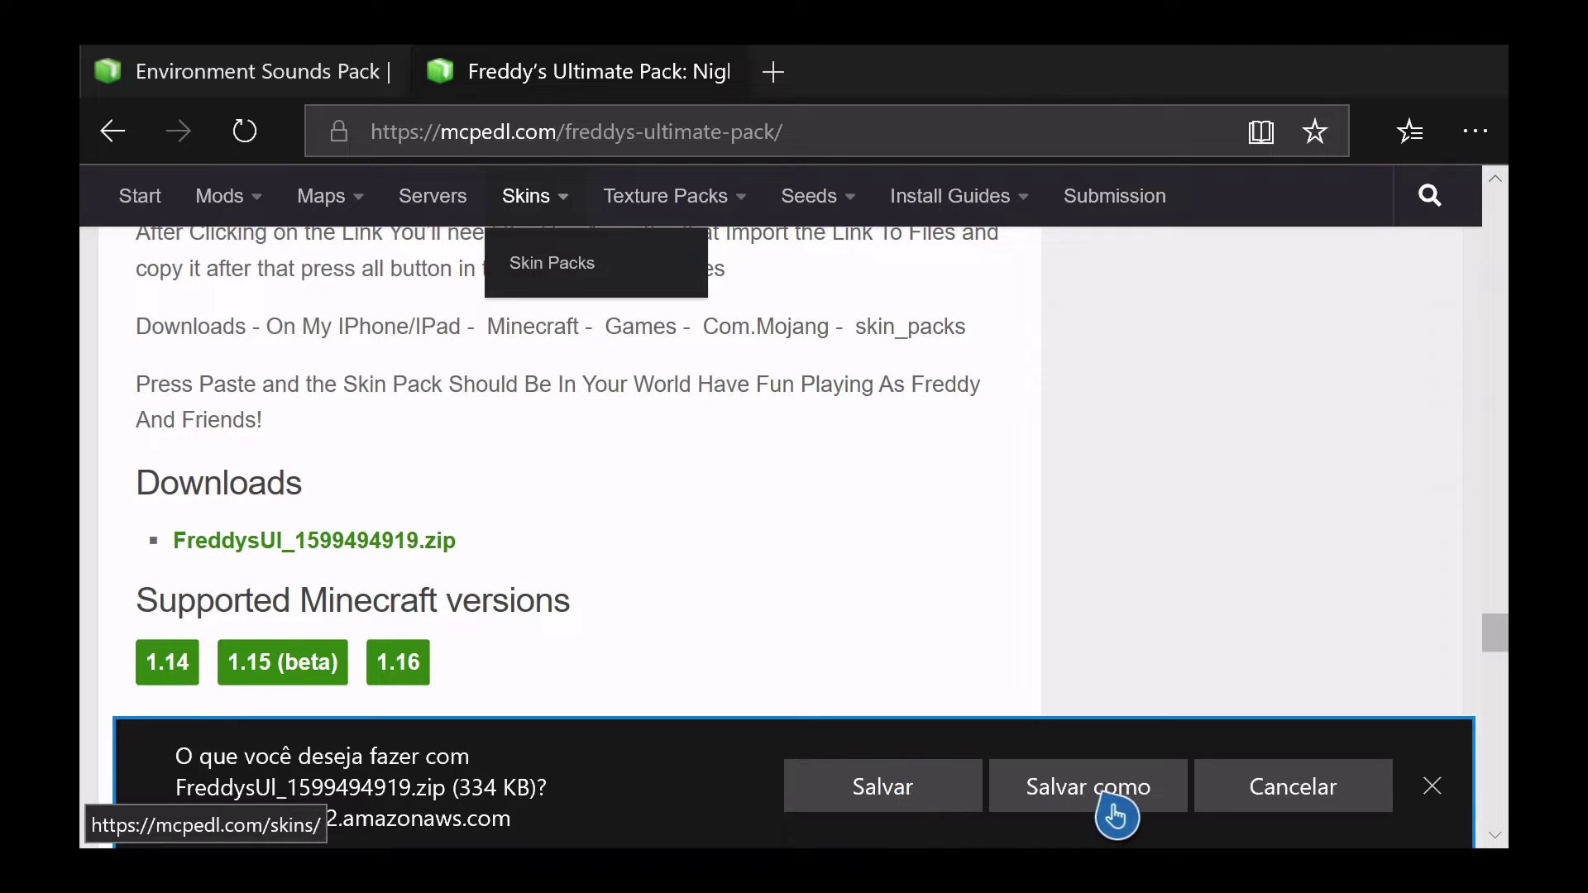
click(911, 816)
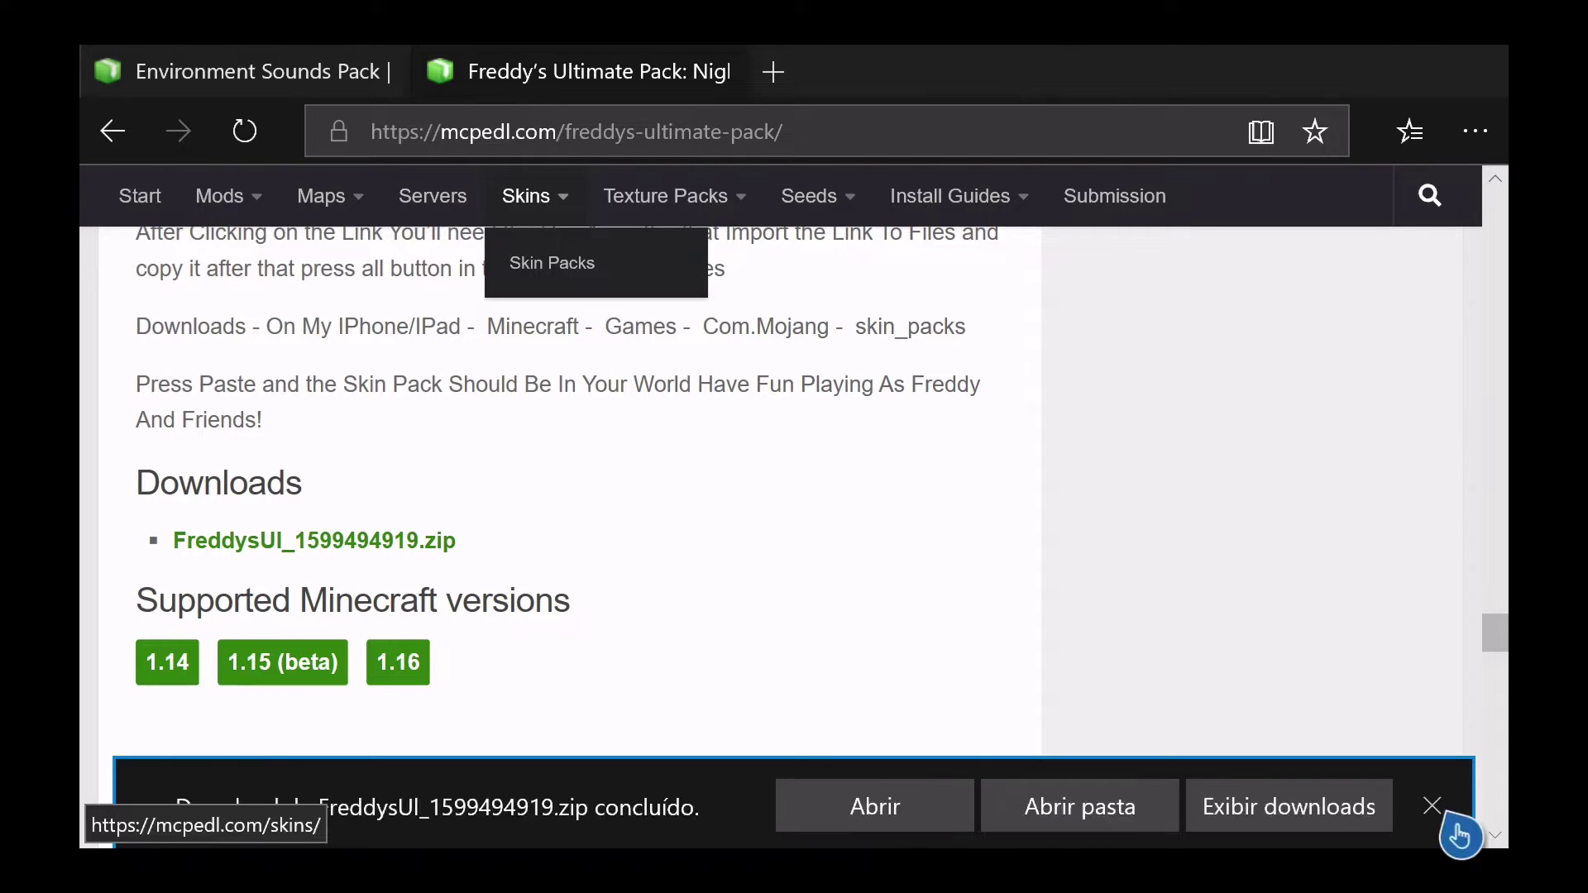
key(super)
key(super)
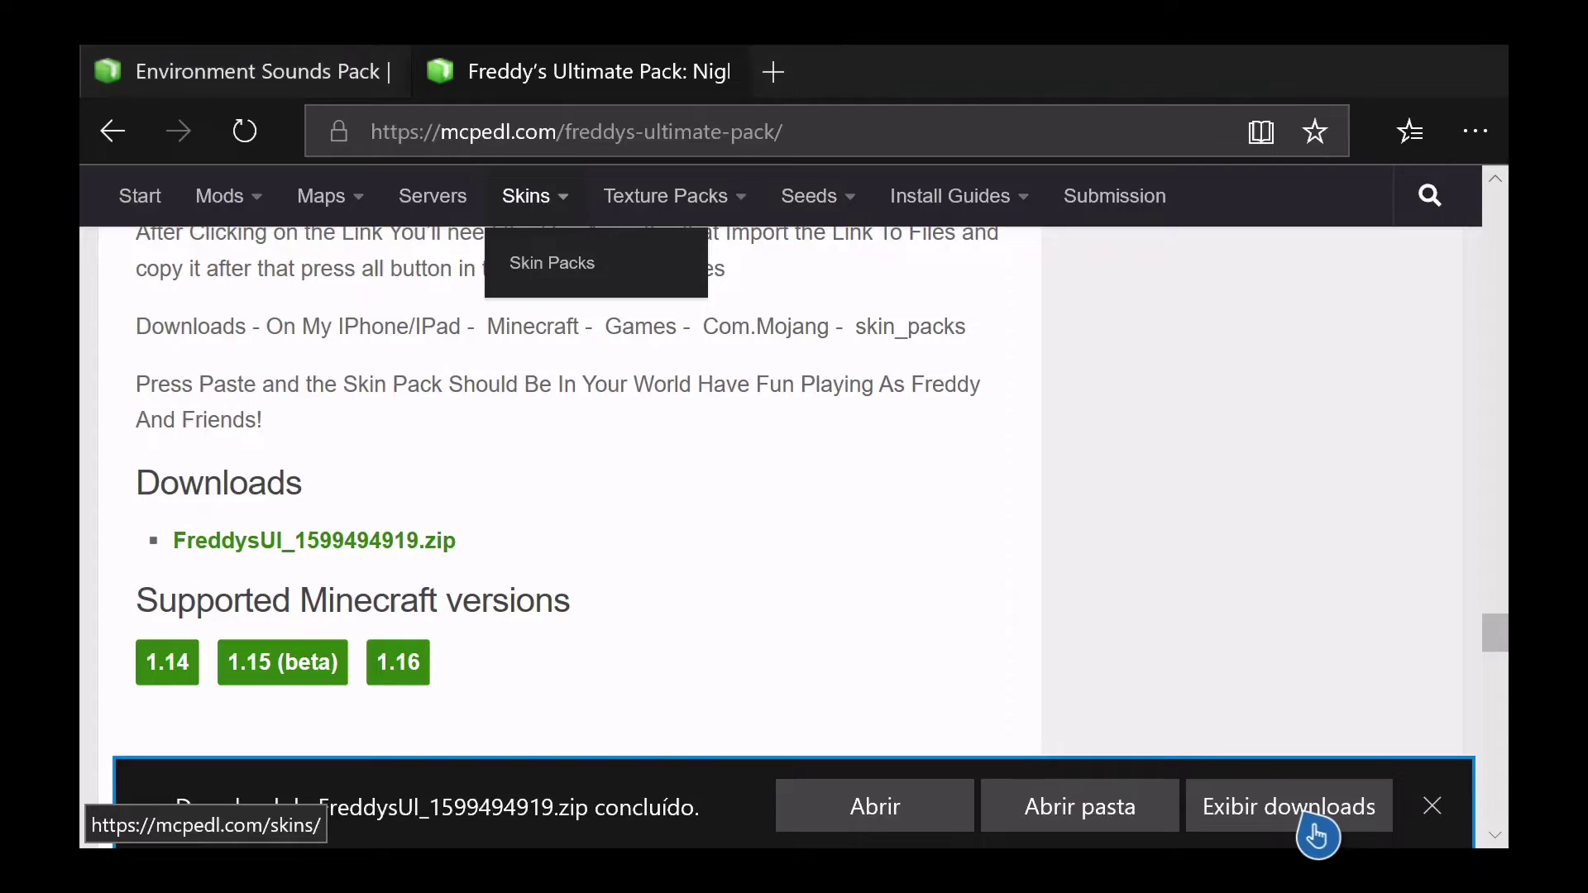
key(super)
key(Down)
key(Down)
key(Down)
key(Down)
key(Up)
key(Down)
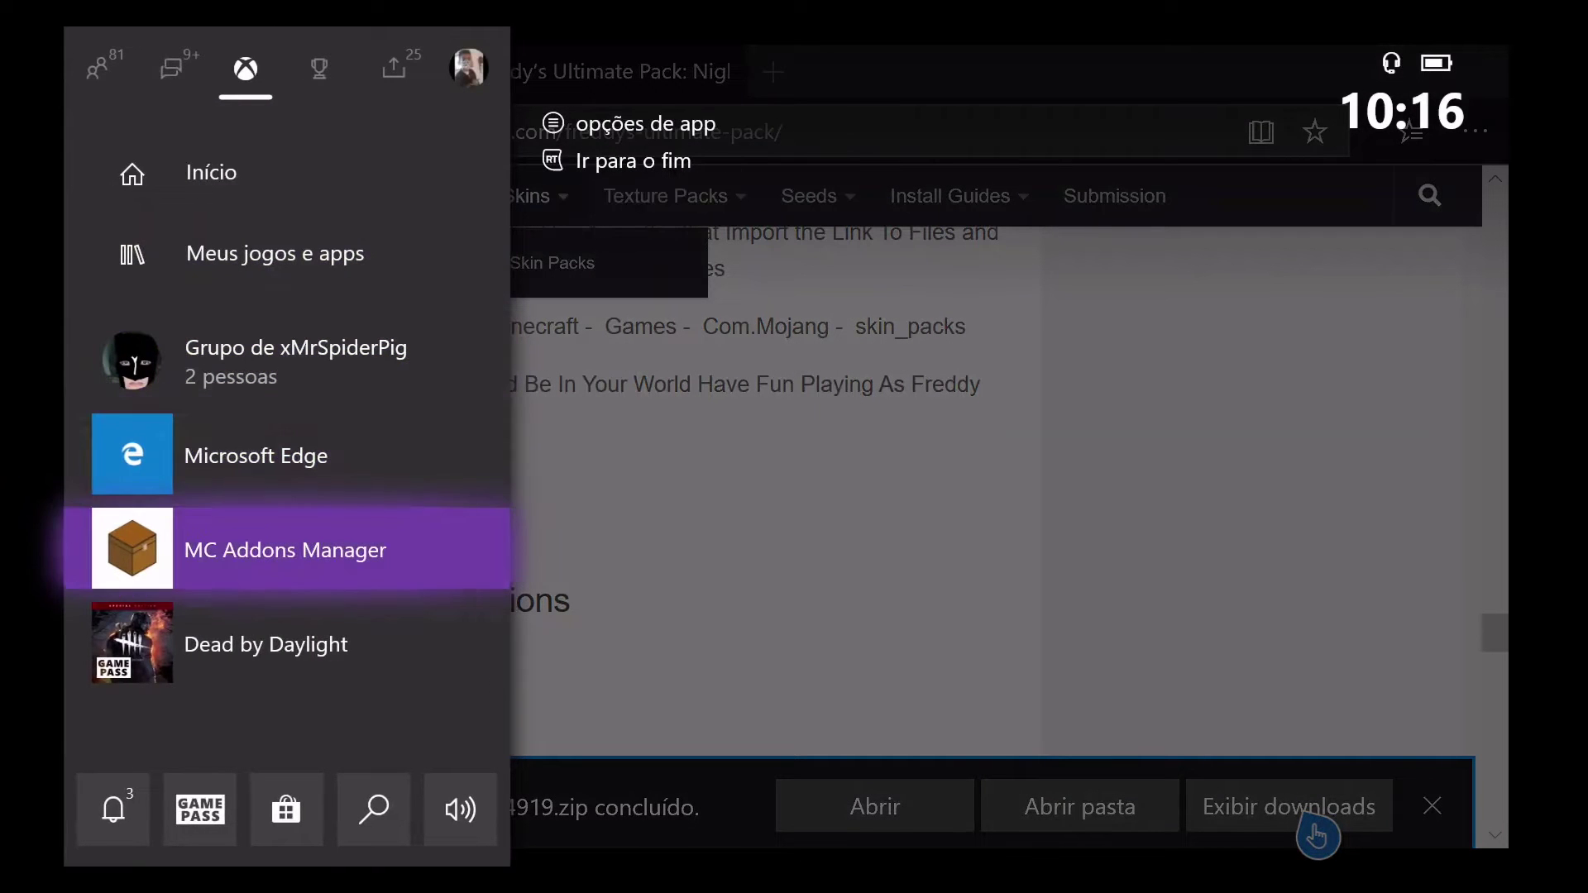
key(Up)
key(Return)
click(879, 154)
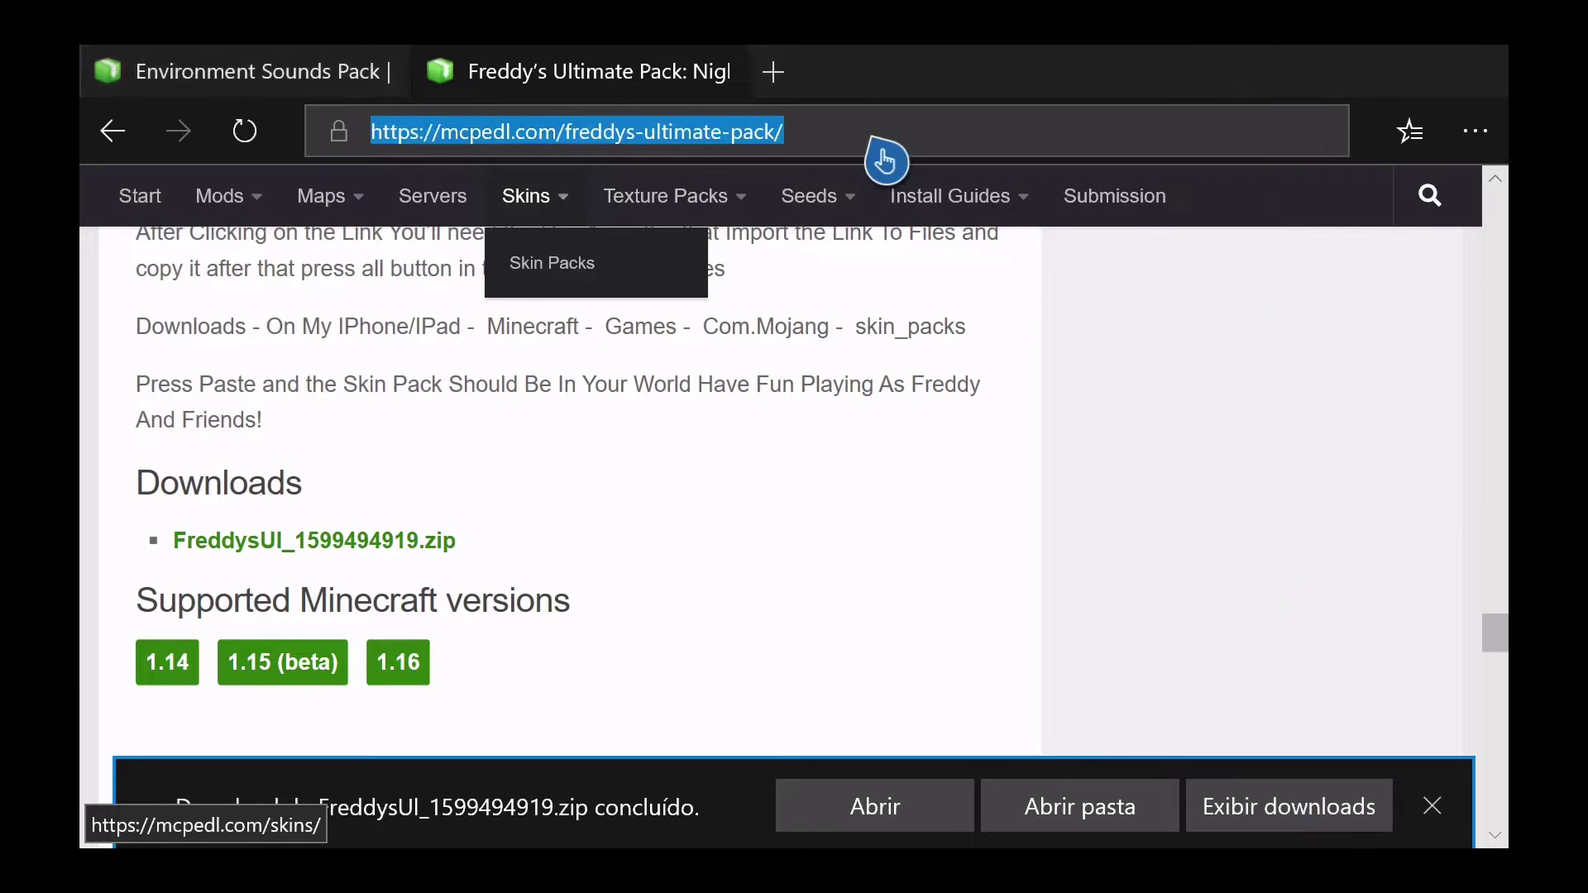
key(ctrl+Tab)
key(super)
key(super)
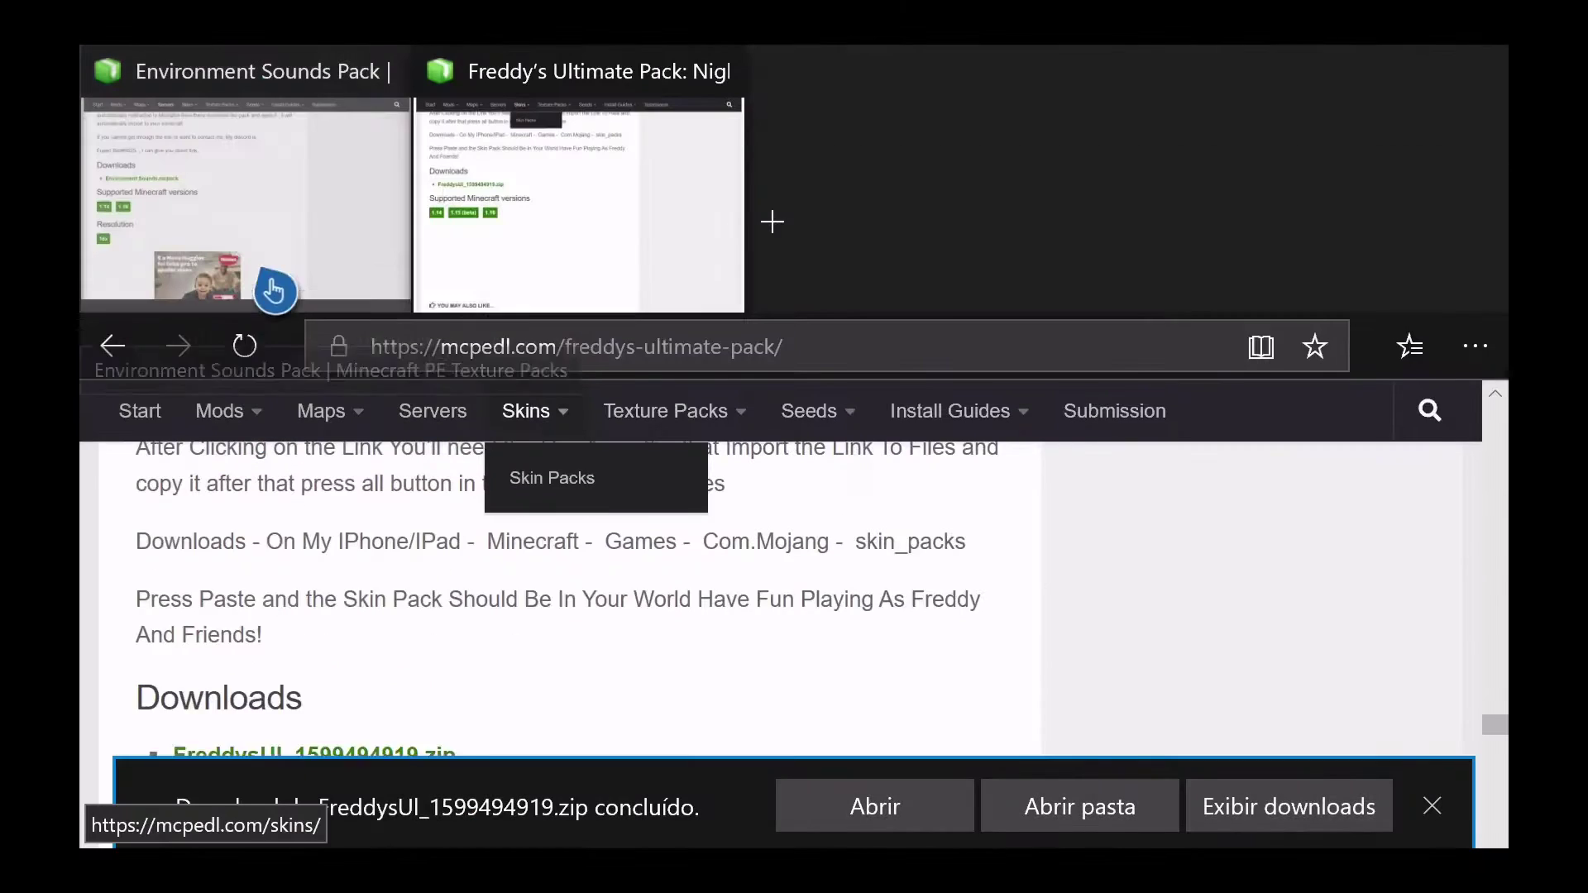
click(883, 159)
key(Escape)
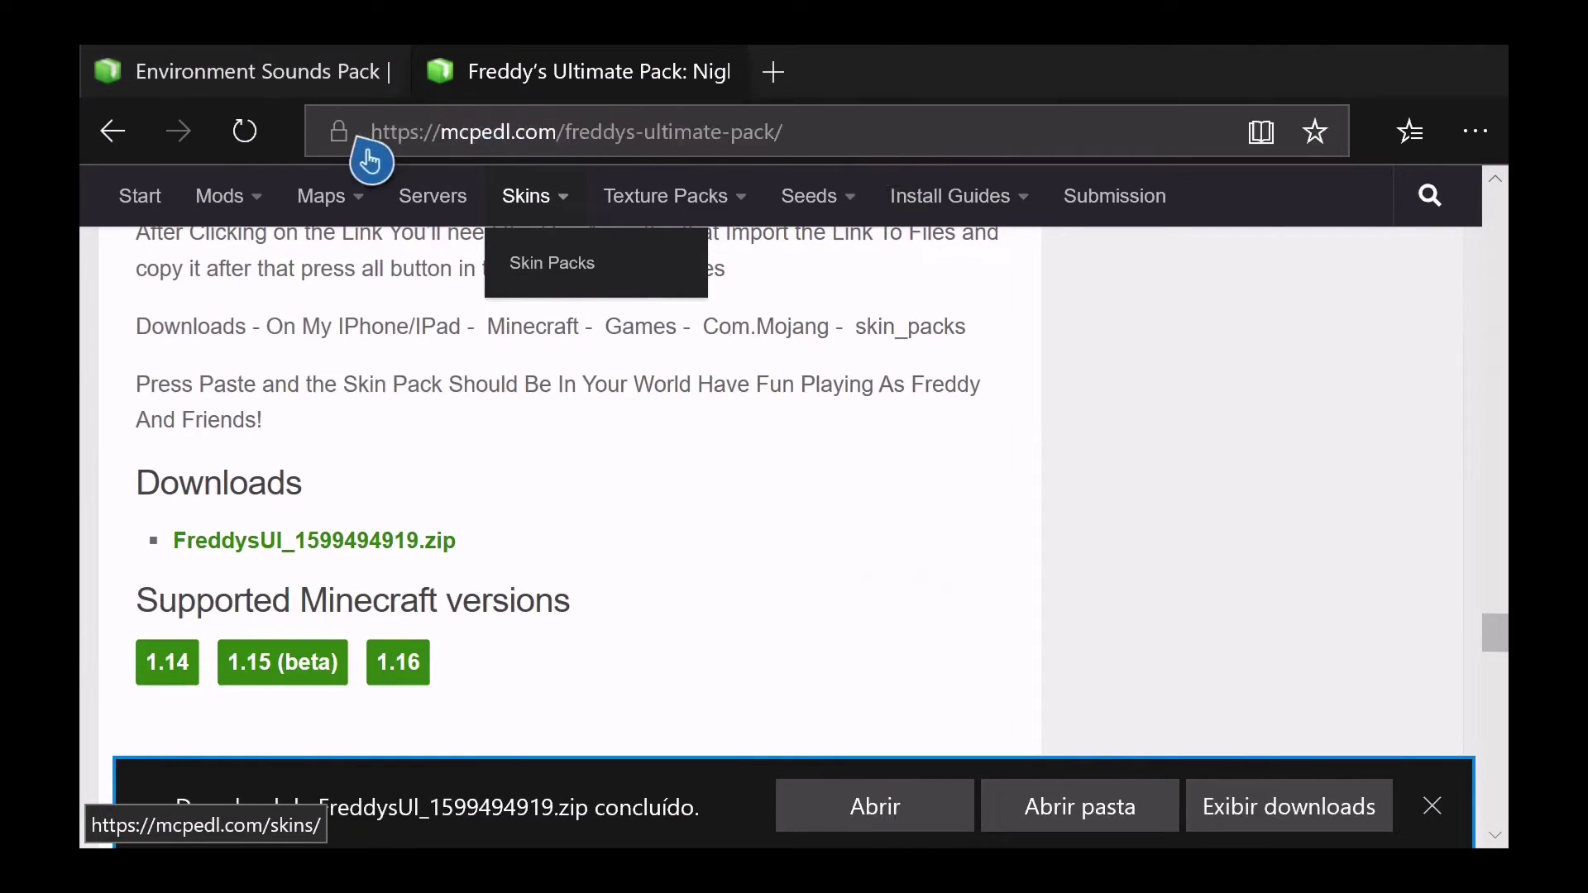
- Dismiss the finished download notification and switch to MC Addons Manager
click(1431, 807)
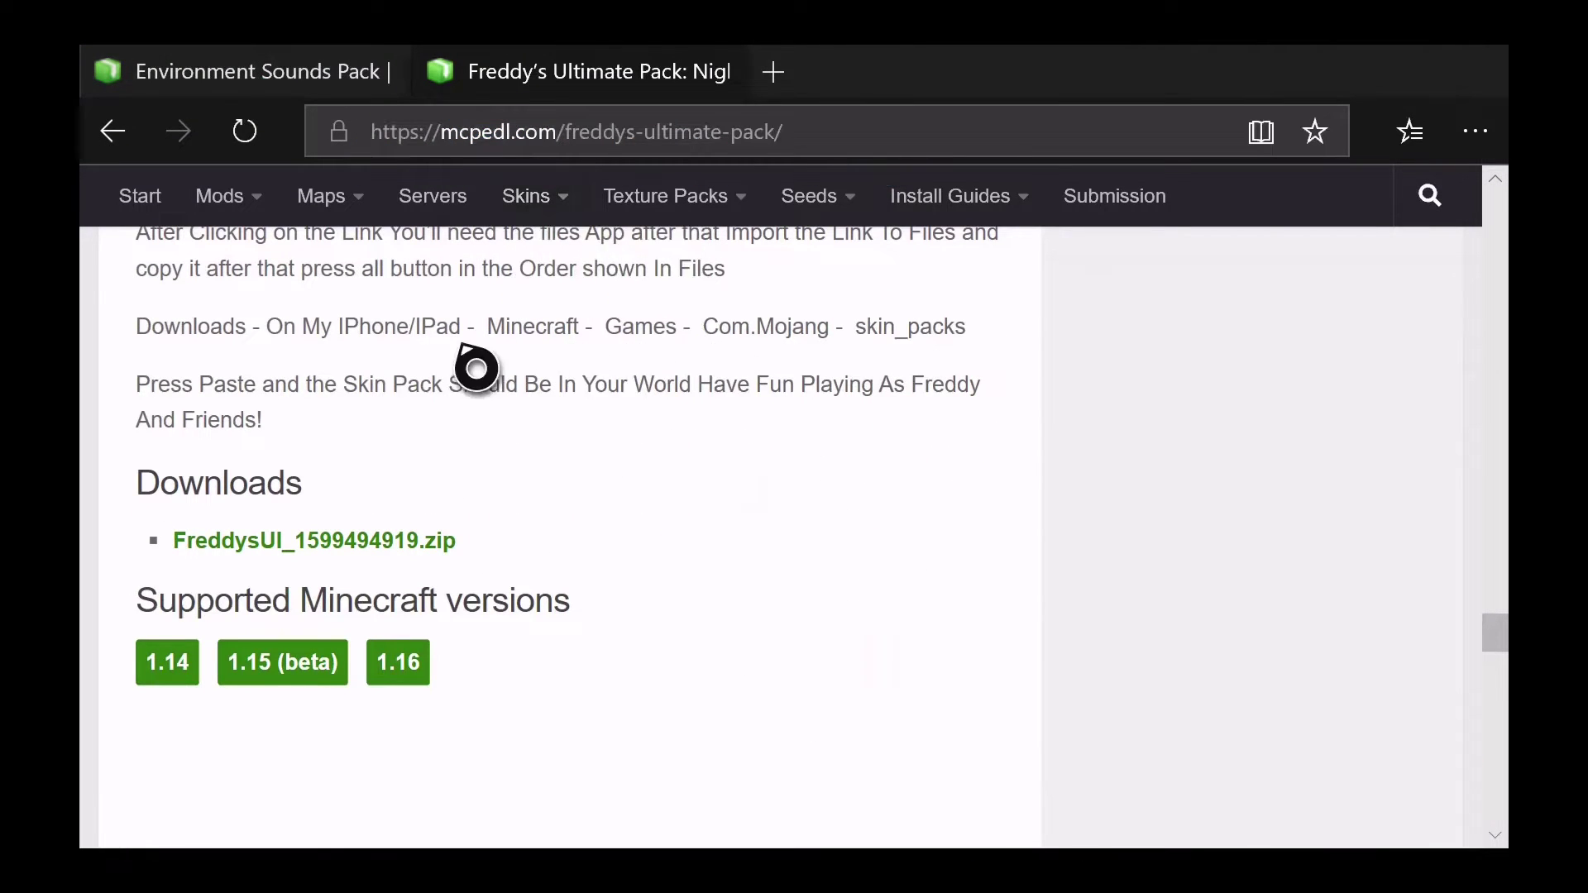
mouse_move(638, 234)
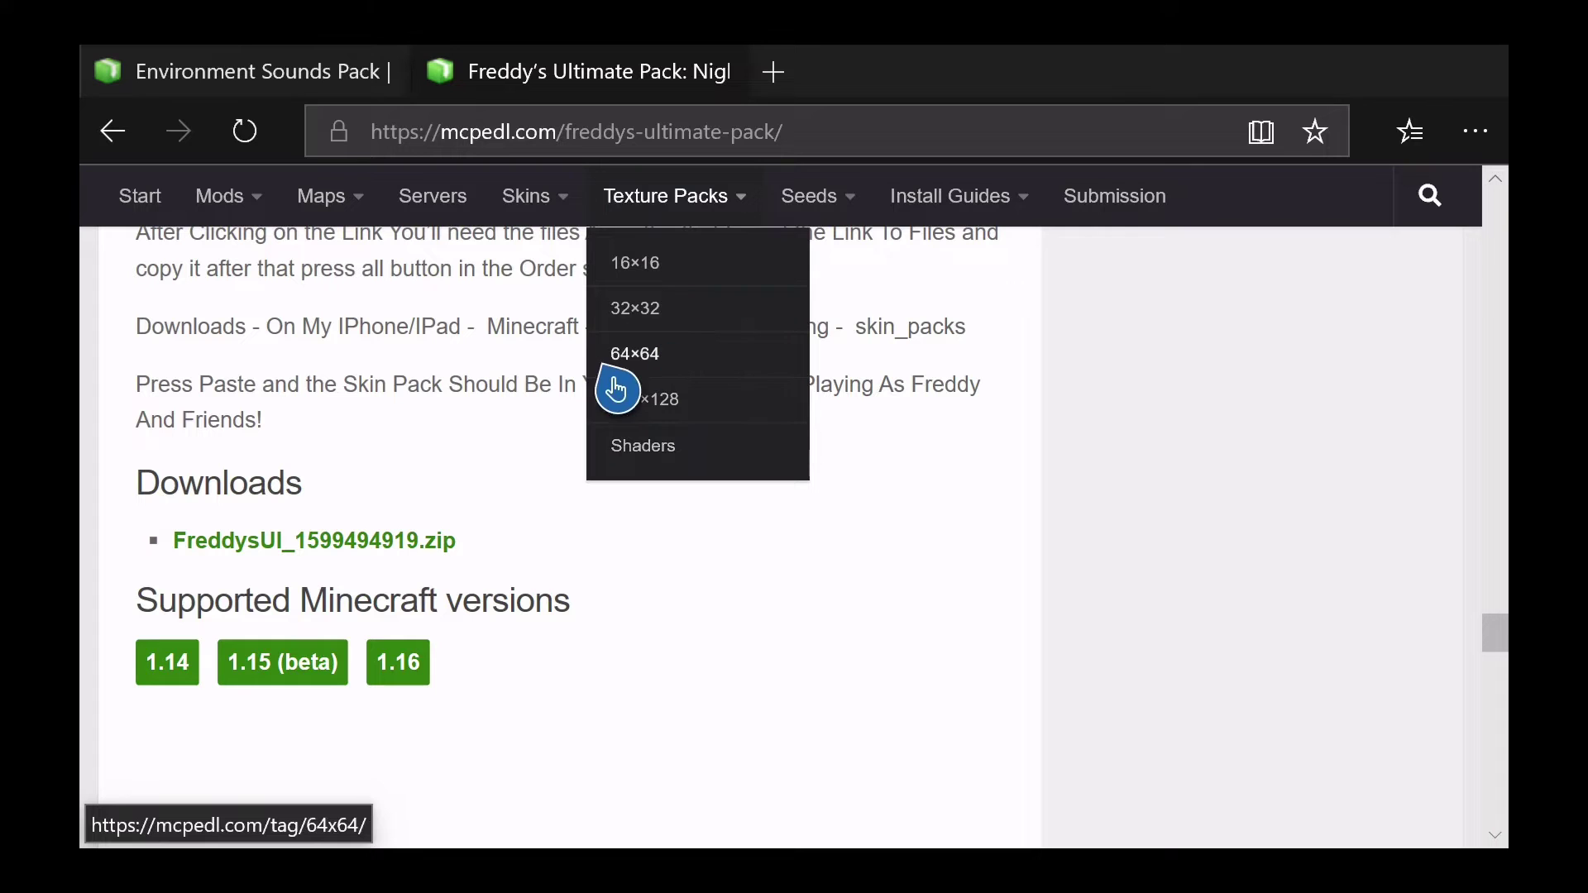
key(super)
key(Down)
key(Down)
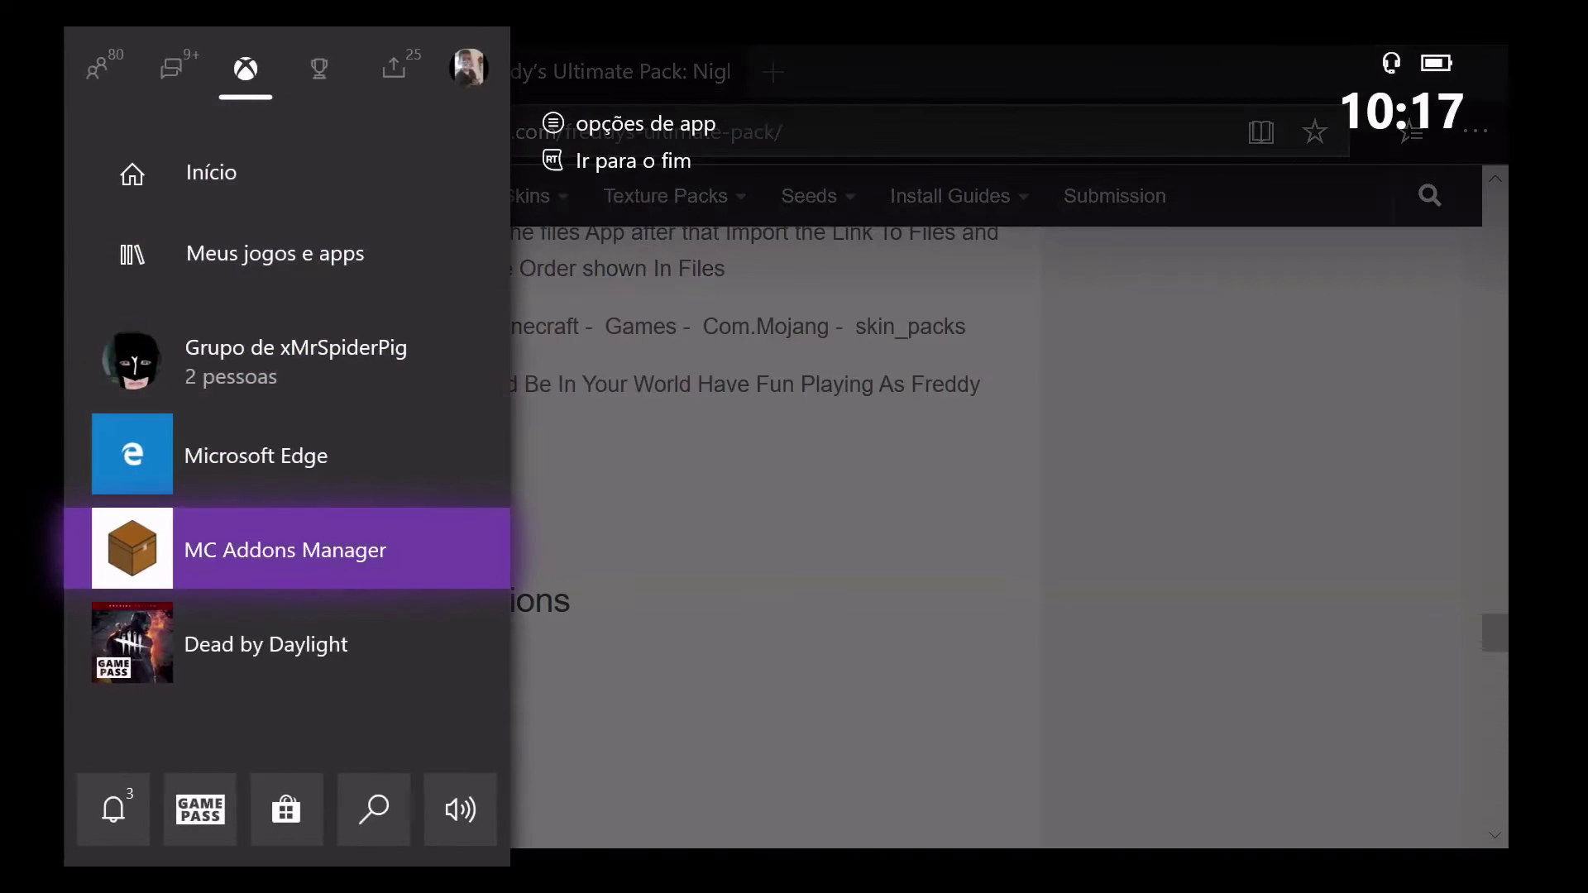
key(Return)
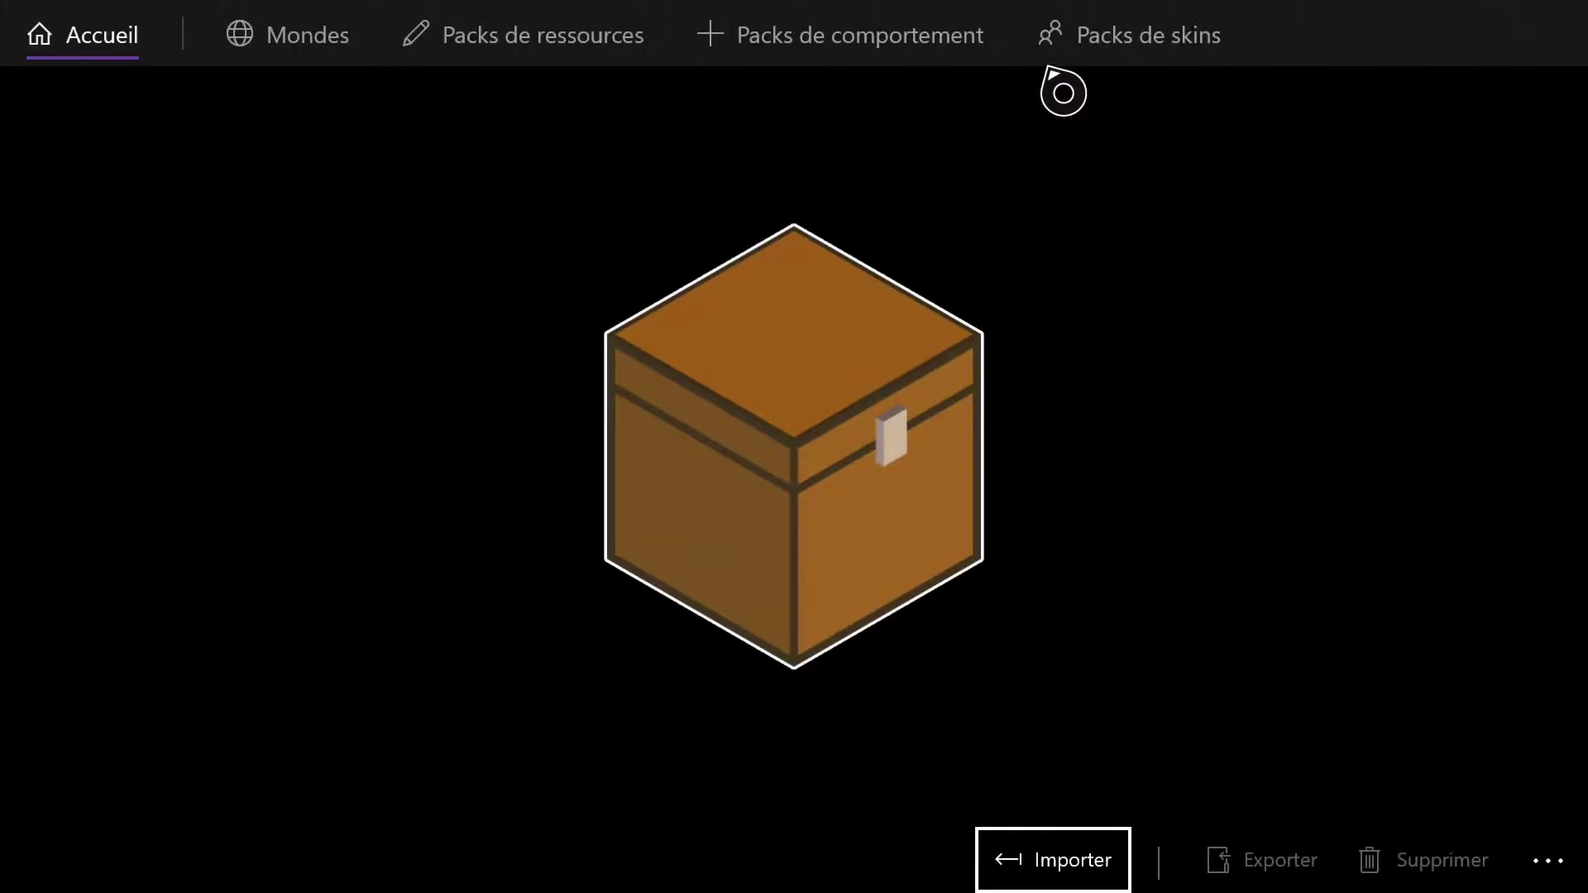
click(1134, 58)
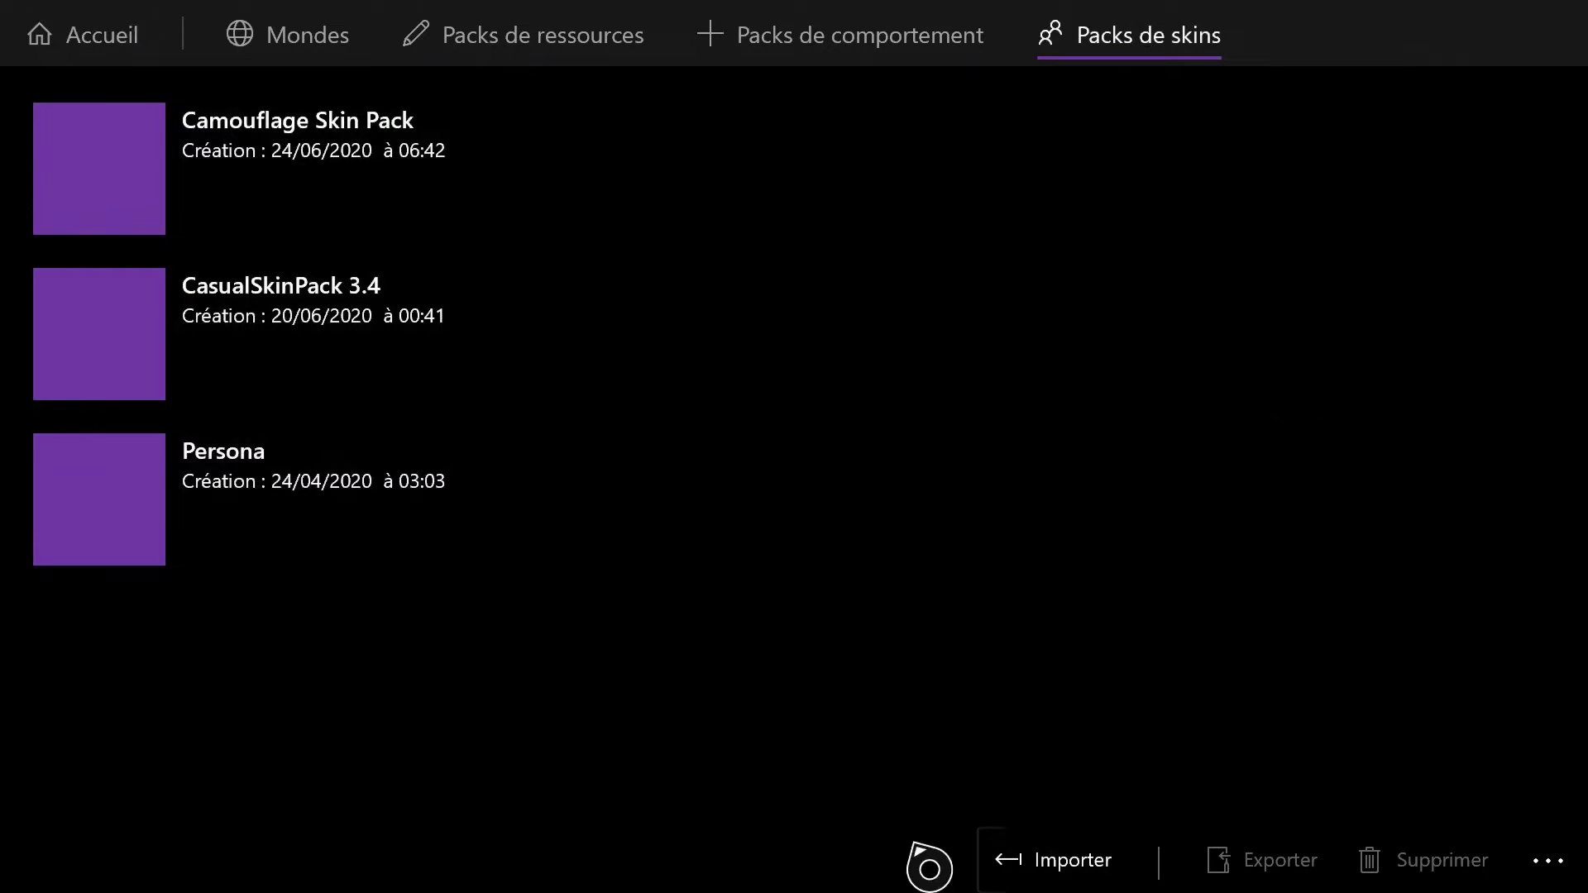
click(1090, 852)
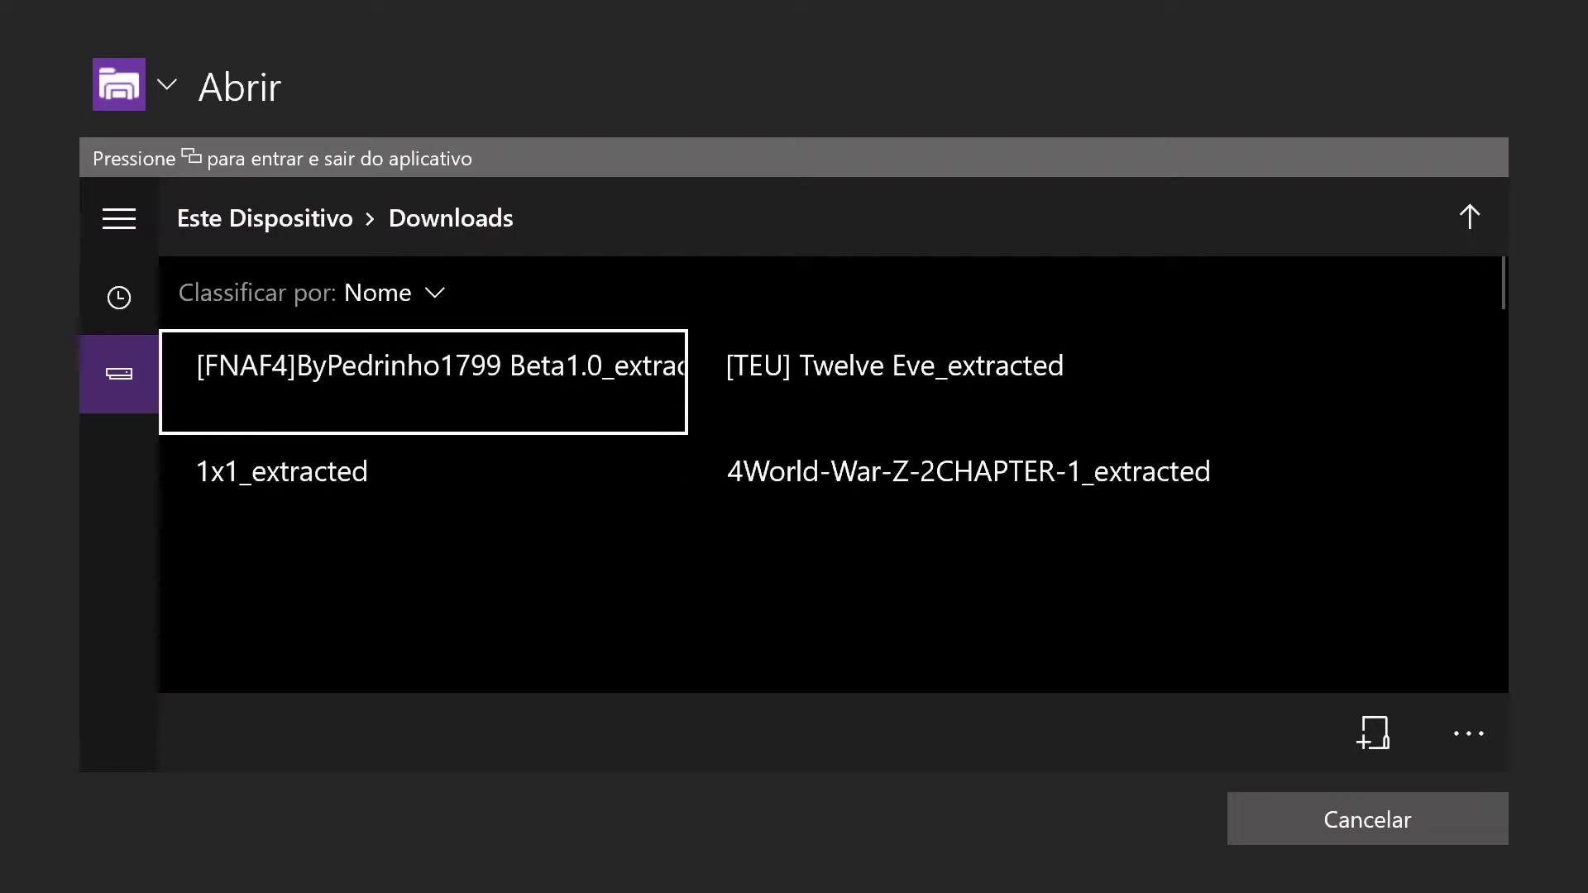
key(Down)
key(Down)
key(Down)
key(Down)
key(Down)
key(Down)
key(Down)
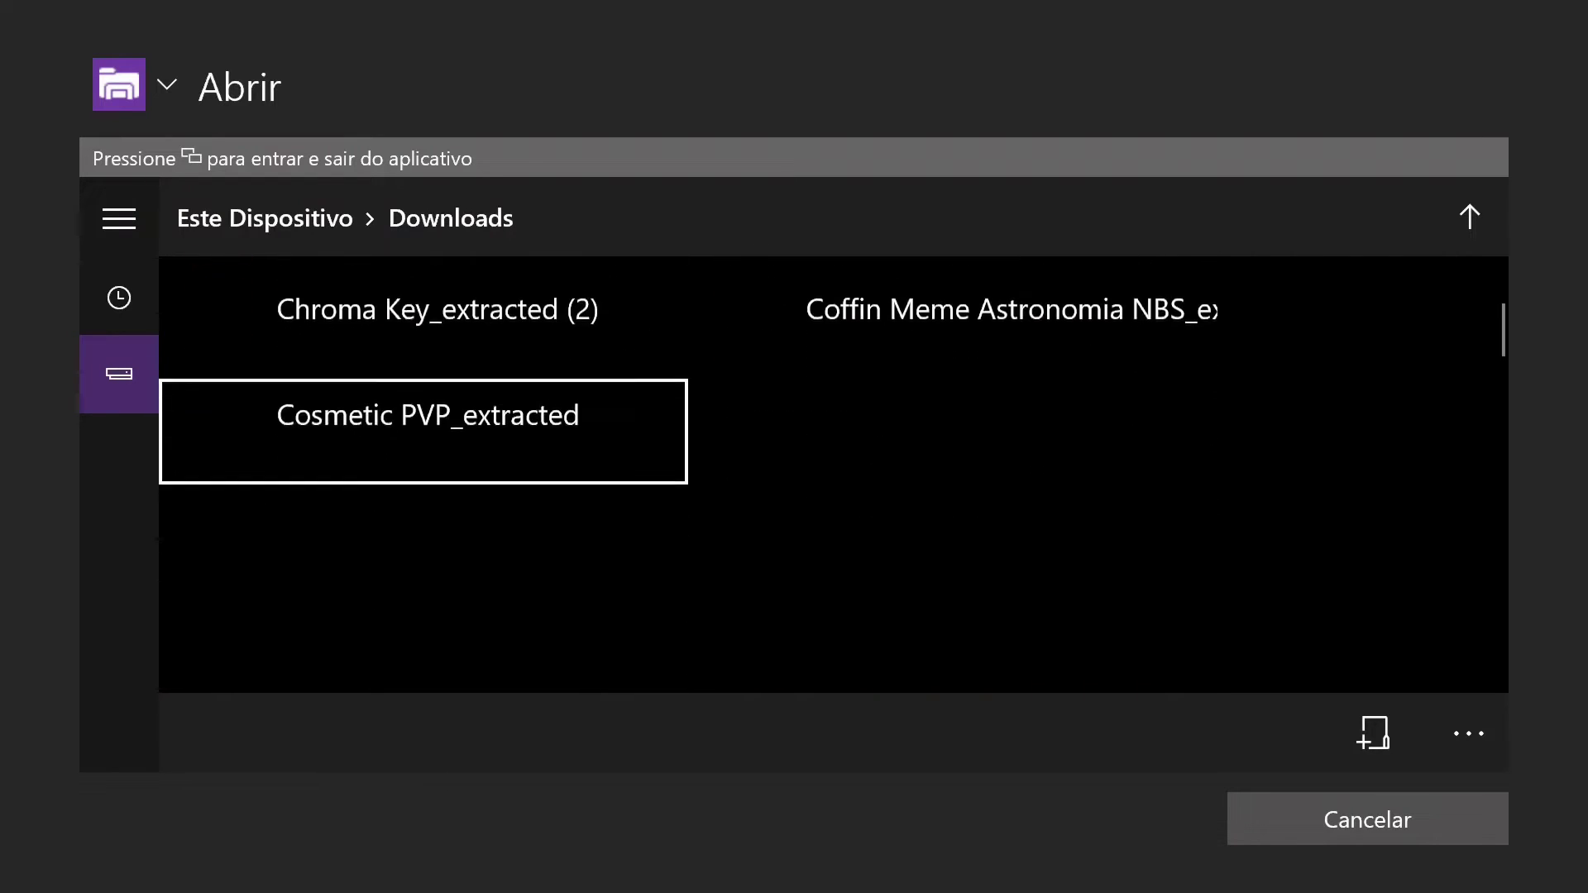
key(Down)
key(Down)
key(Down)
key(Down)
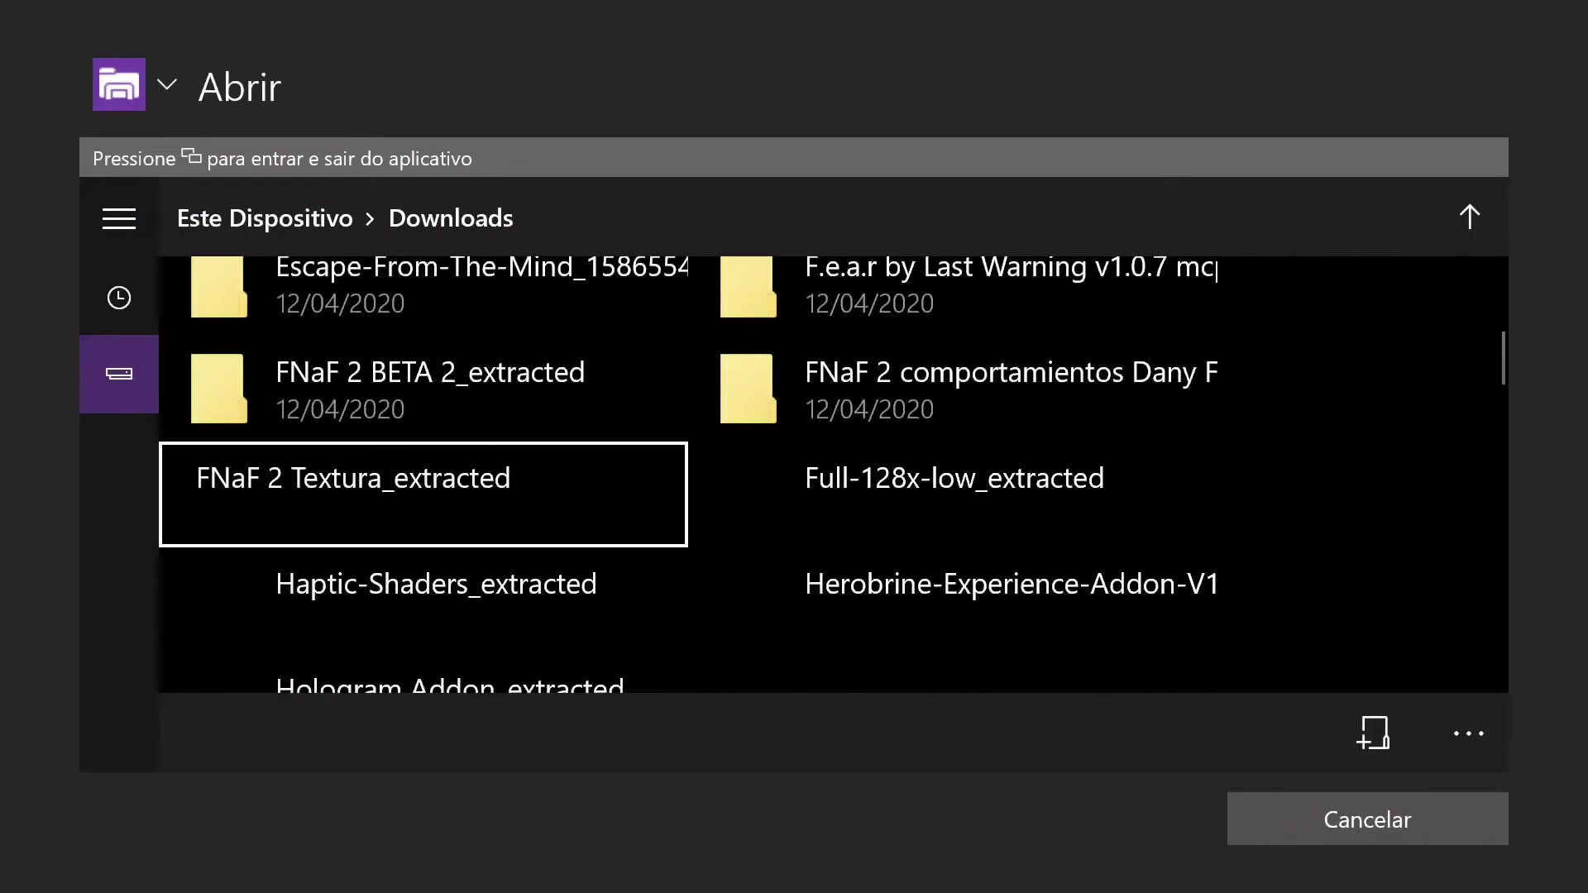
key(Down)
key(Down)
key(Down)
key(Down)
key(Down)
key(Down)
key(Down)
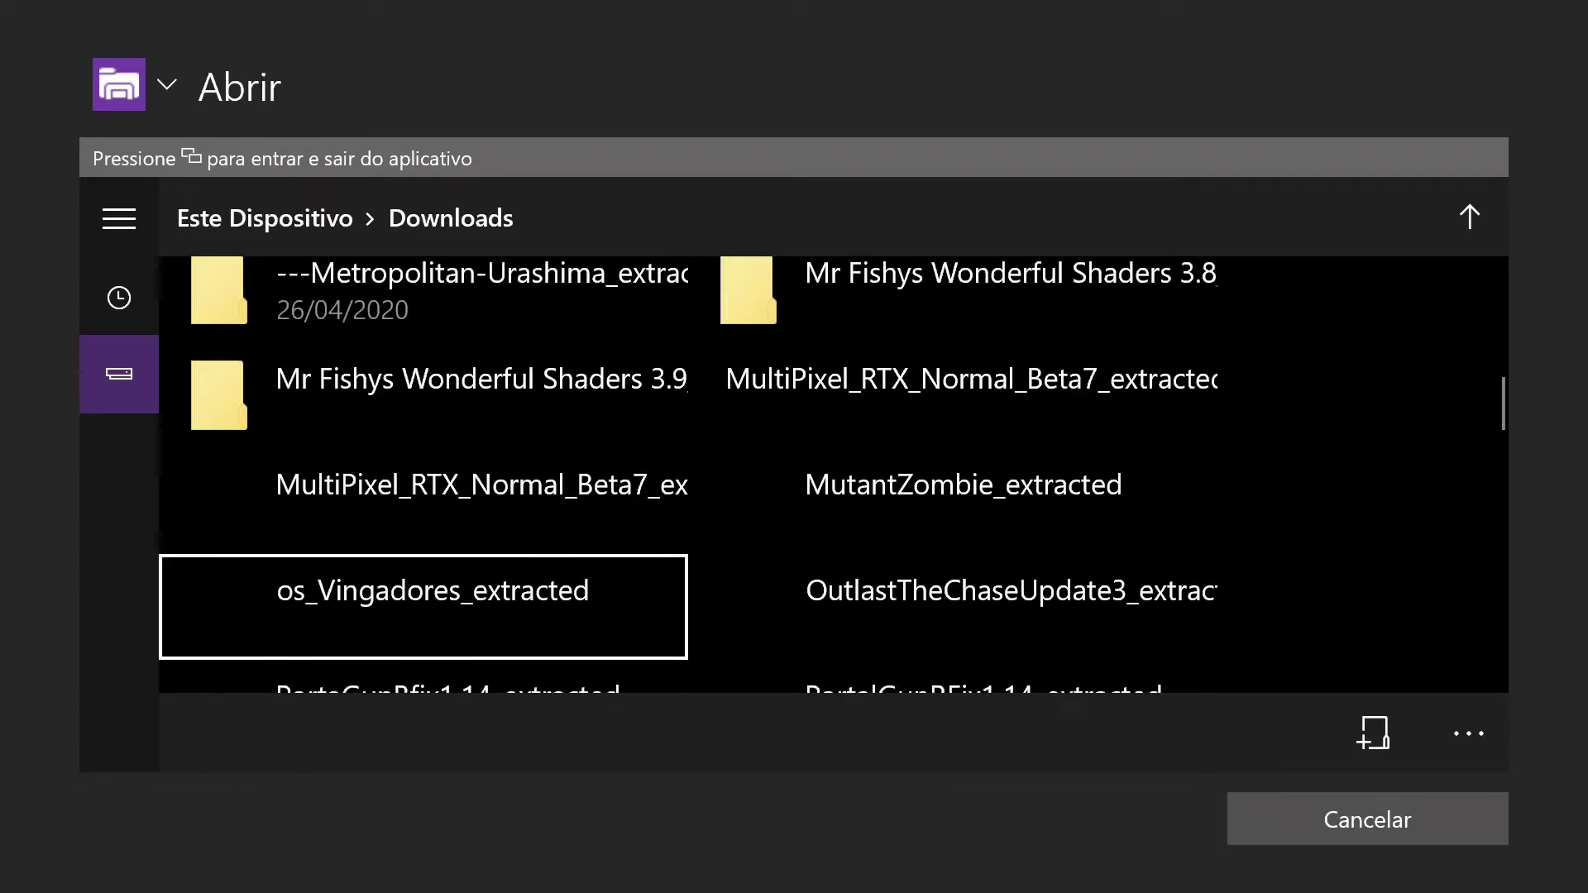
key(Down)
key(Down)
key(Down)
key(Down)
key(Down)
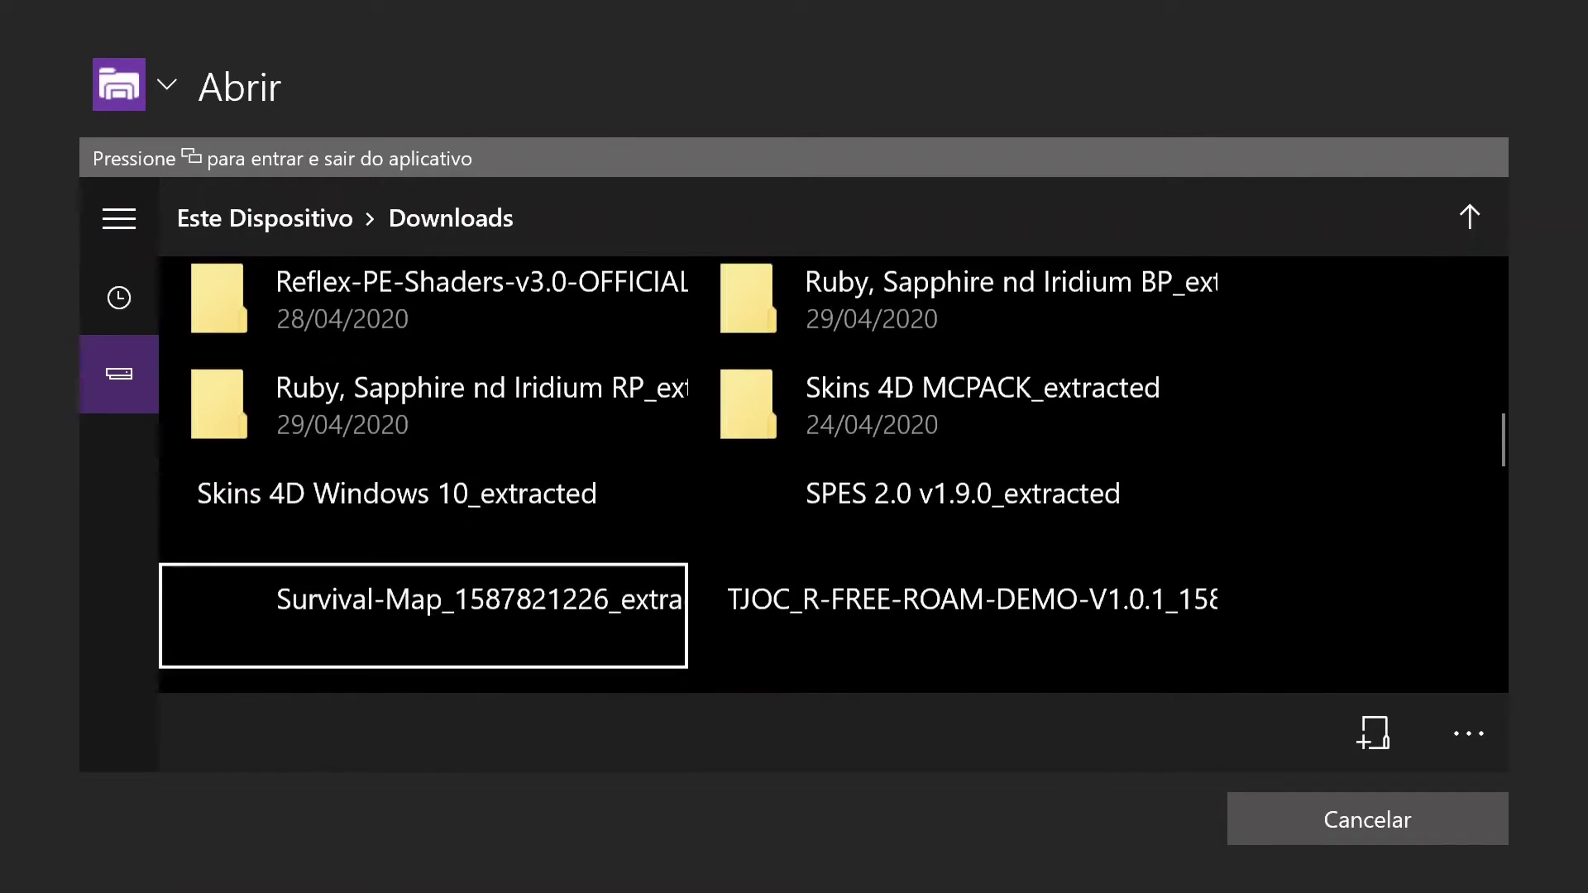
key(Down)
key(Down)
key(Down)
key(Down)
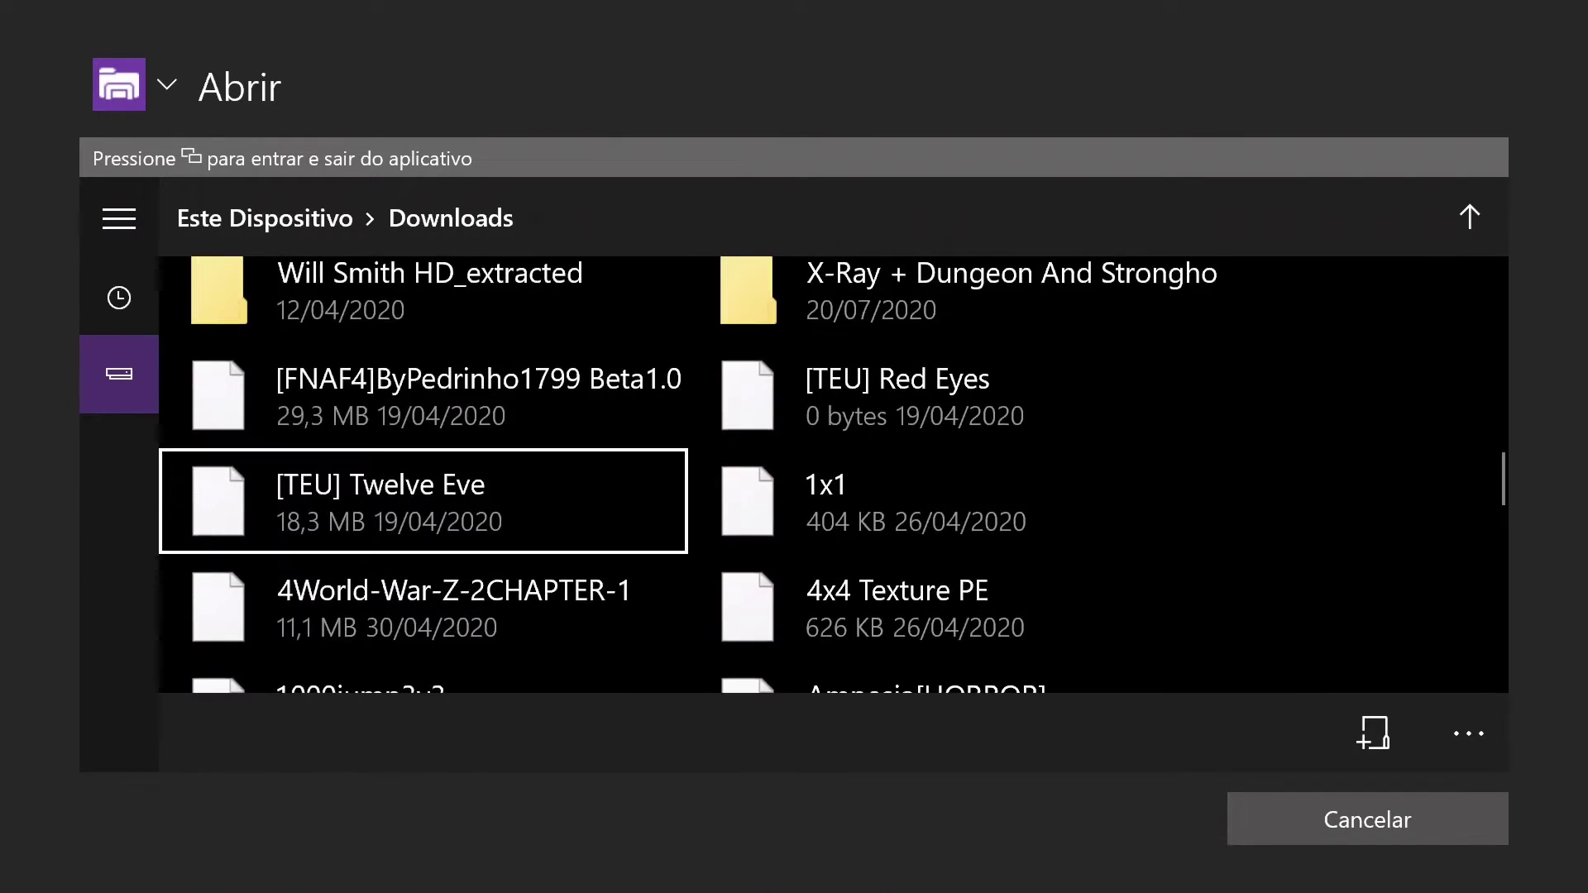
key(Right)
key(Down)
key(Down)
key(Down)
key(Down)
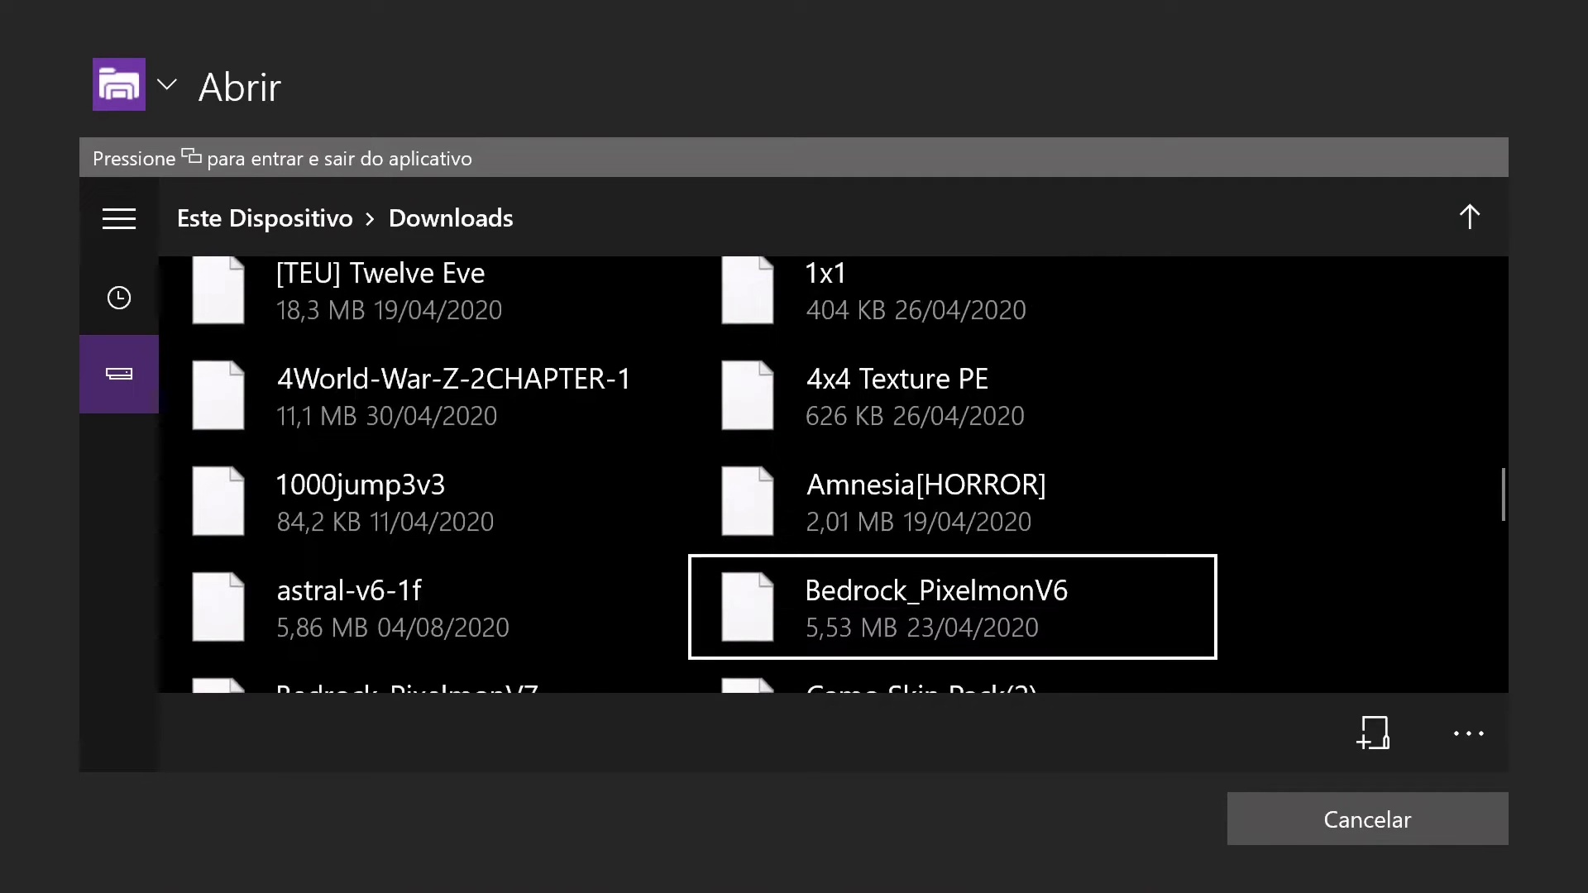
key(Down)
key(Down)
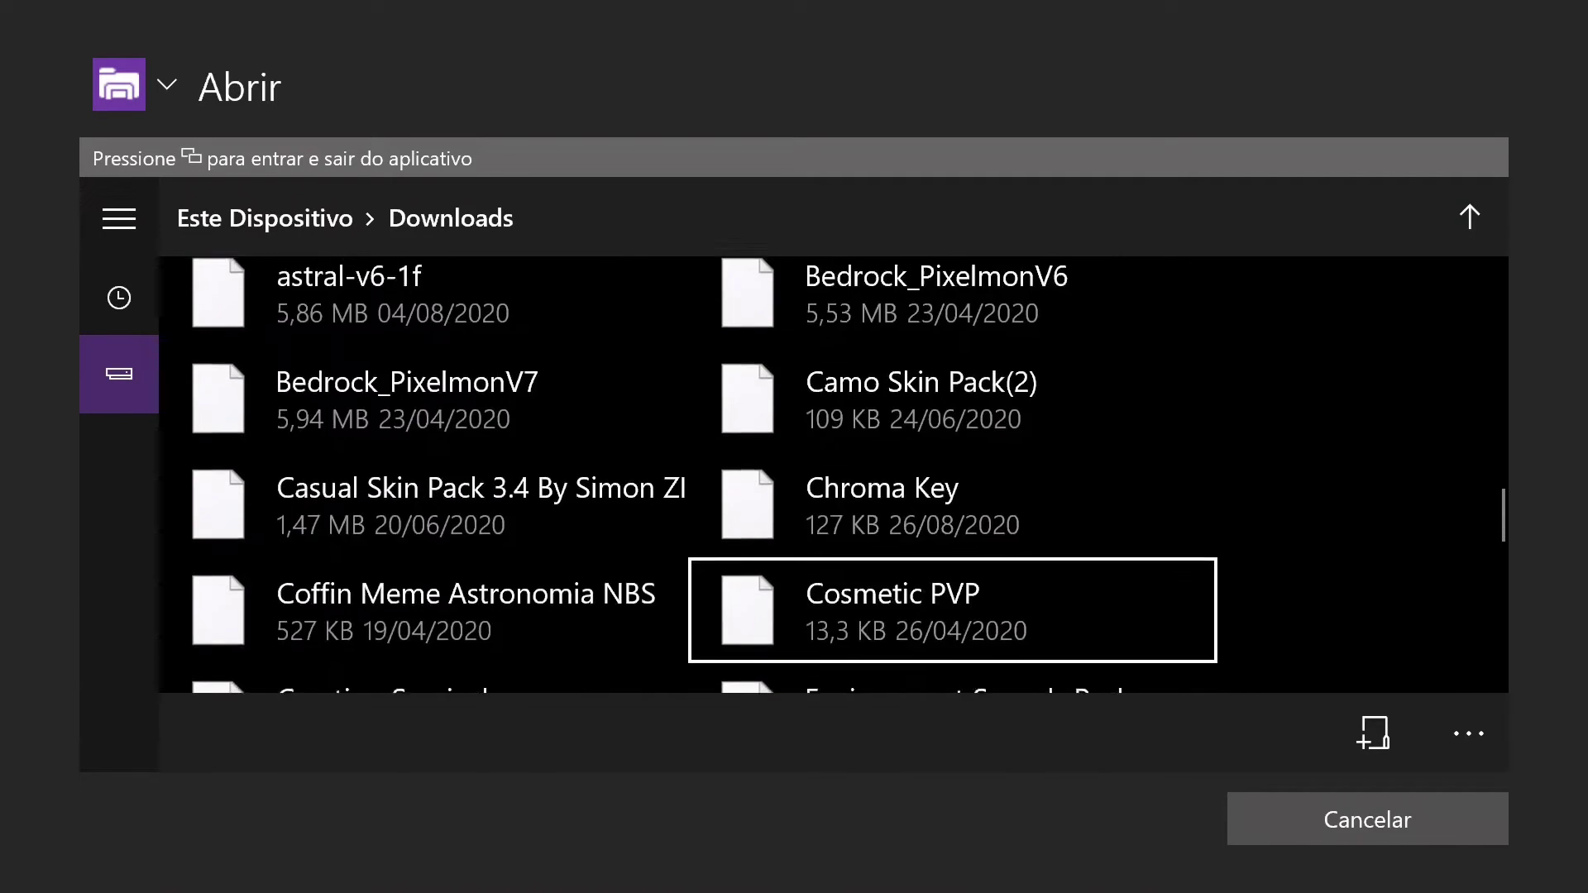
key(Down)
key(Down)
key(Down)
key(Down)
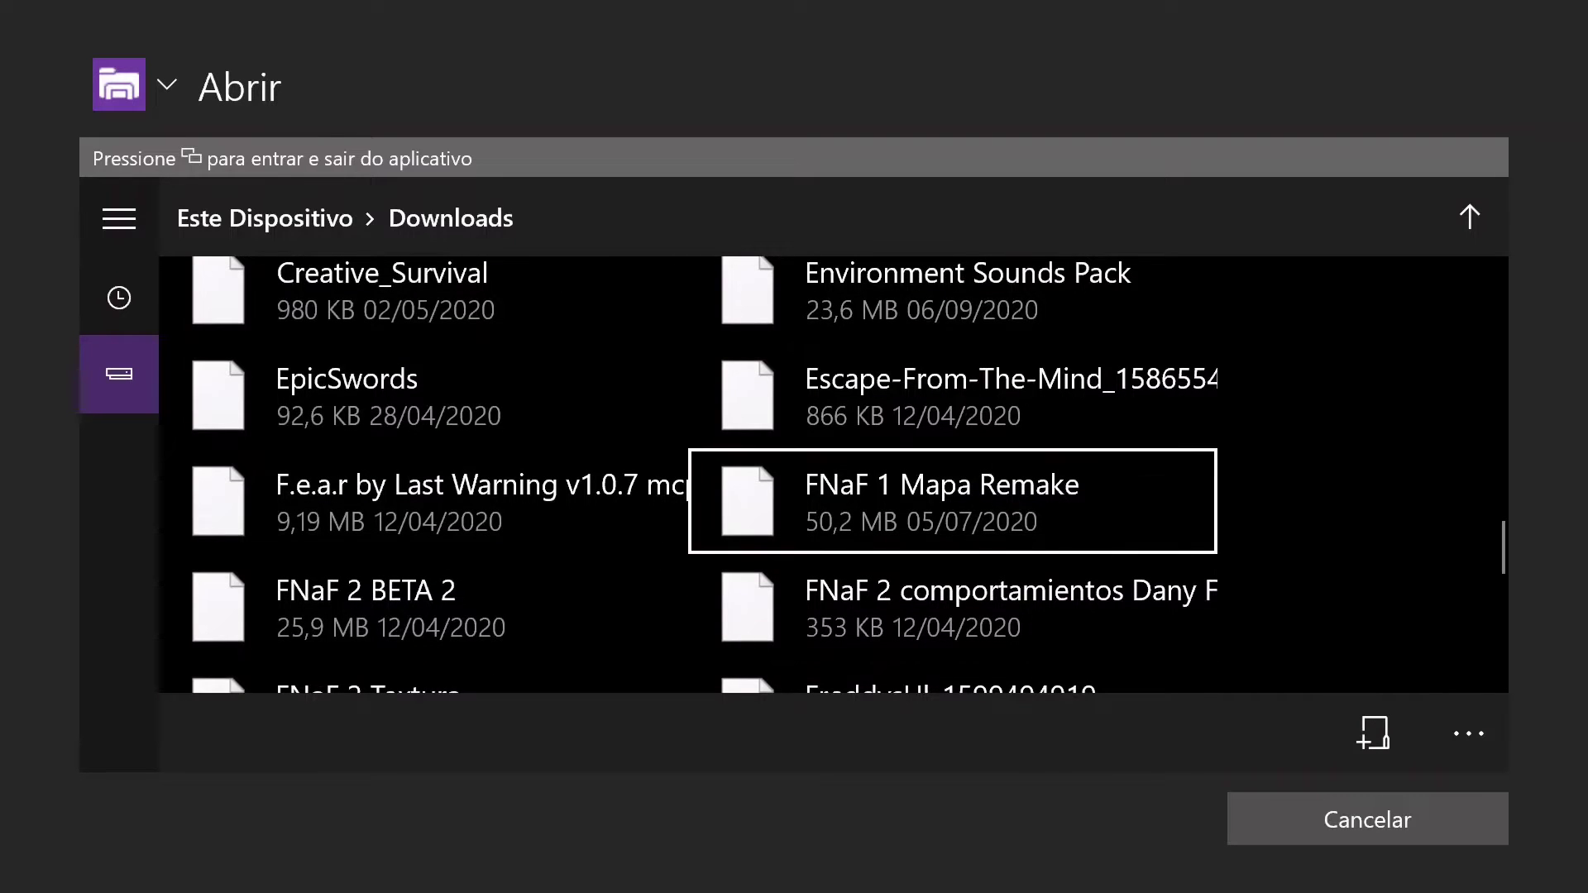
key(Down)
key(Down)
key(Down)
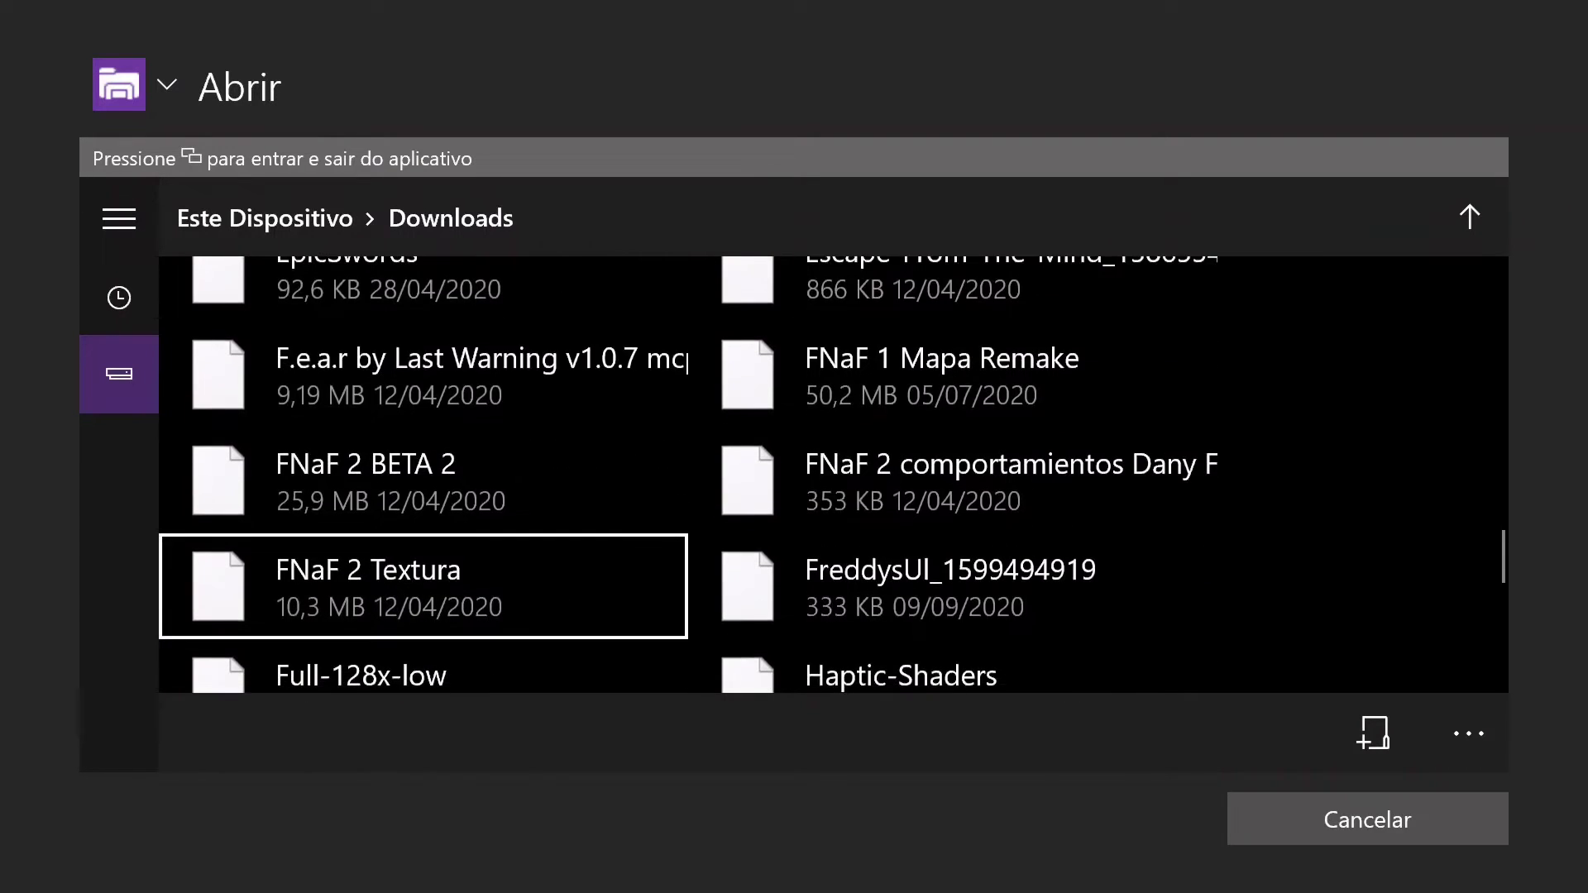
key(Right)
key(Down)
key(Left)
key(Down)
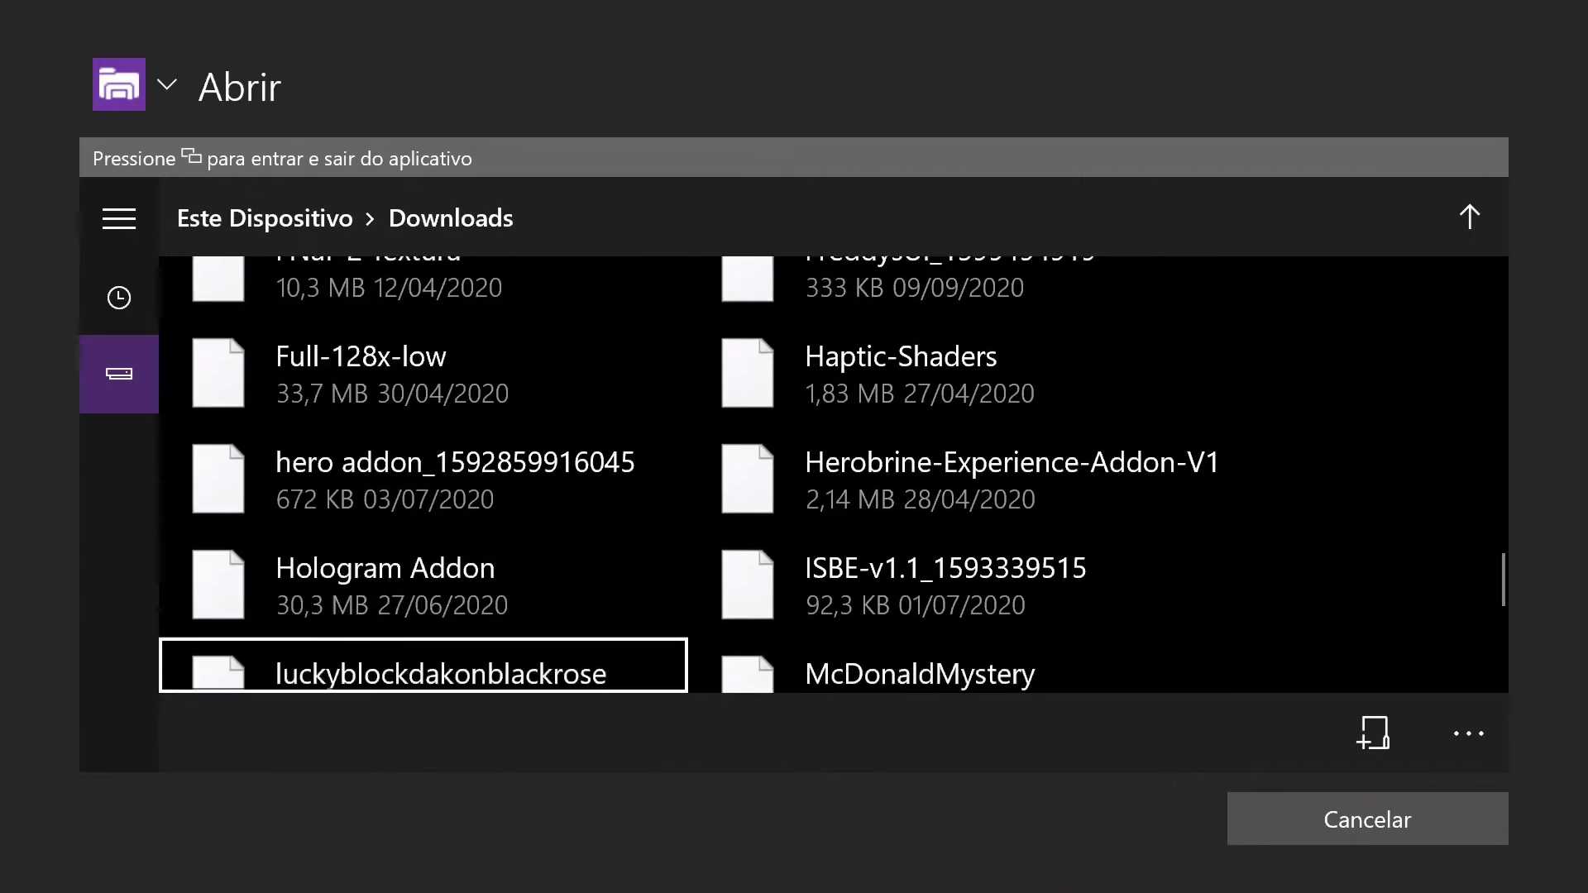
key(Down)
key(Down)
key(Right)
key(Down)
key(Down)
key(Down)
key(Down)
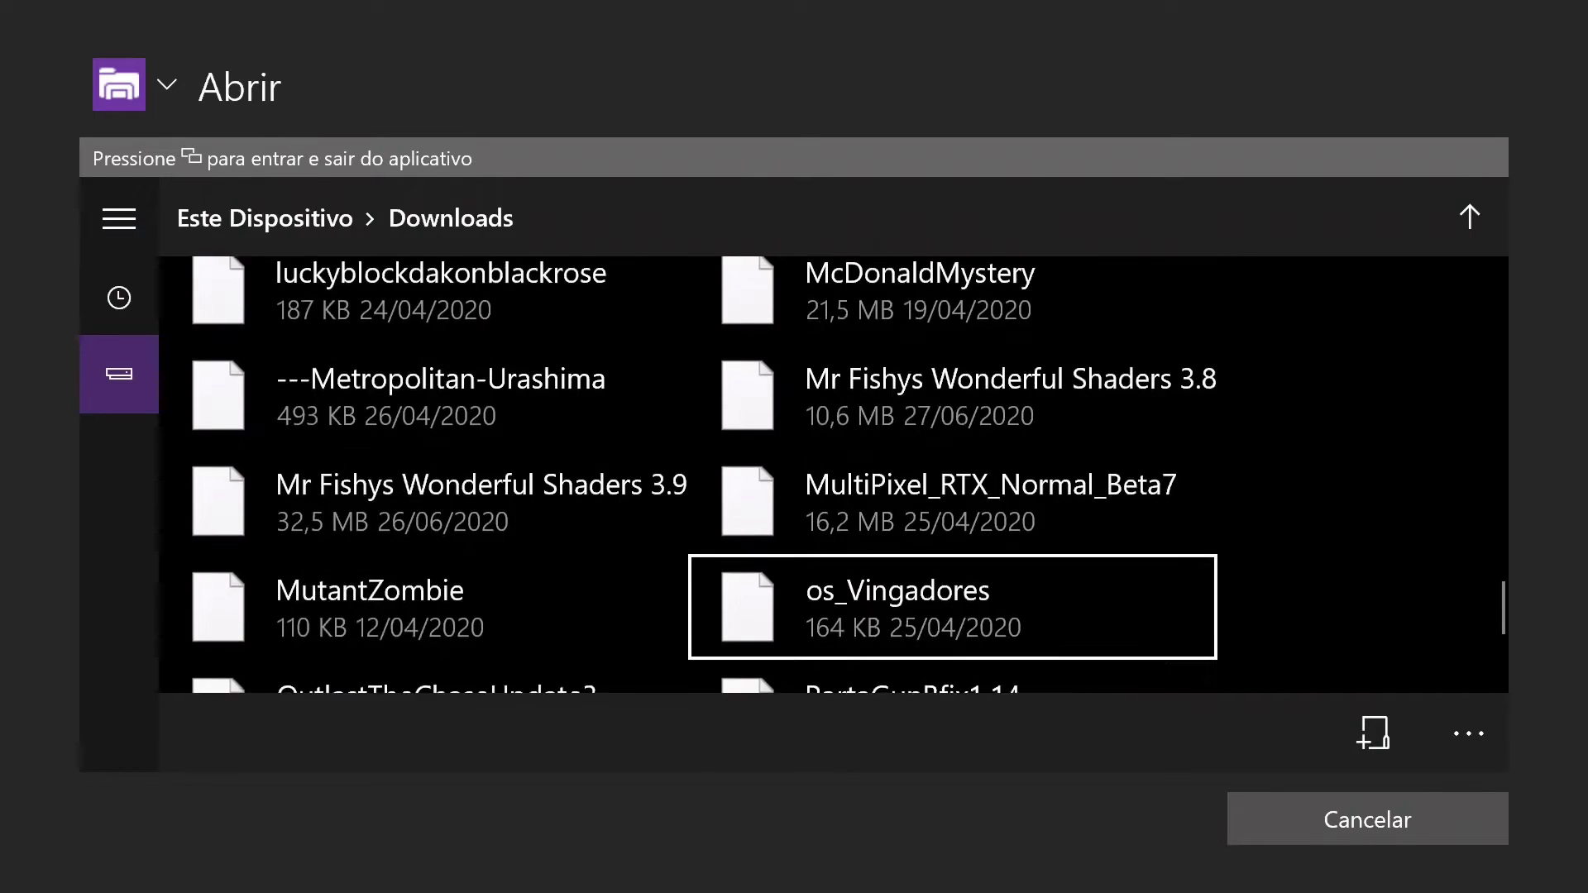
key(Down)
key(Down)
key(Down)
key(Down)
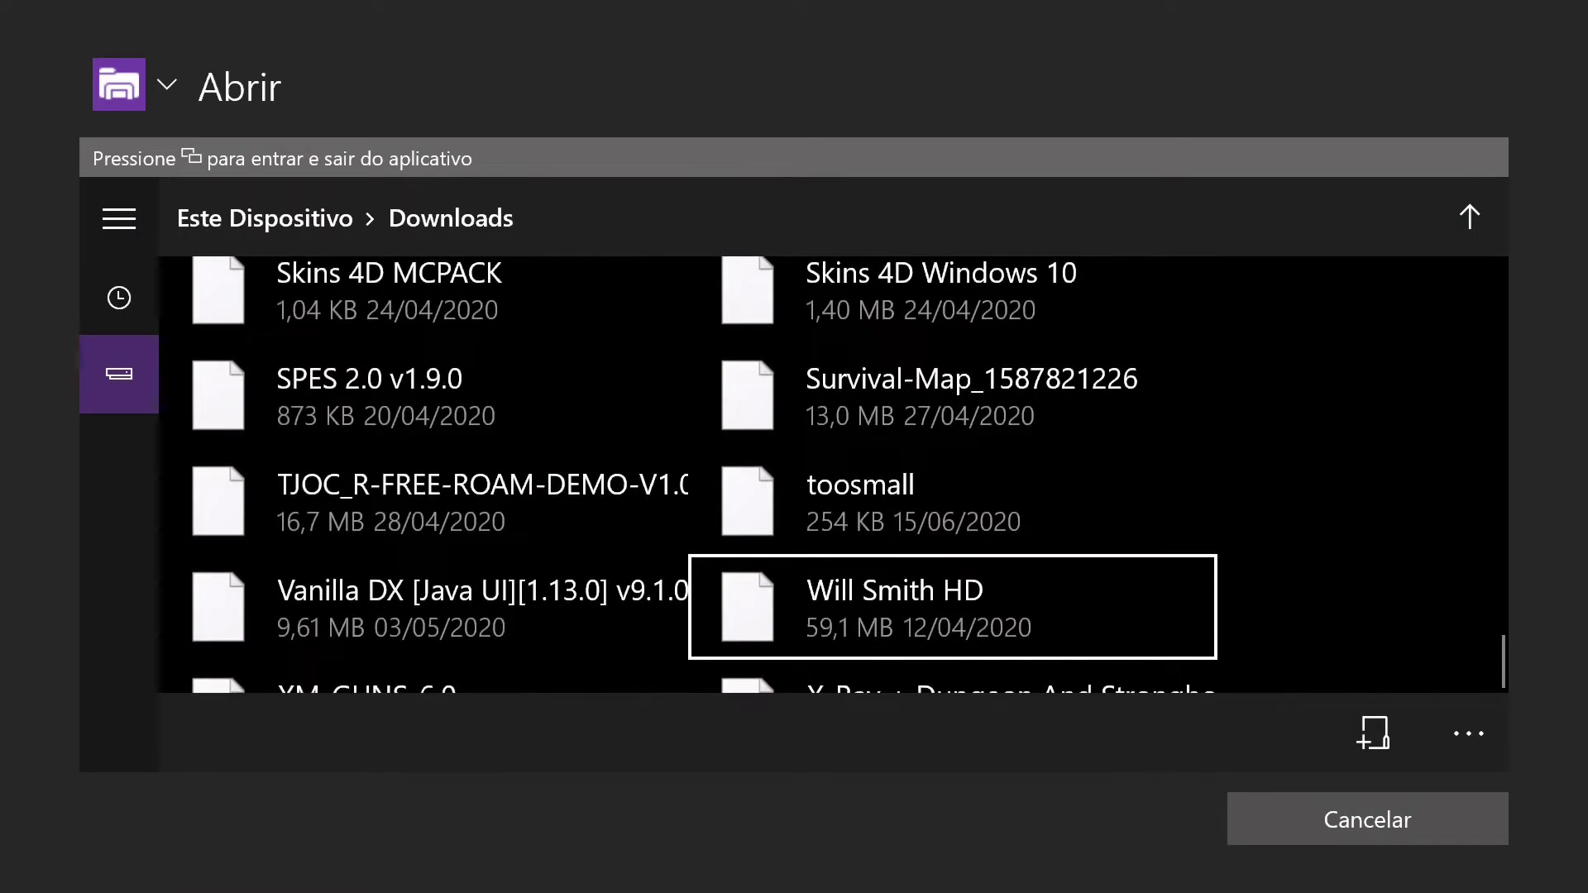
key(Down)
key(Down)
key(Up)
key(Up)
key(Up)
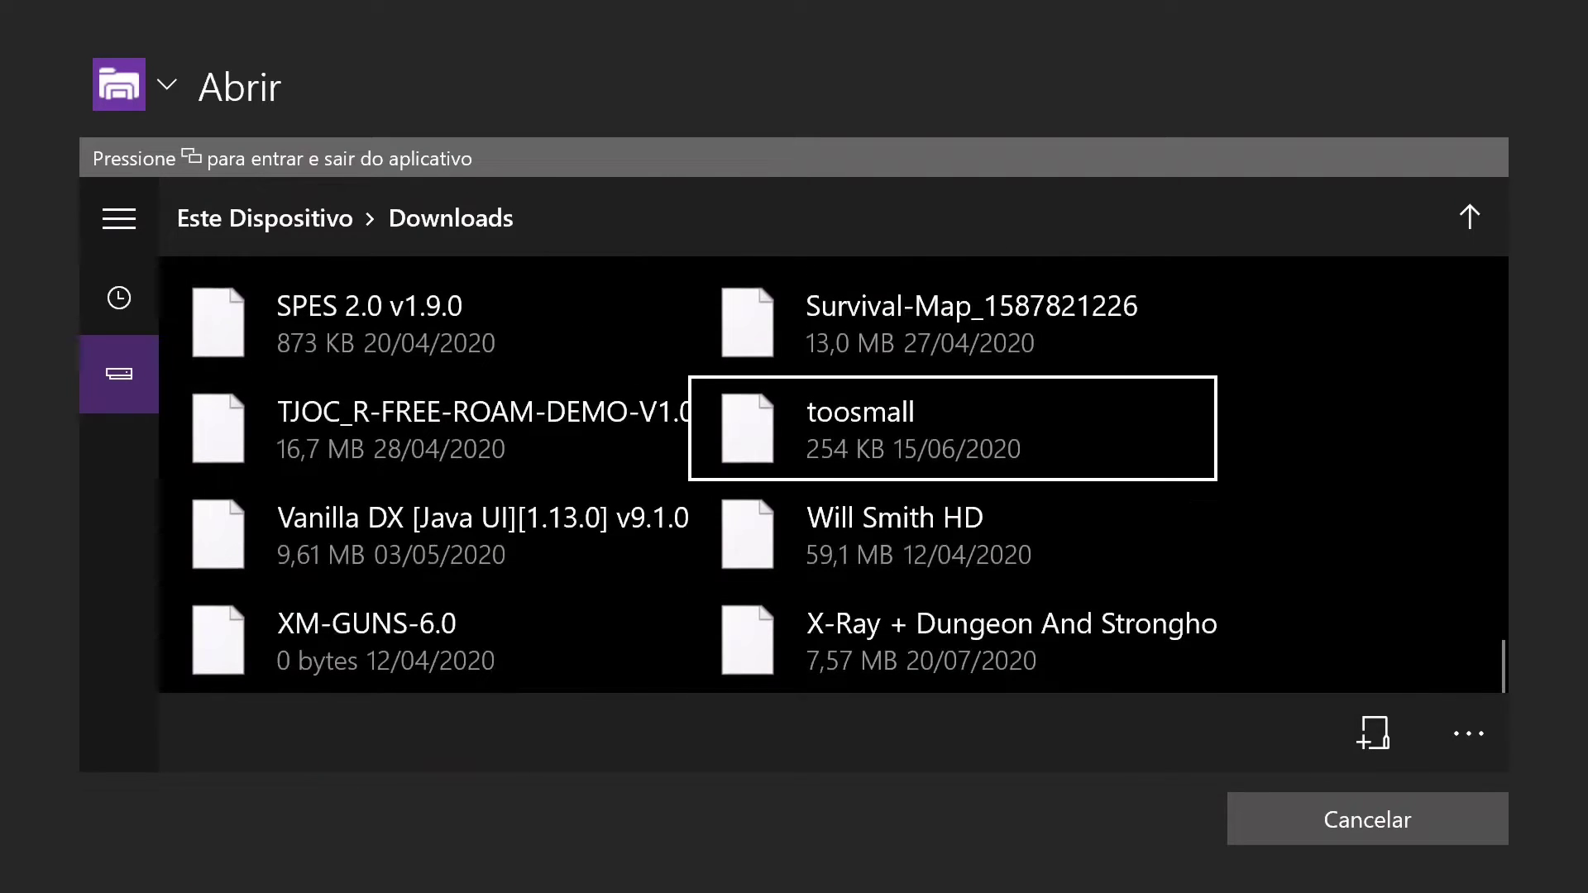
key(Up)
key(Up)
key(Up)
key(Up)
key(Up)
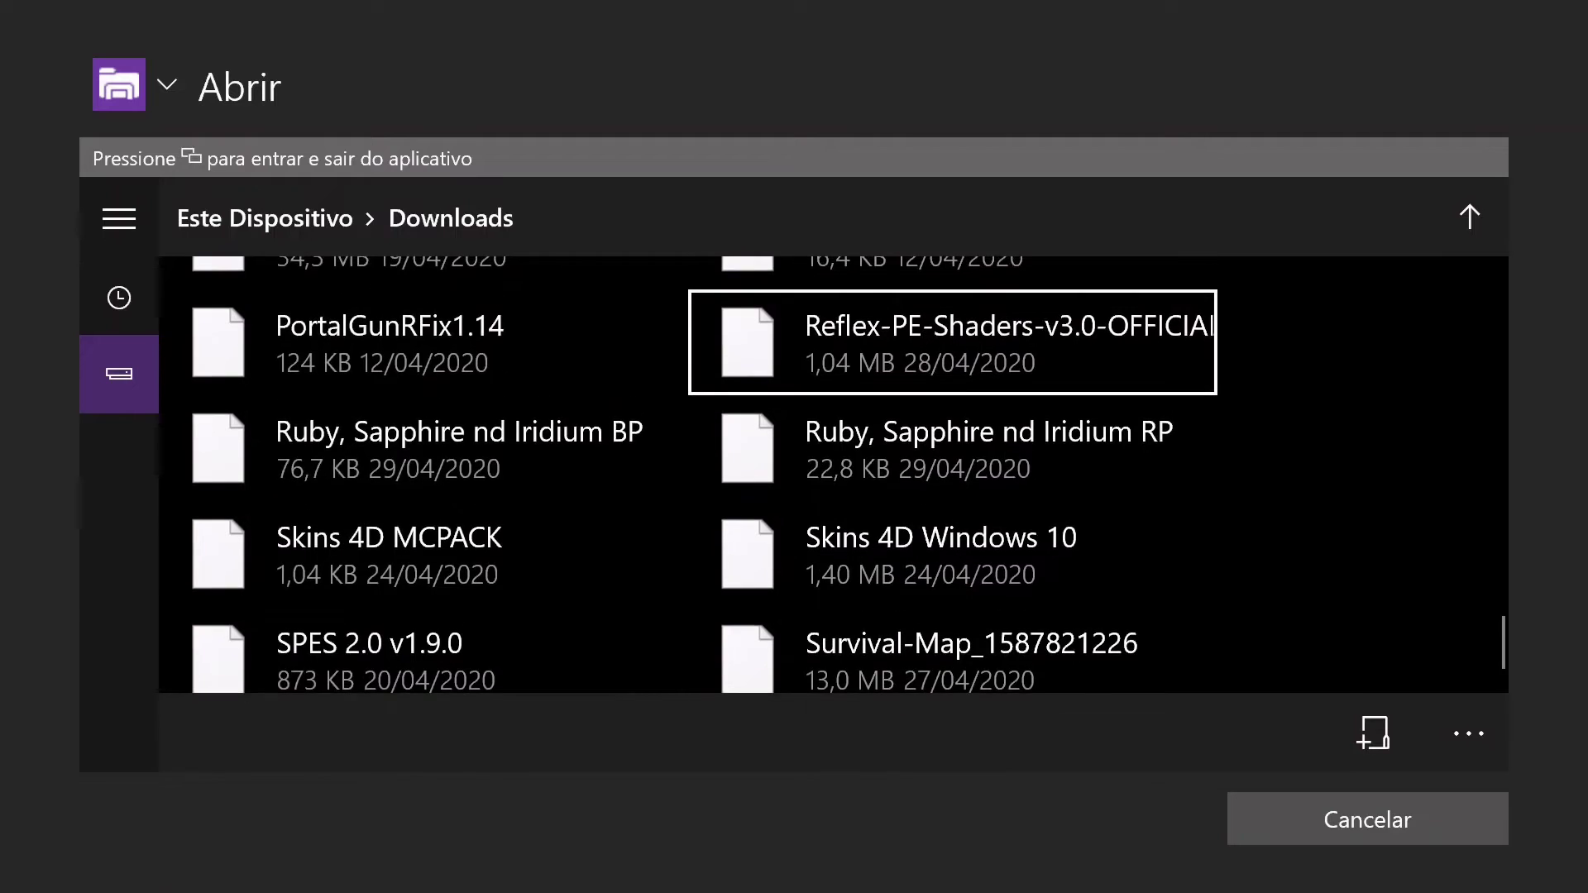
key(Up)
key(Up)
key(Page_Up)
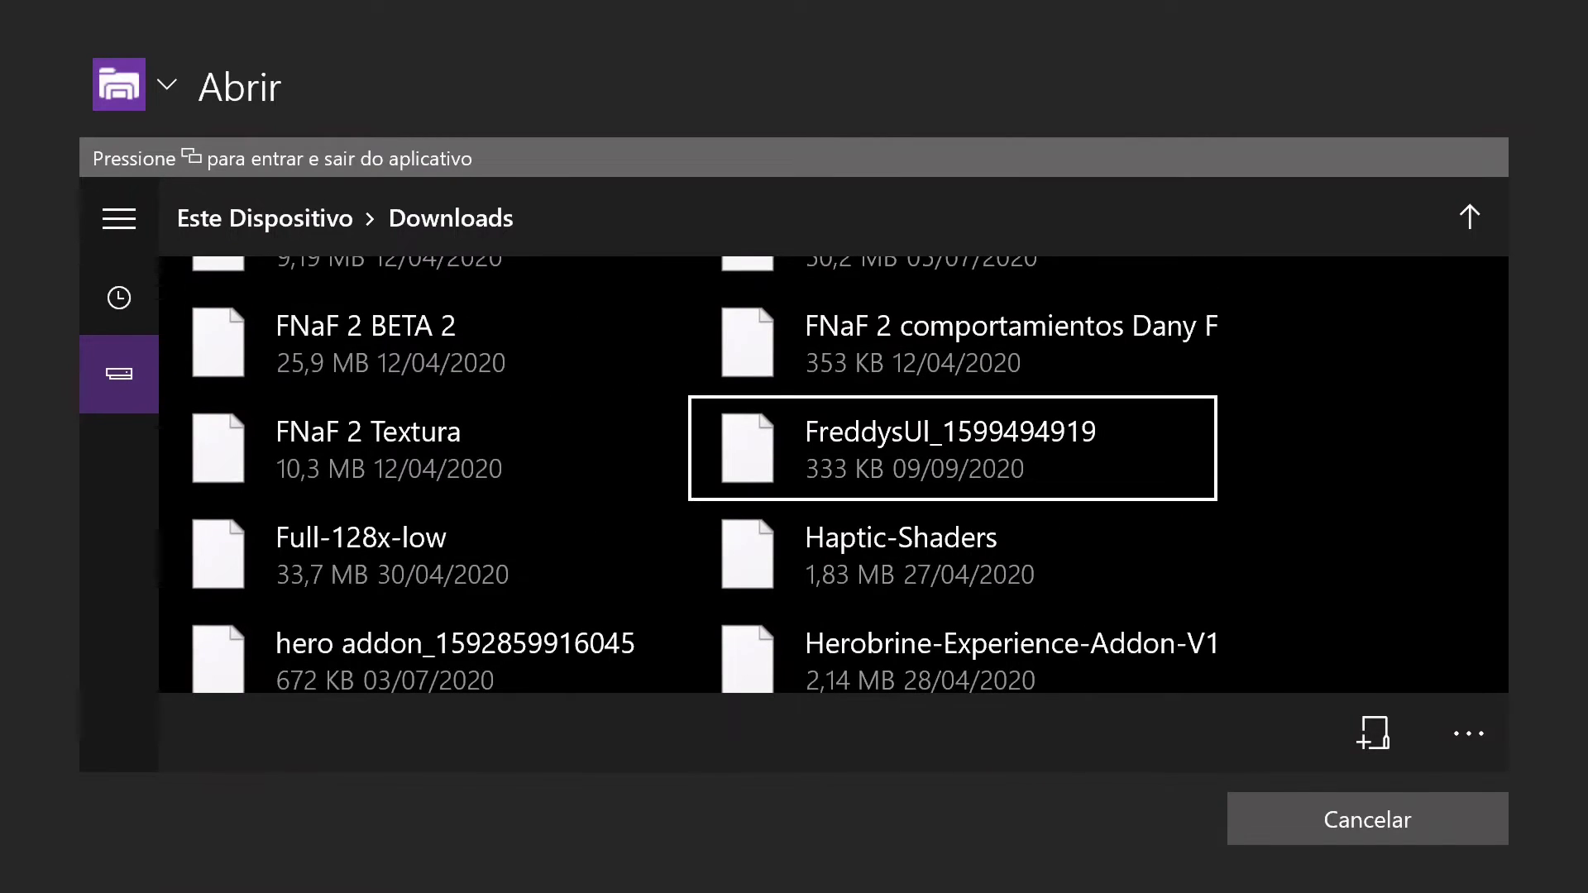
key(Down)
key(Up)
key(Return)
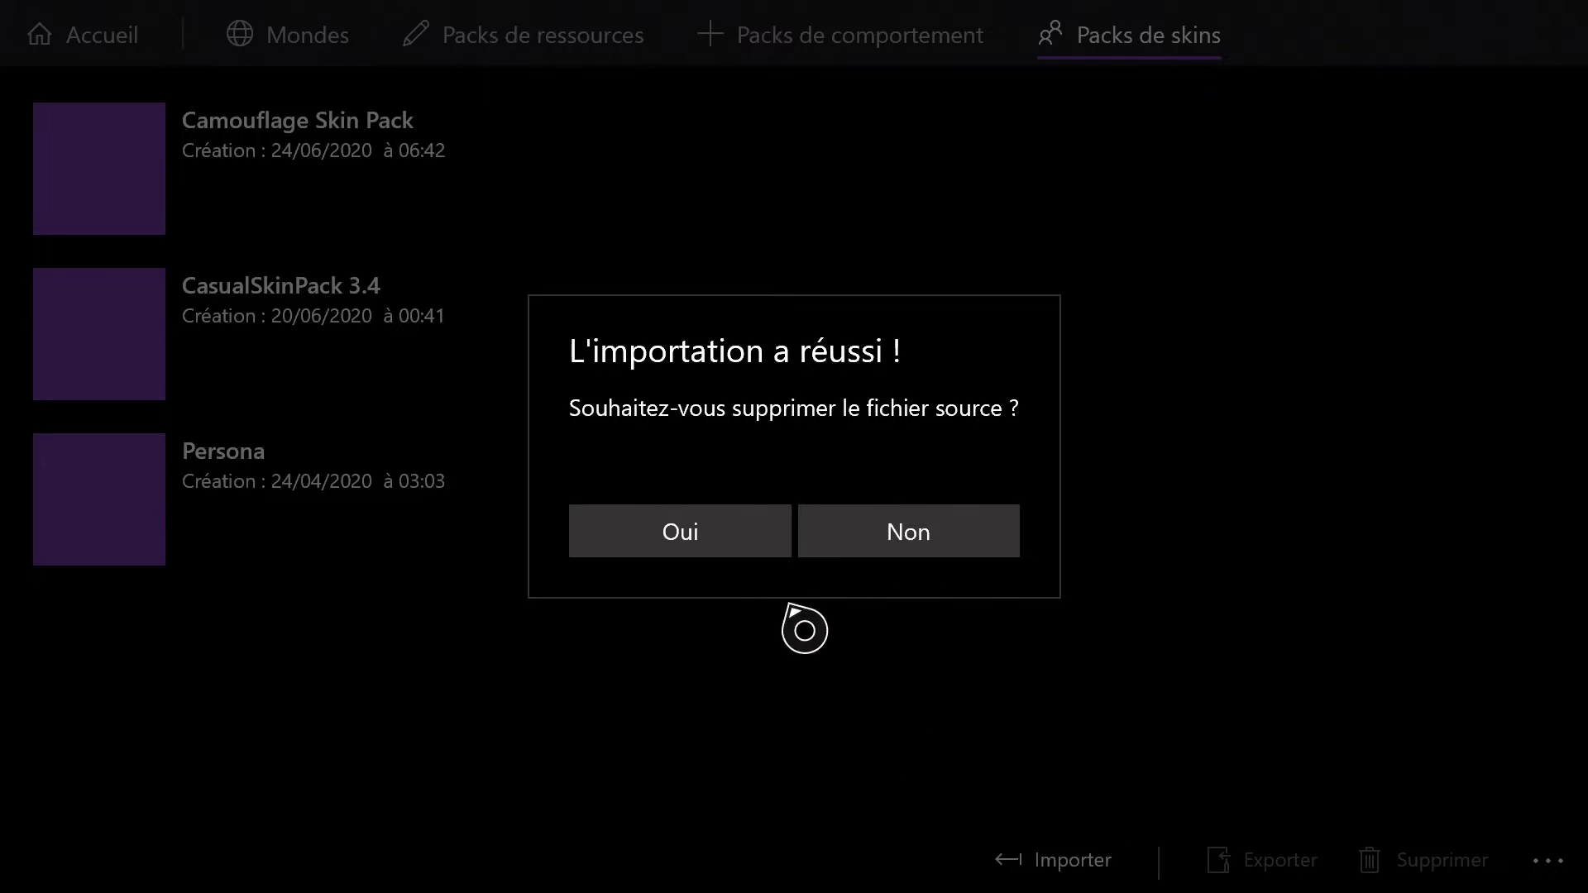
click(967, 541)
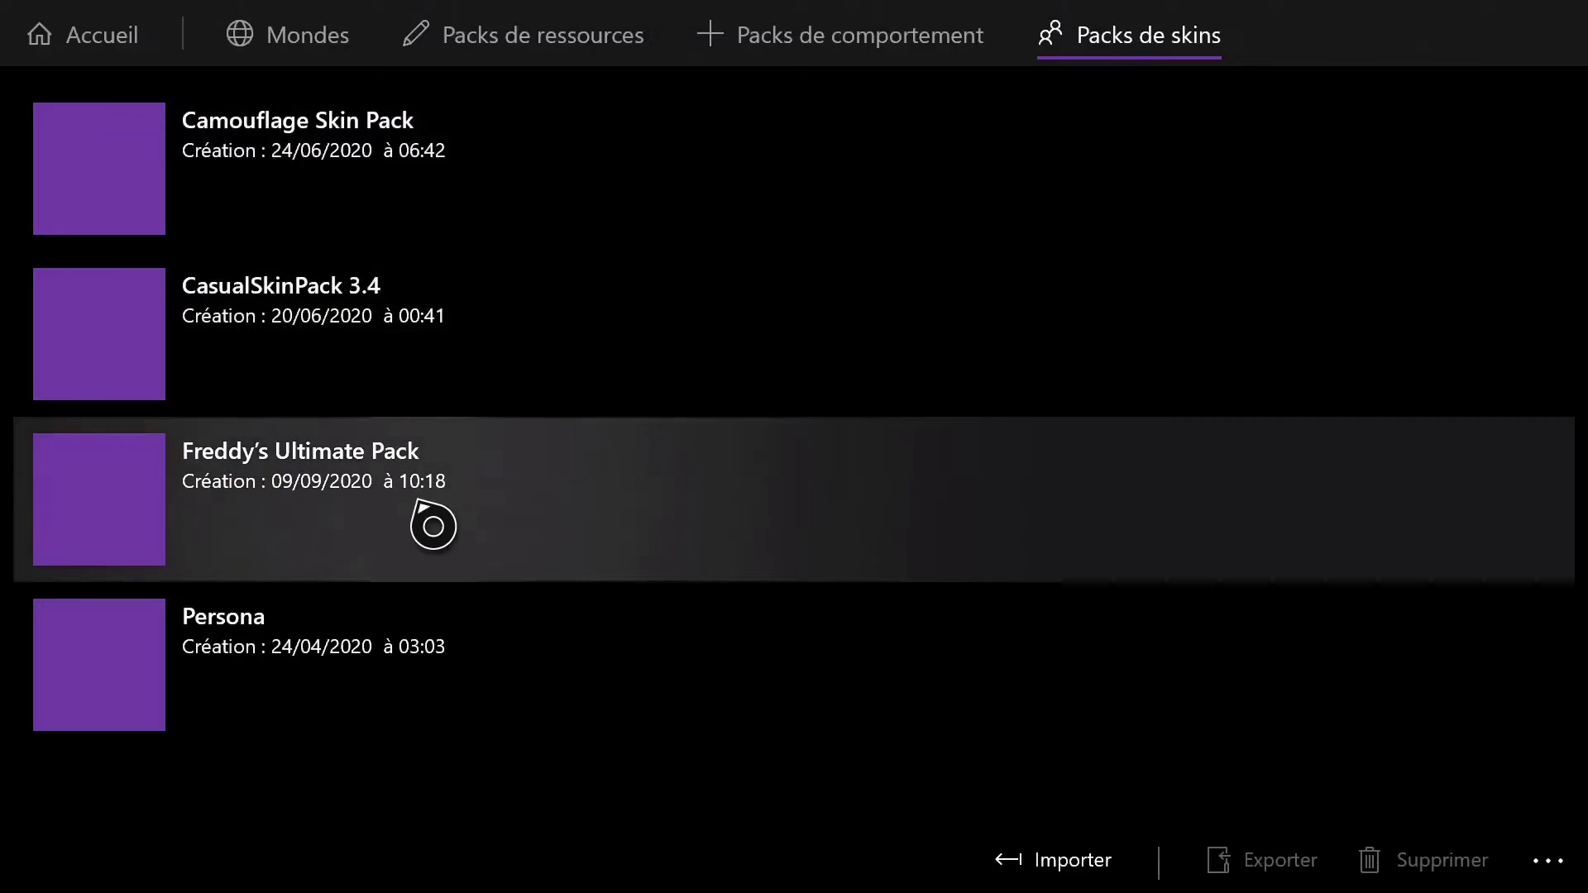
- Select Freddy's Ultimate Pack in the list of installed skin packs
click(361, 524)
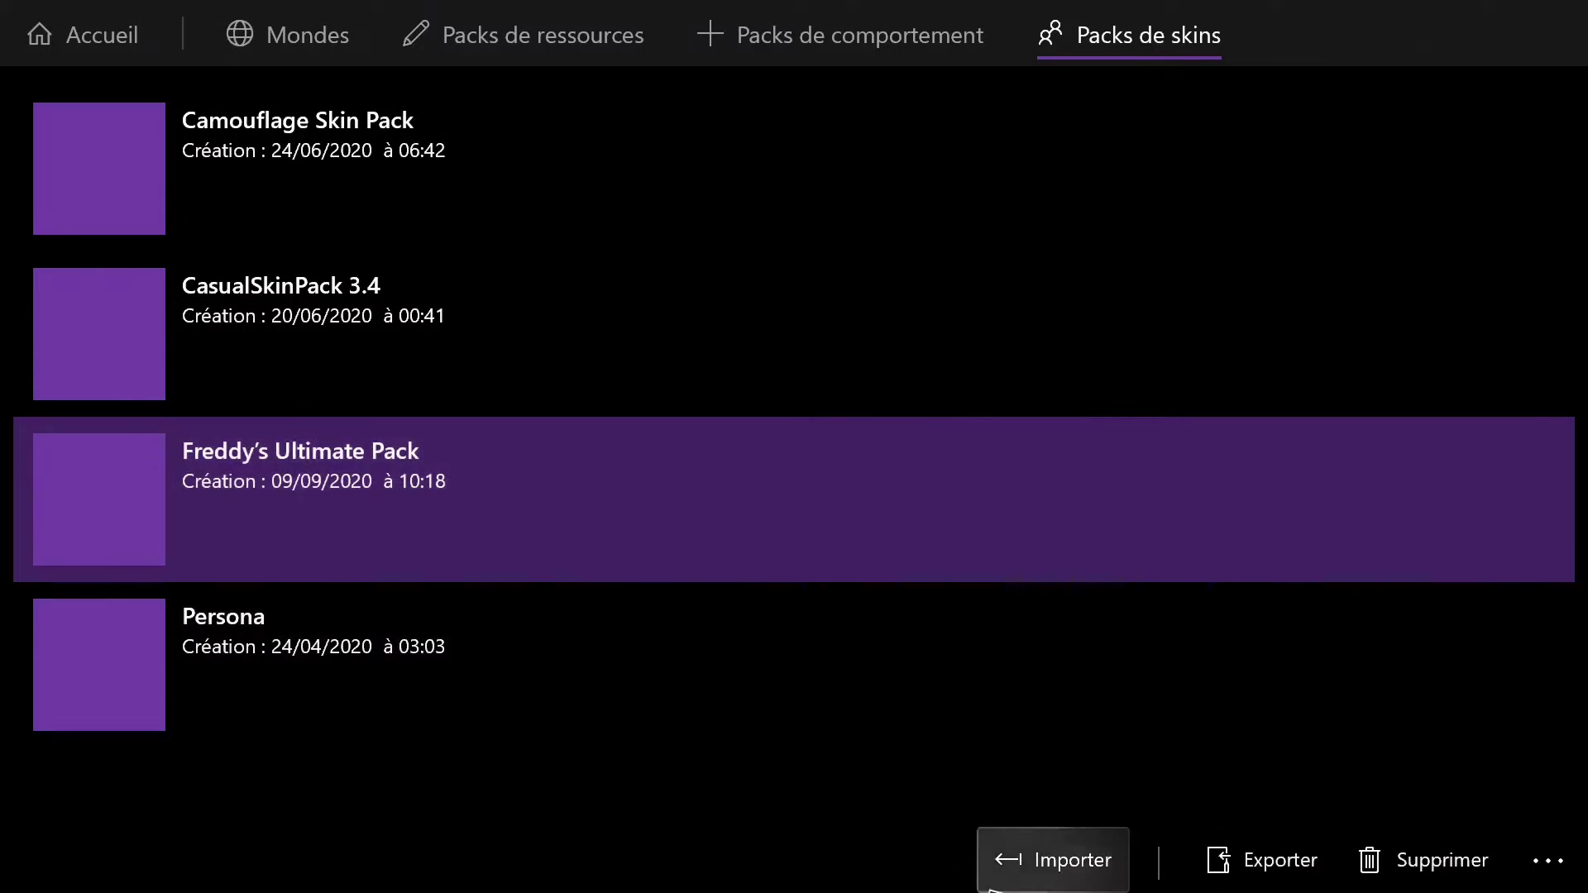
click(1417, 864)
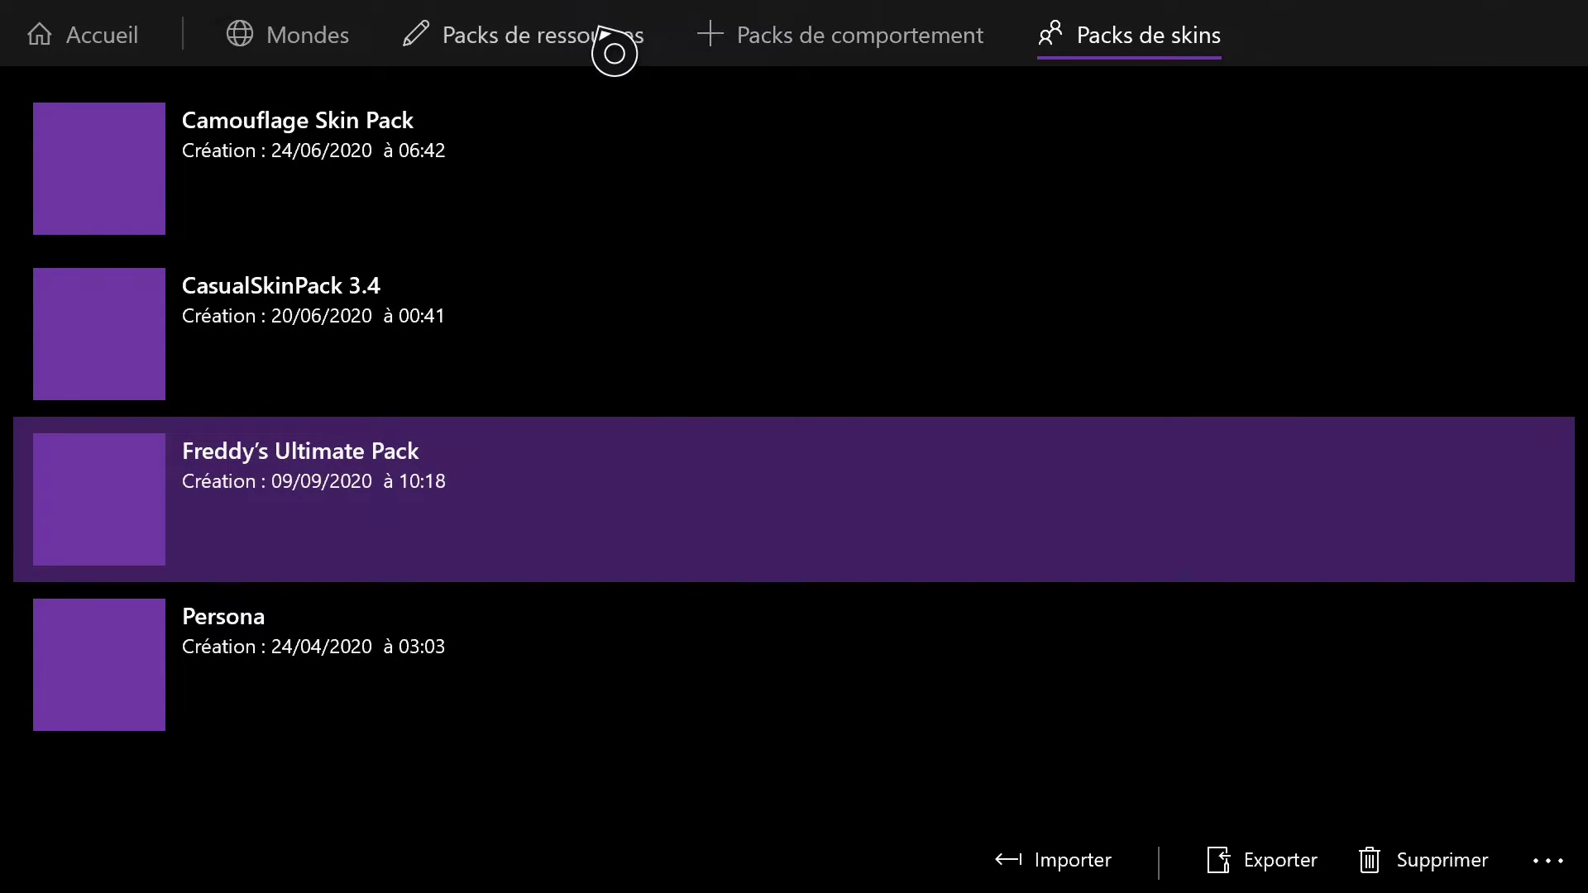
key(super)
key(Down)
key(Escape)
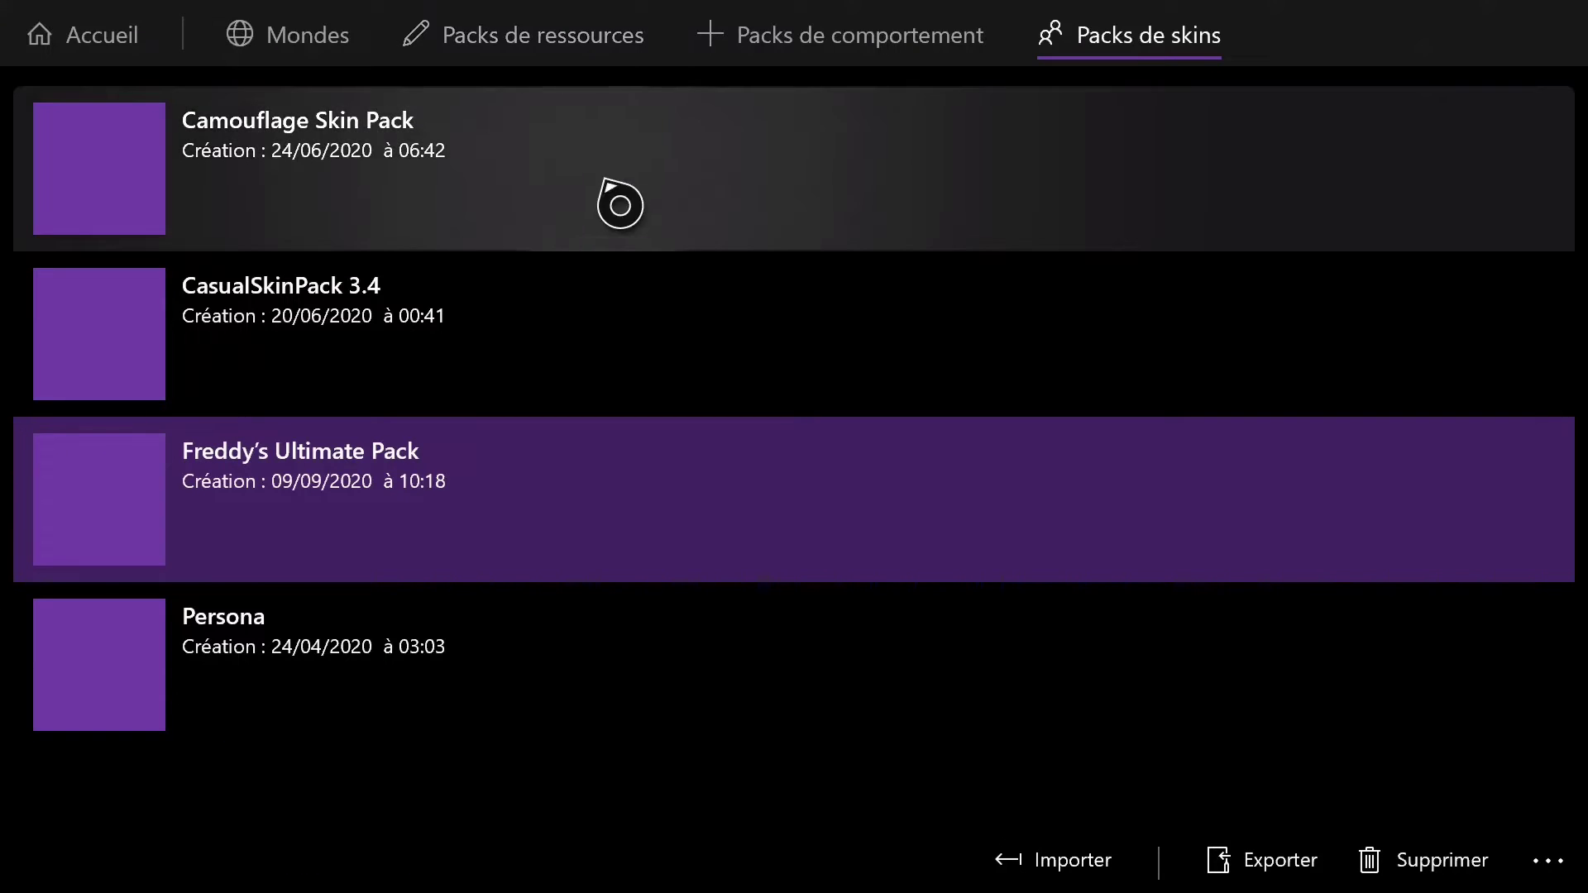
- Look through the list of installed resource packs
click(565, 48)
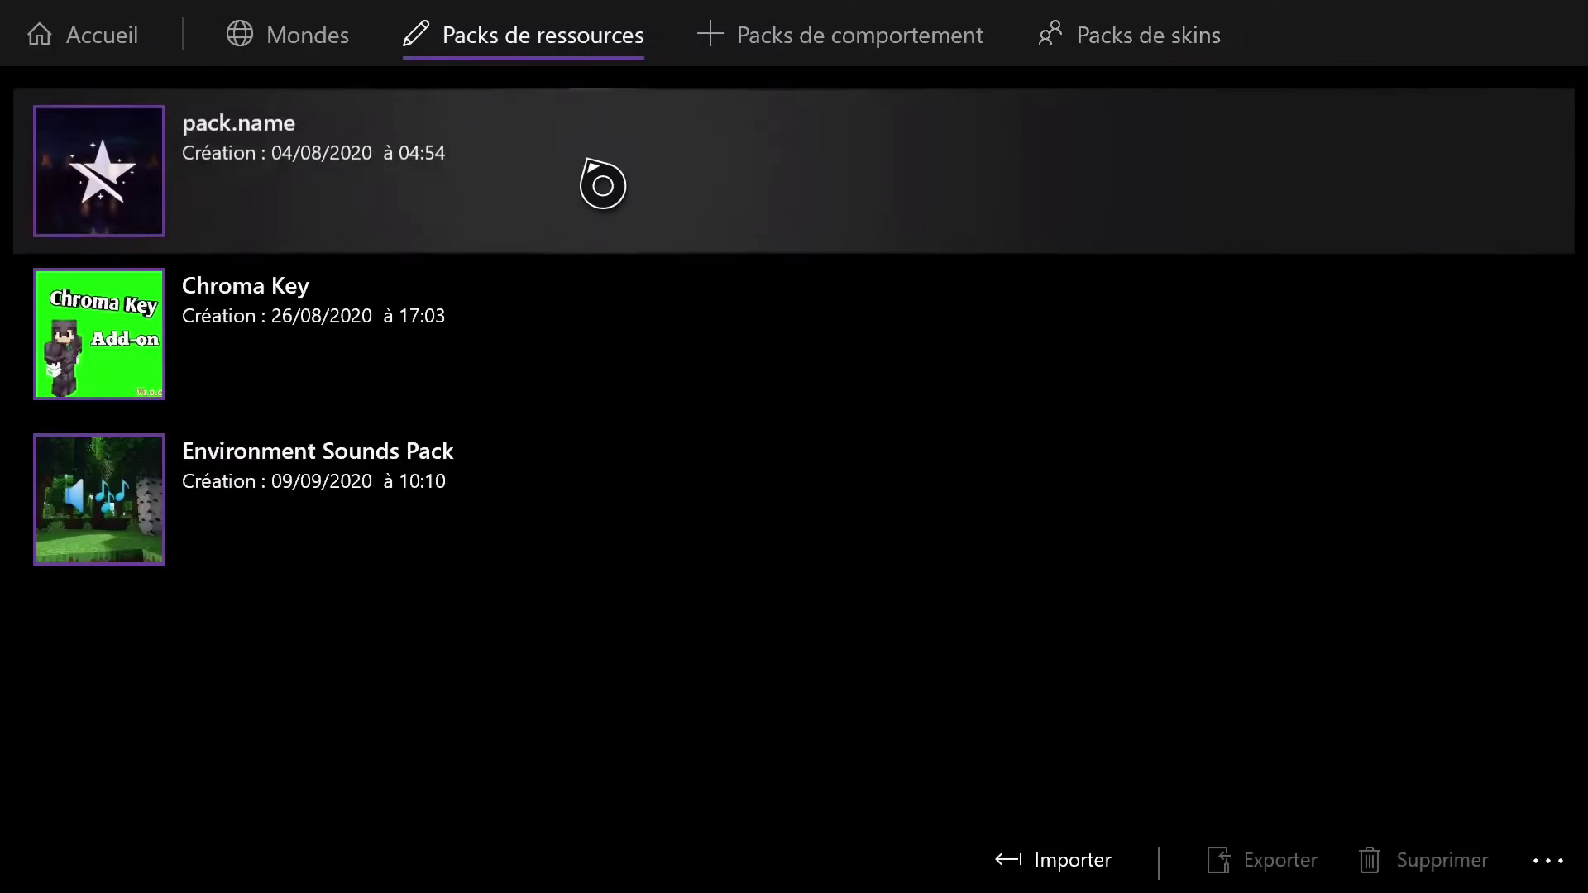
scroll(385, 291, down, 5)
scroll(385, 291, down, 1)
scroll(372, 308, up, 6)
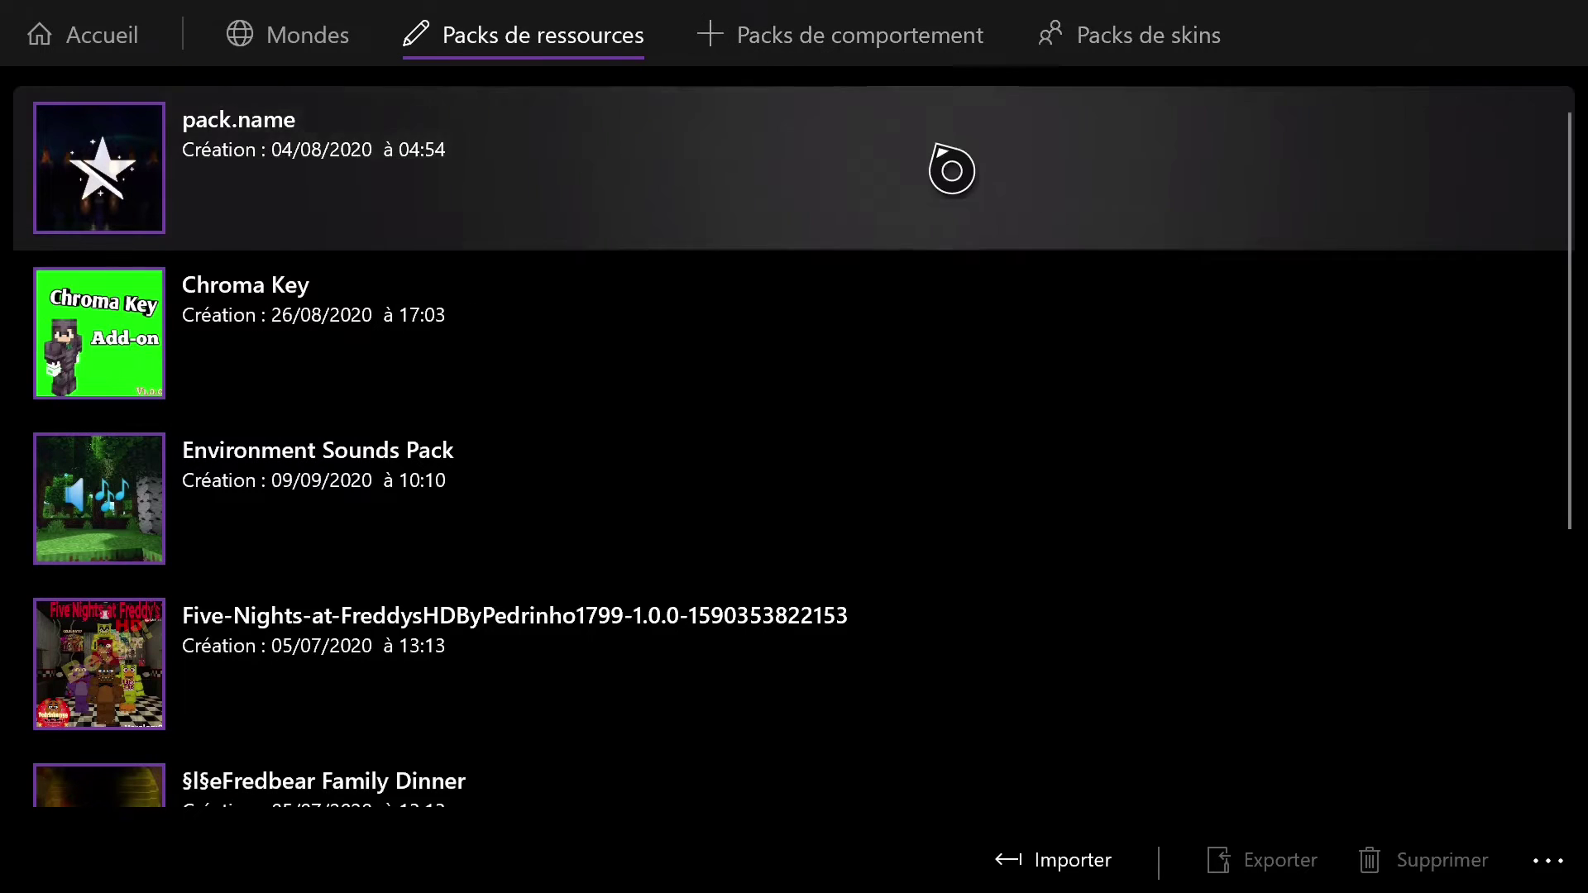
- Look through the installed resource packs, worlds and behavior packs in MC Addons Manager
scroll(751, 542, down, 5)
scroll(514, 603, up, 2)
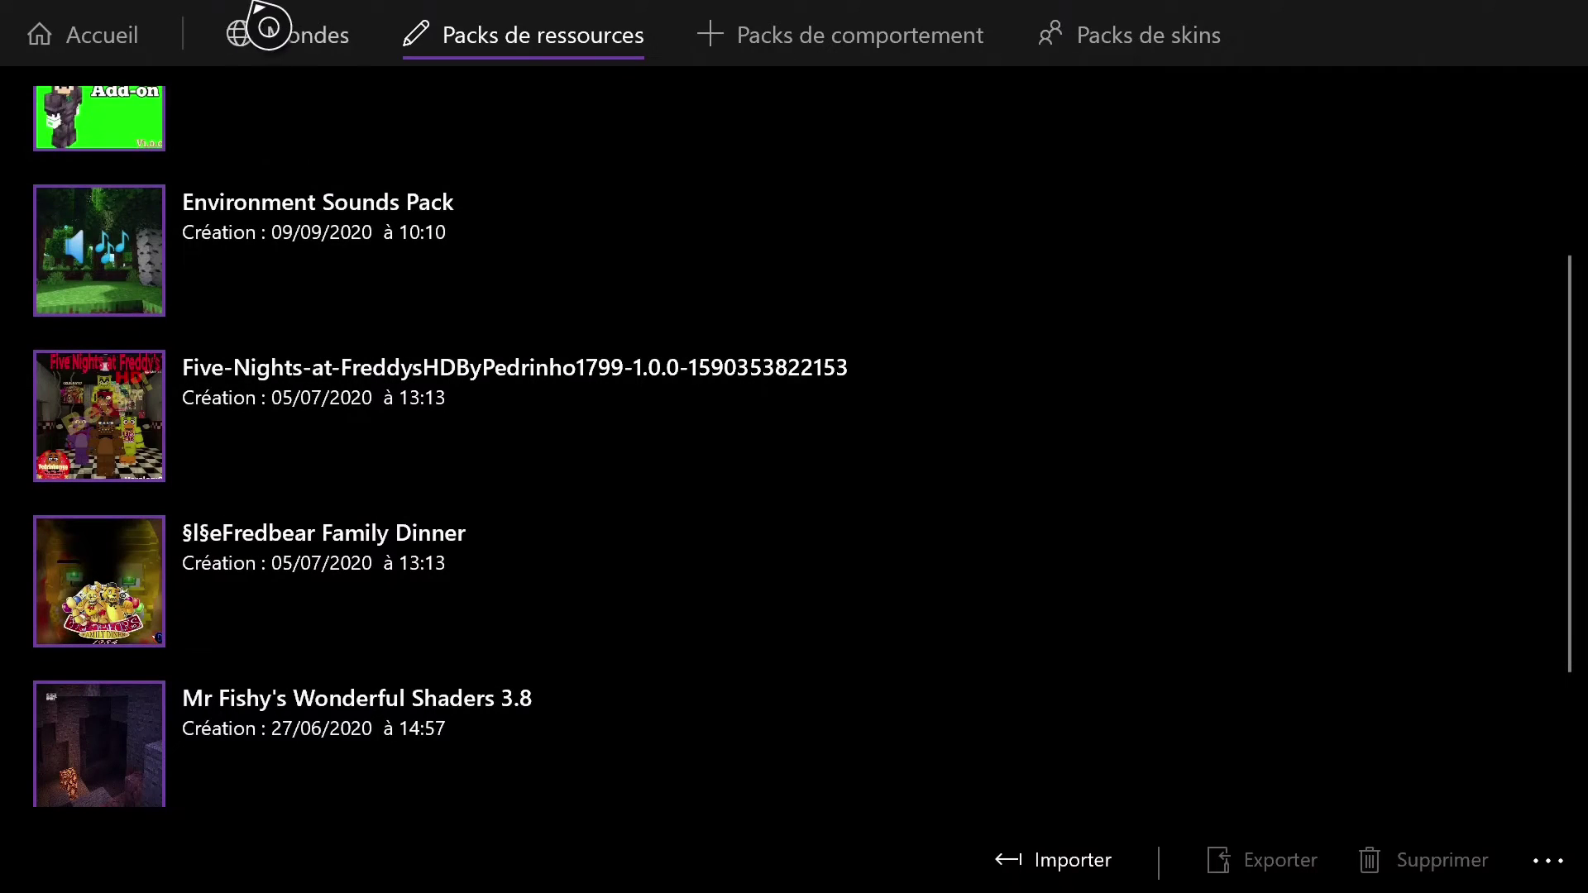
click(273, 33)
click(488, 32)
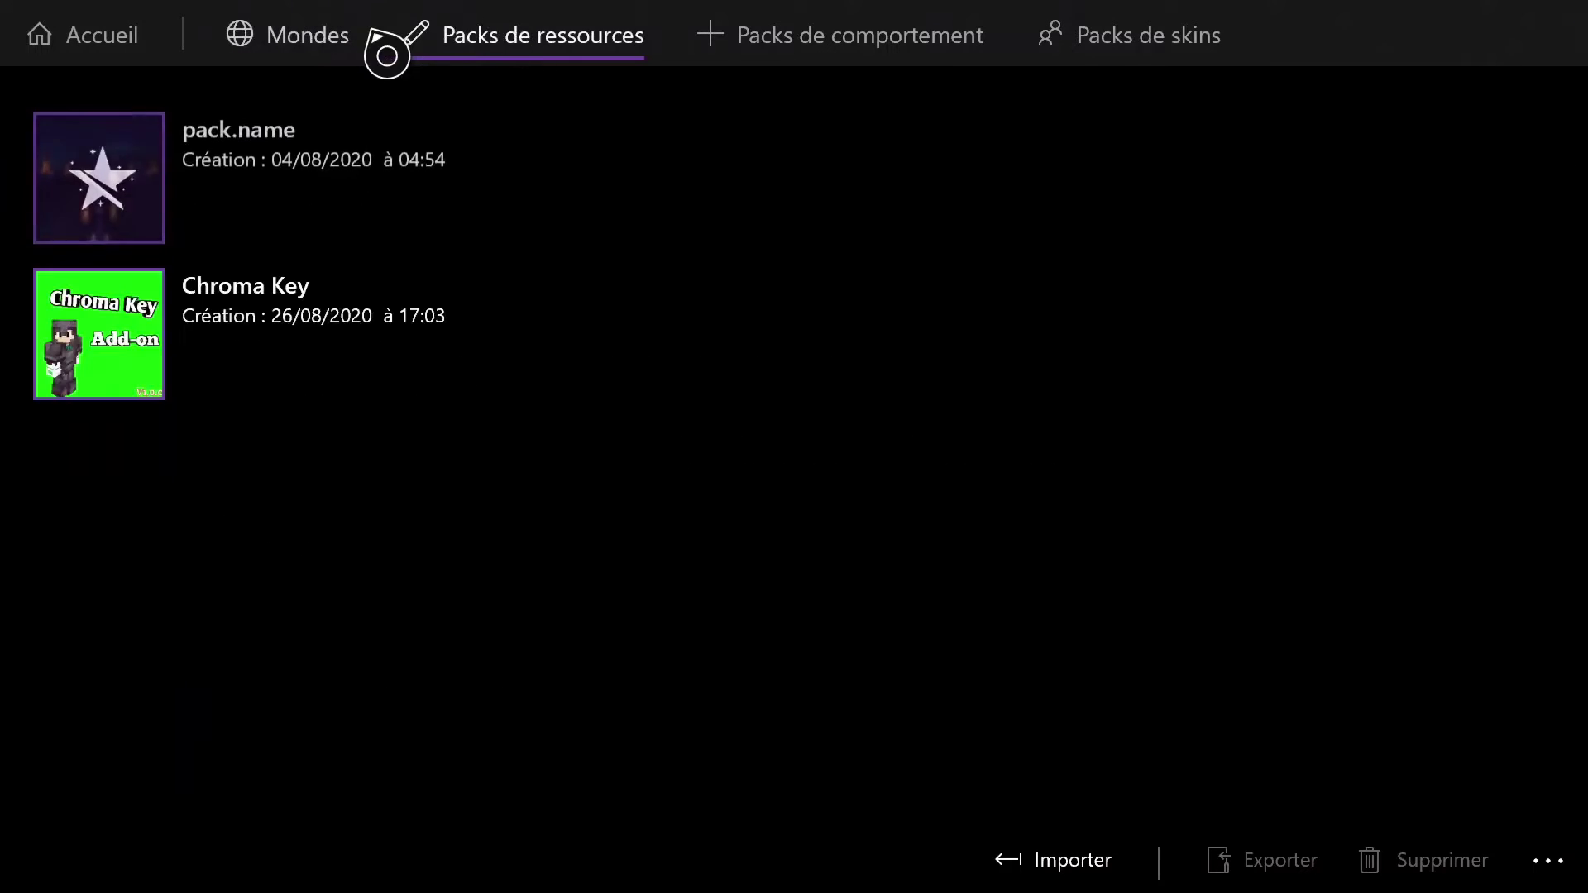
click(335, 50)
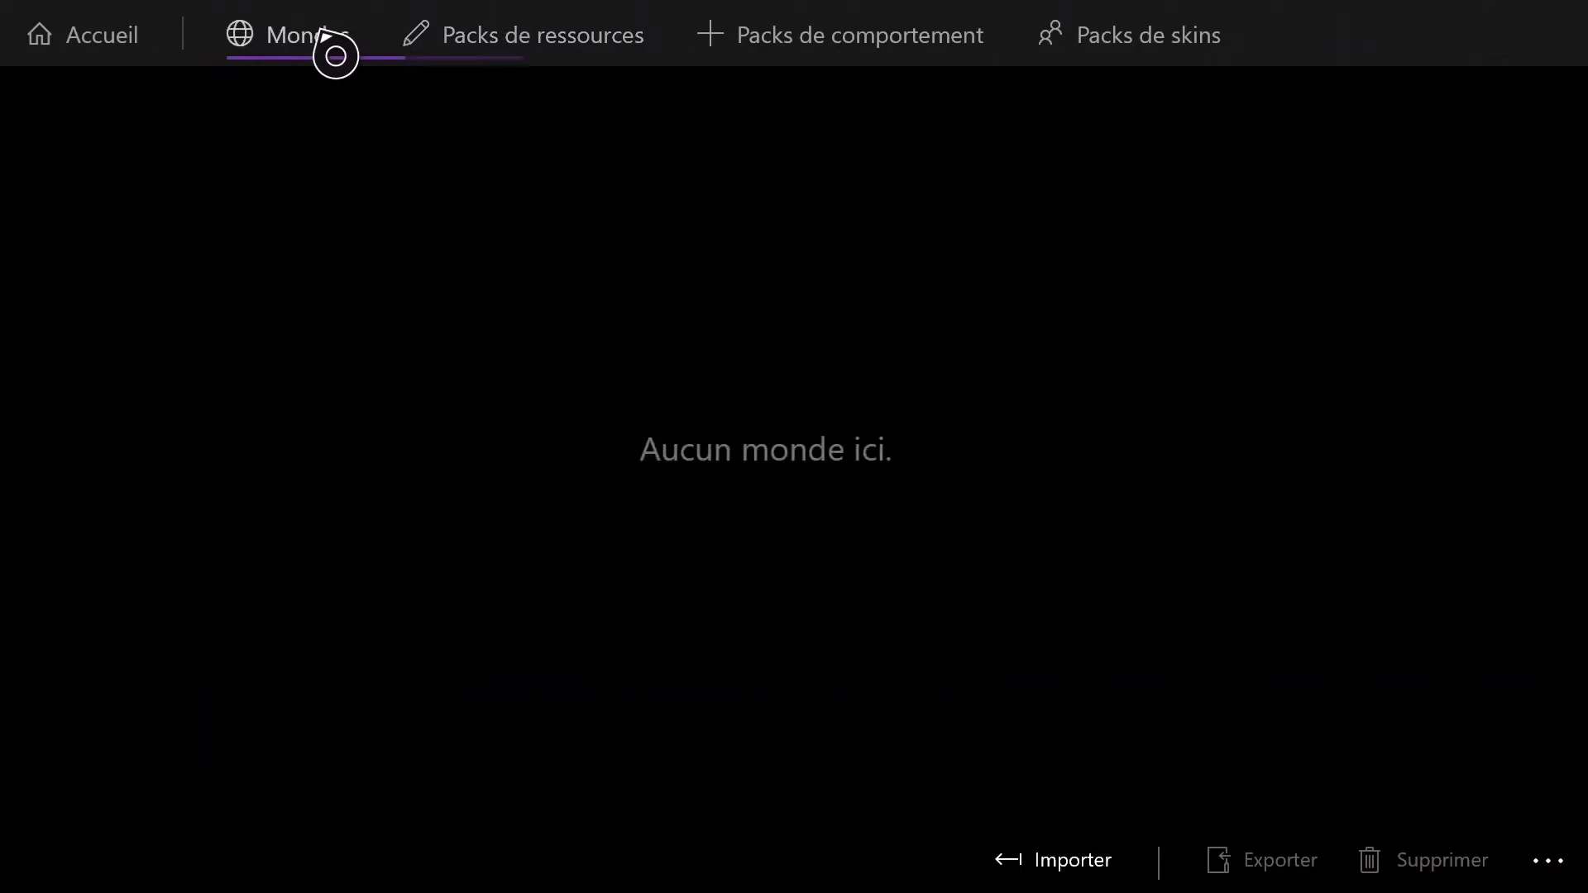
click(793, 56)
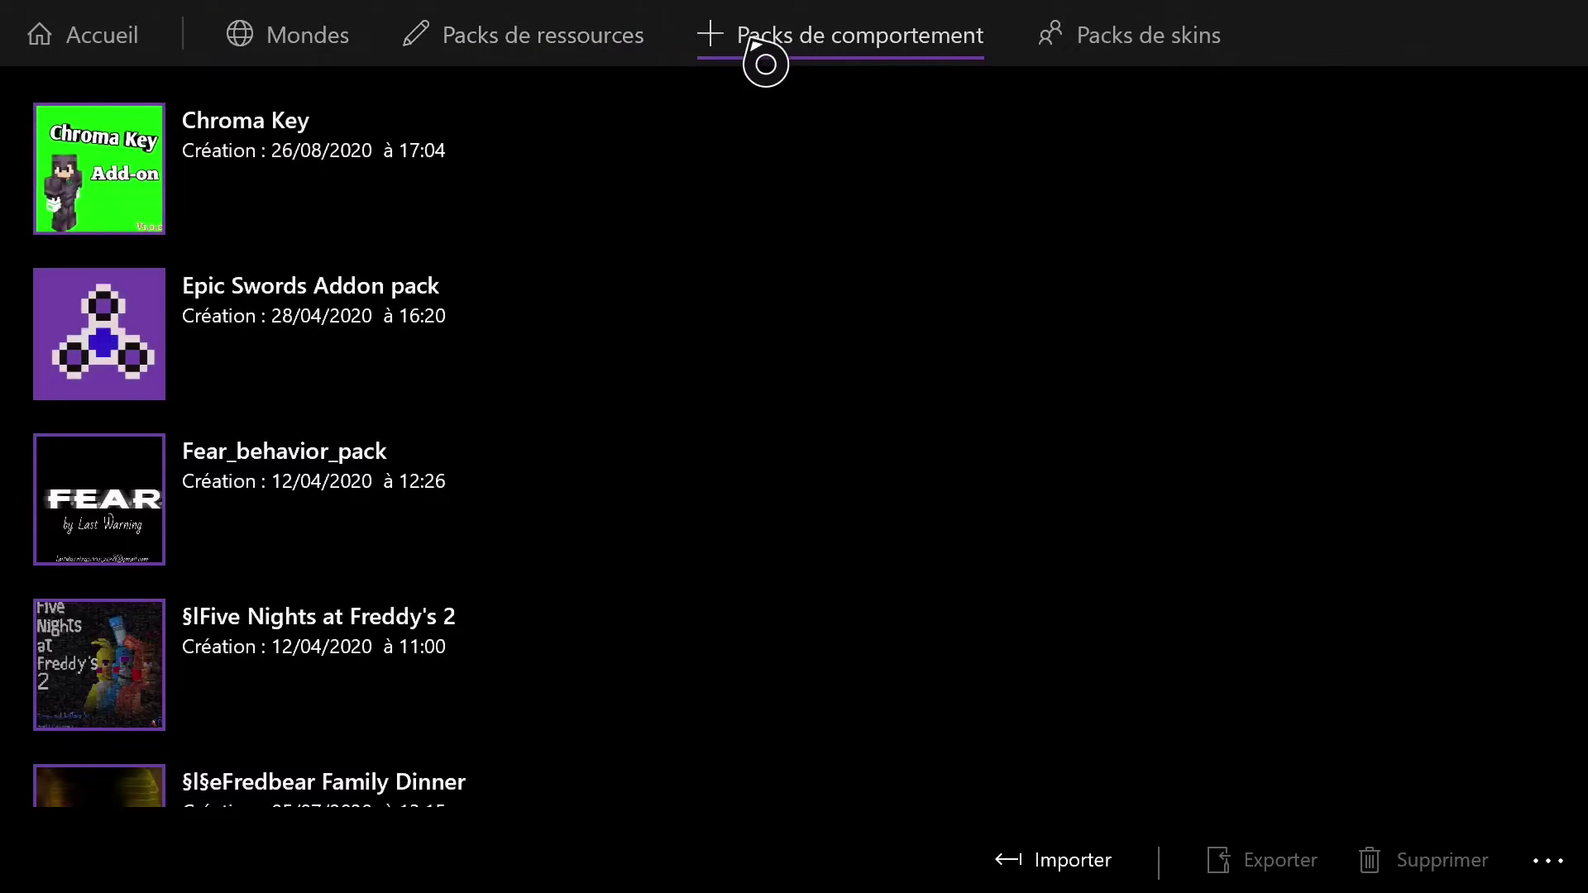
click(628, 57)
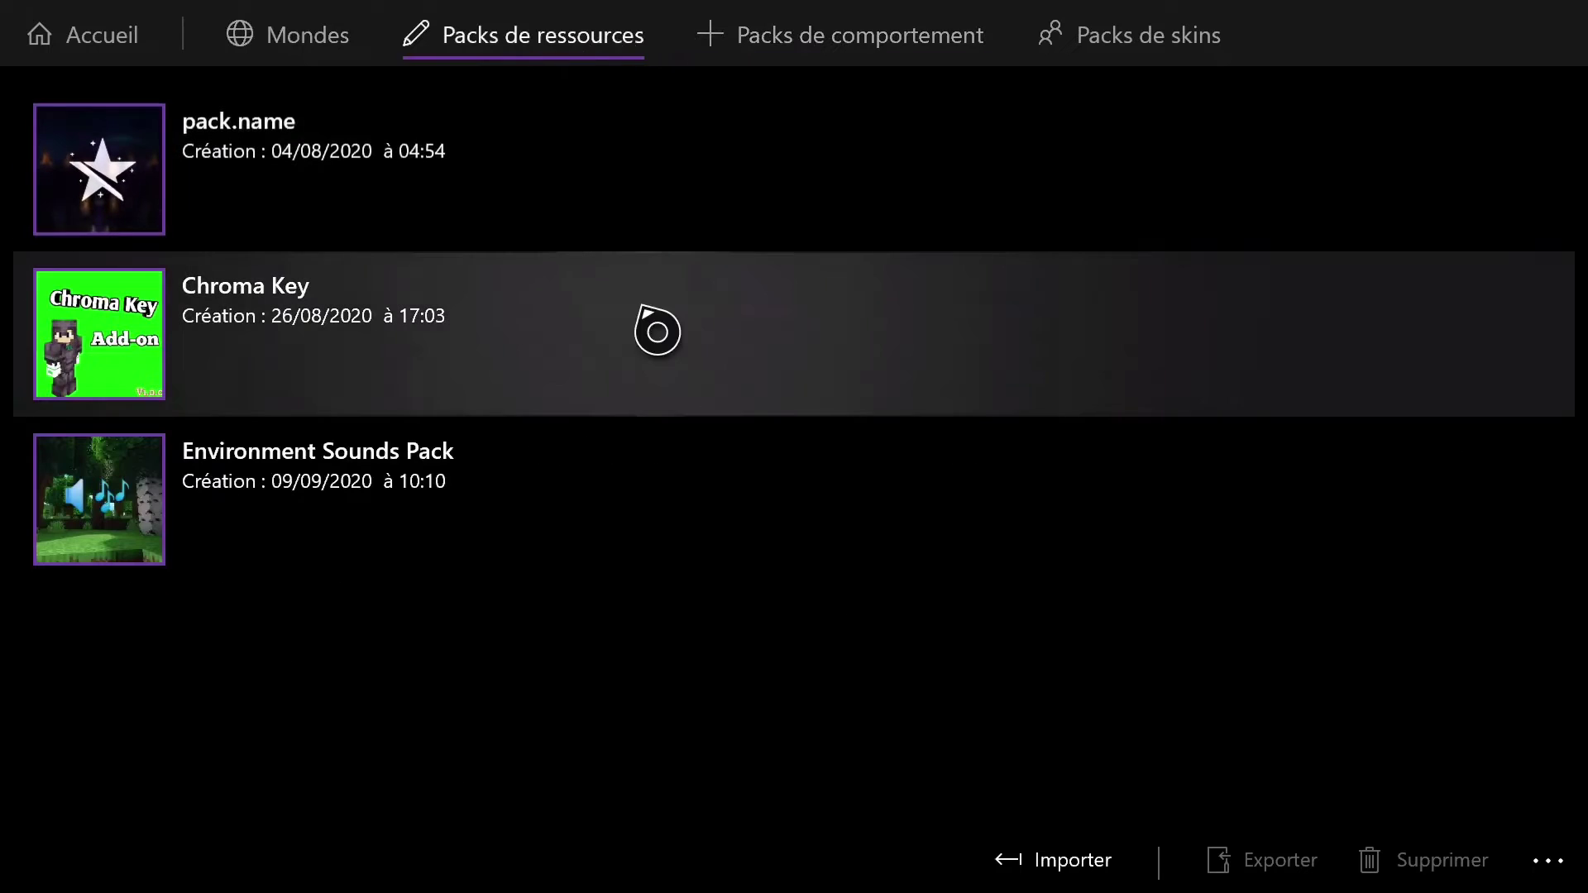
- Switch to Microsoft Edge and open the Skin Packs category on the MCPEDL site
key(super)
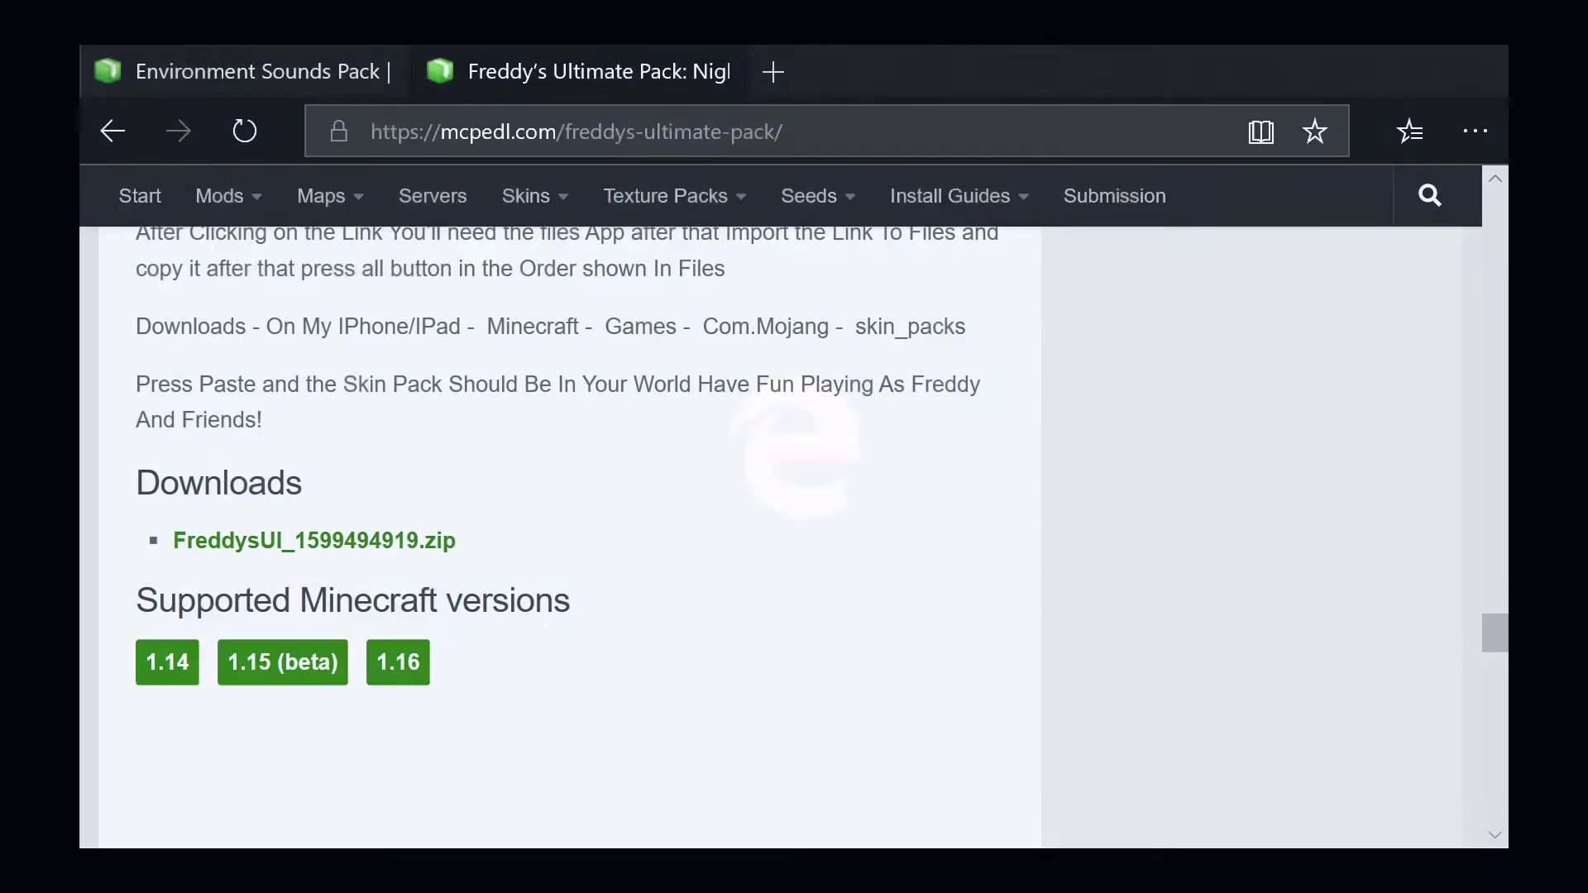
scroll(212, 383, down, 2)
scroll(386, 259, up, 4)
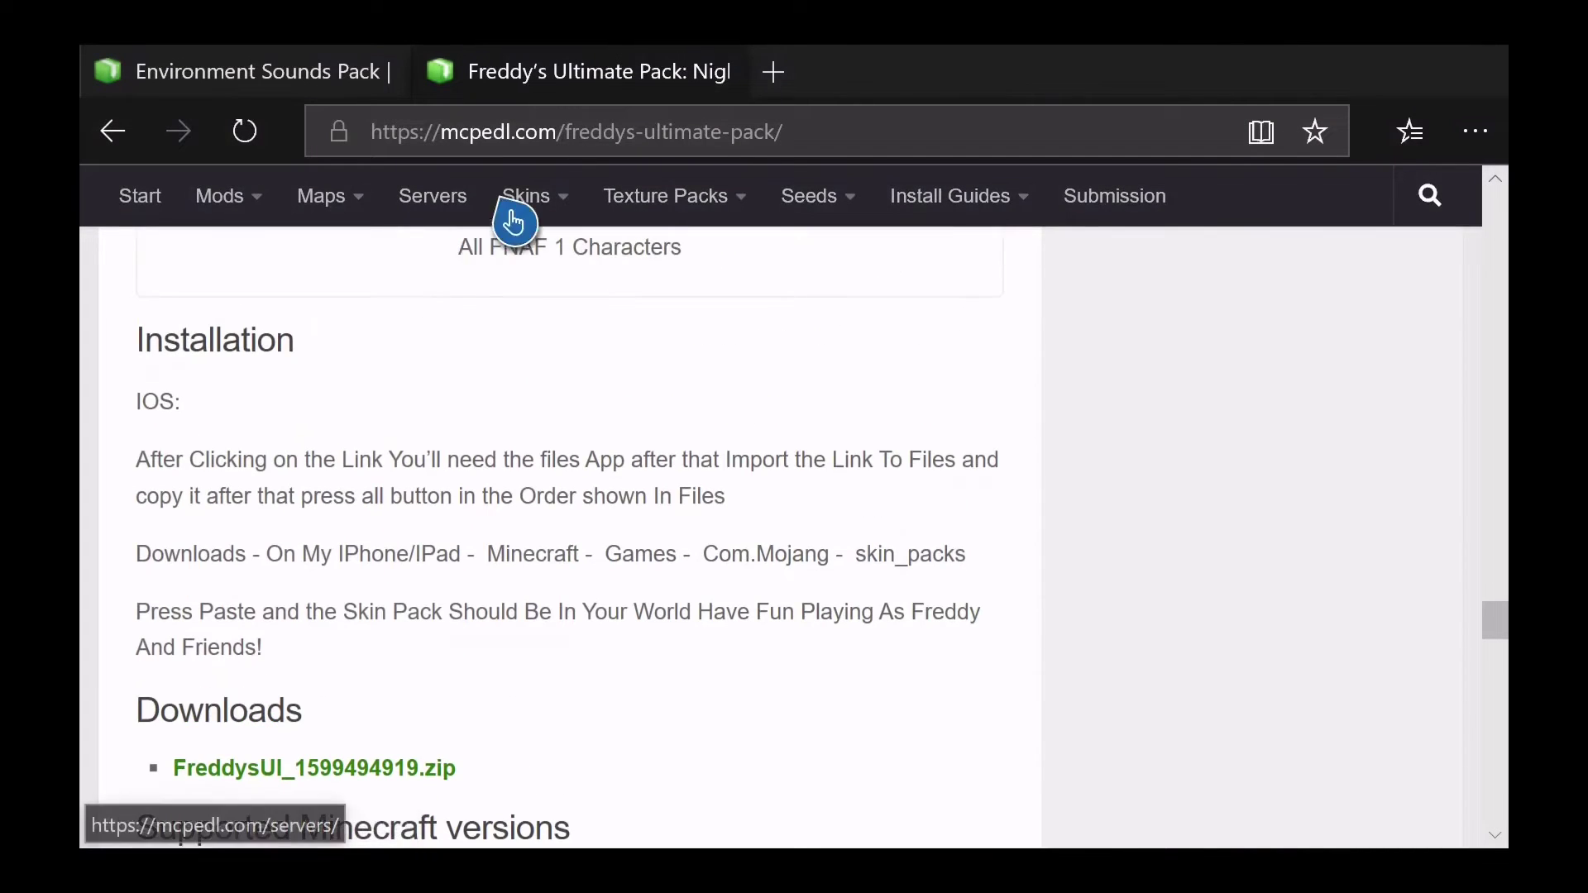
click(884, 147)
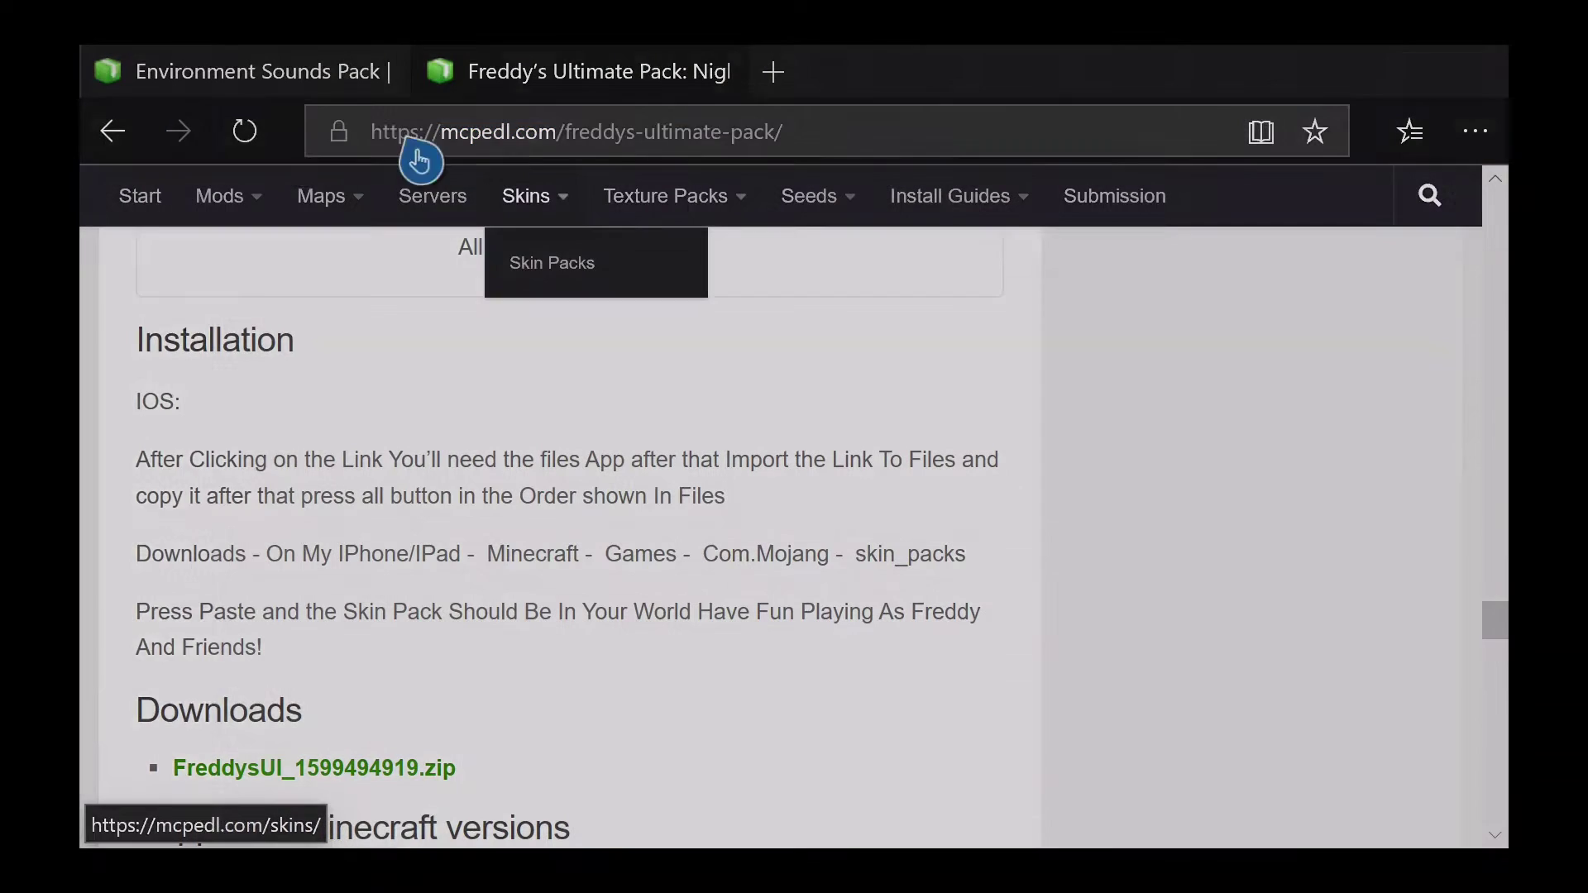
key(super)
key(Up)
key(Escape)
key(super)
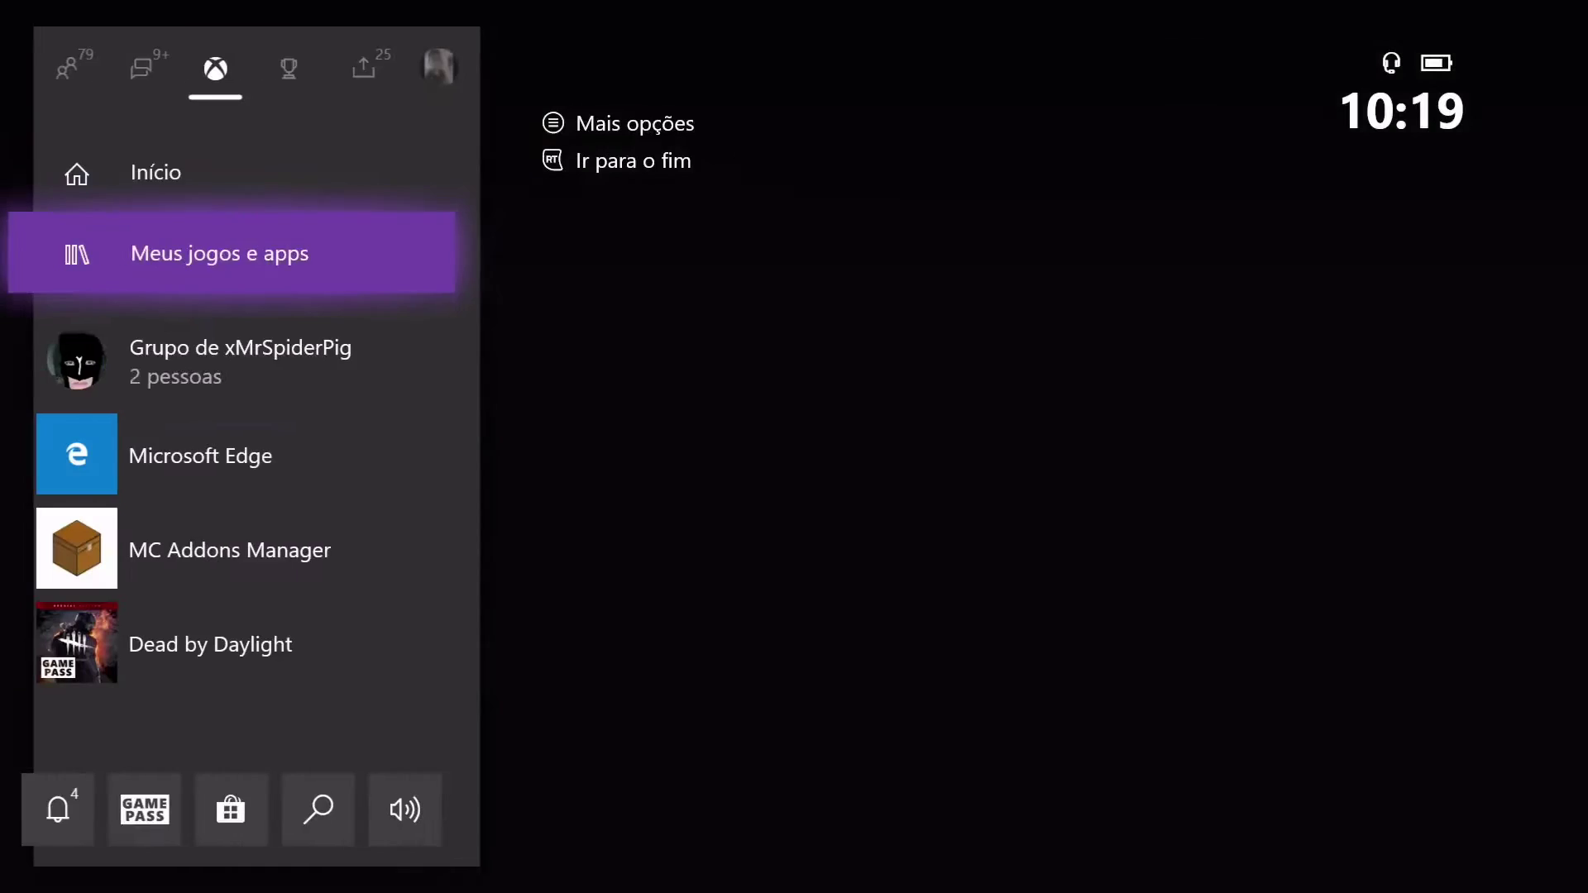
key(Escape)
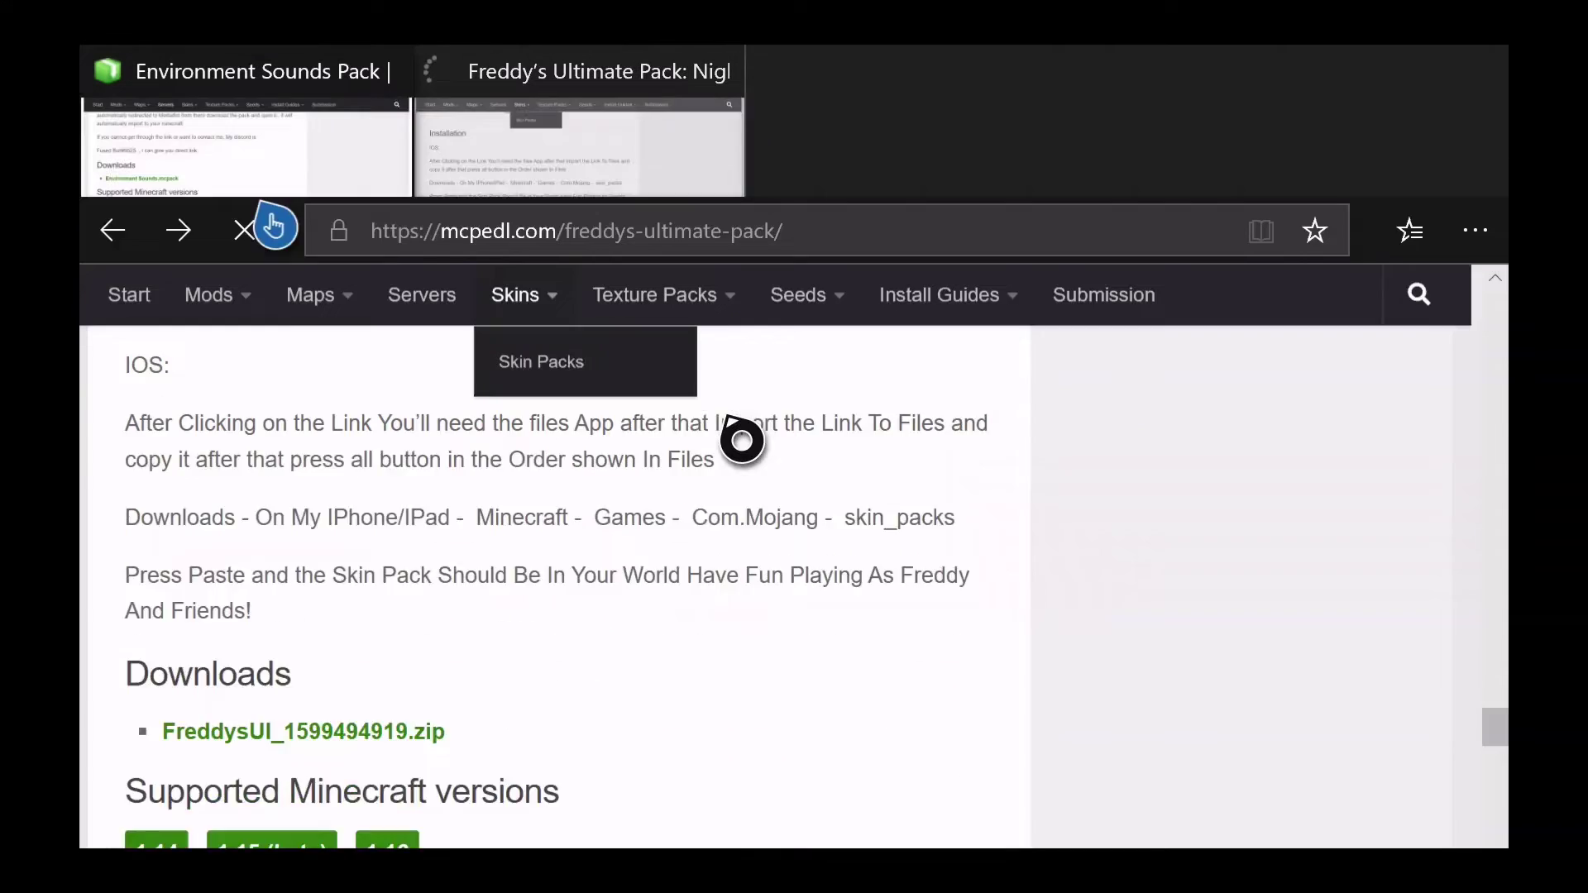
- Go to the Environment Sounds Pack tab and open the site's Texture Packs category
click(275, 102)
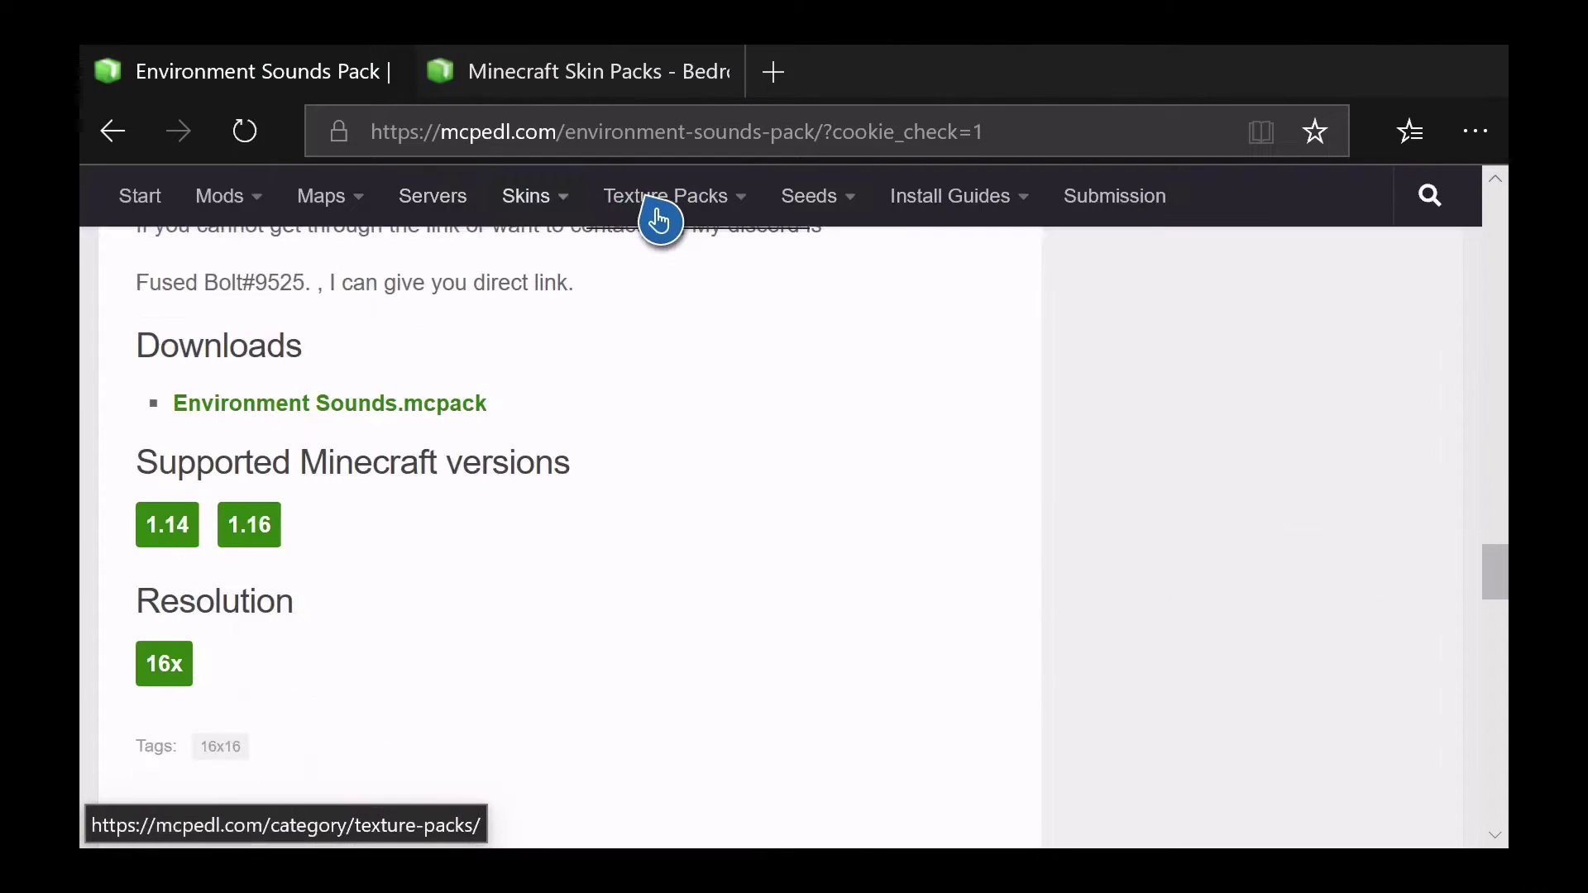
mouse_move(660, 220)
click(659, 303)
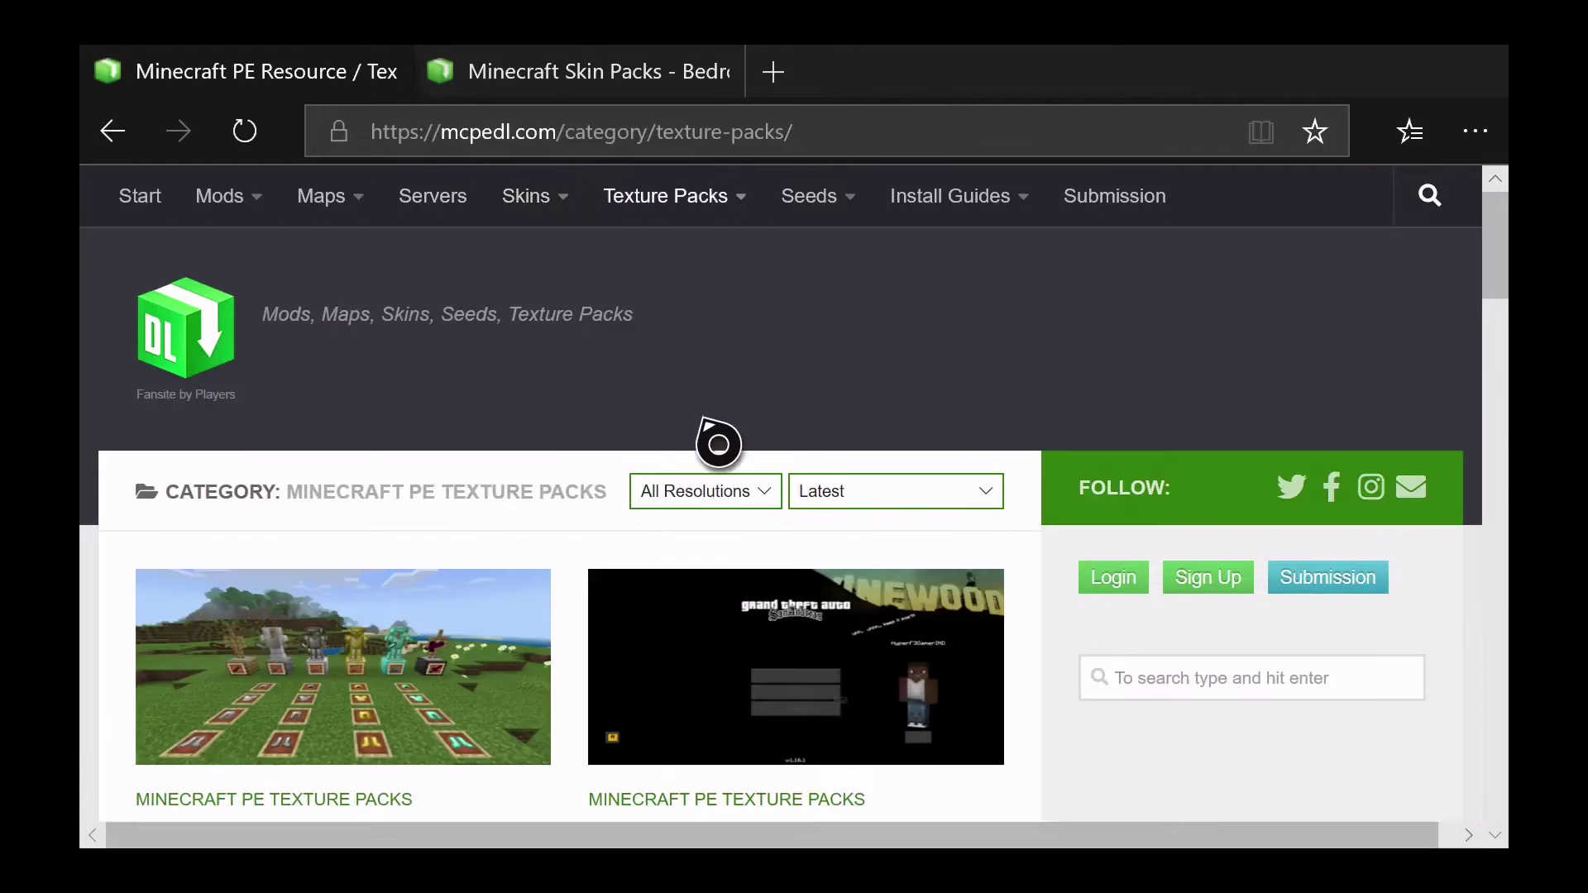
- Browse the texture packs, open the Simple Pack [16×16] page and look through it as far as its download links
click(635, 446)
scroll(646, 465, down, 2)
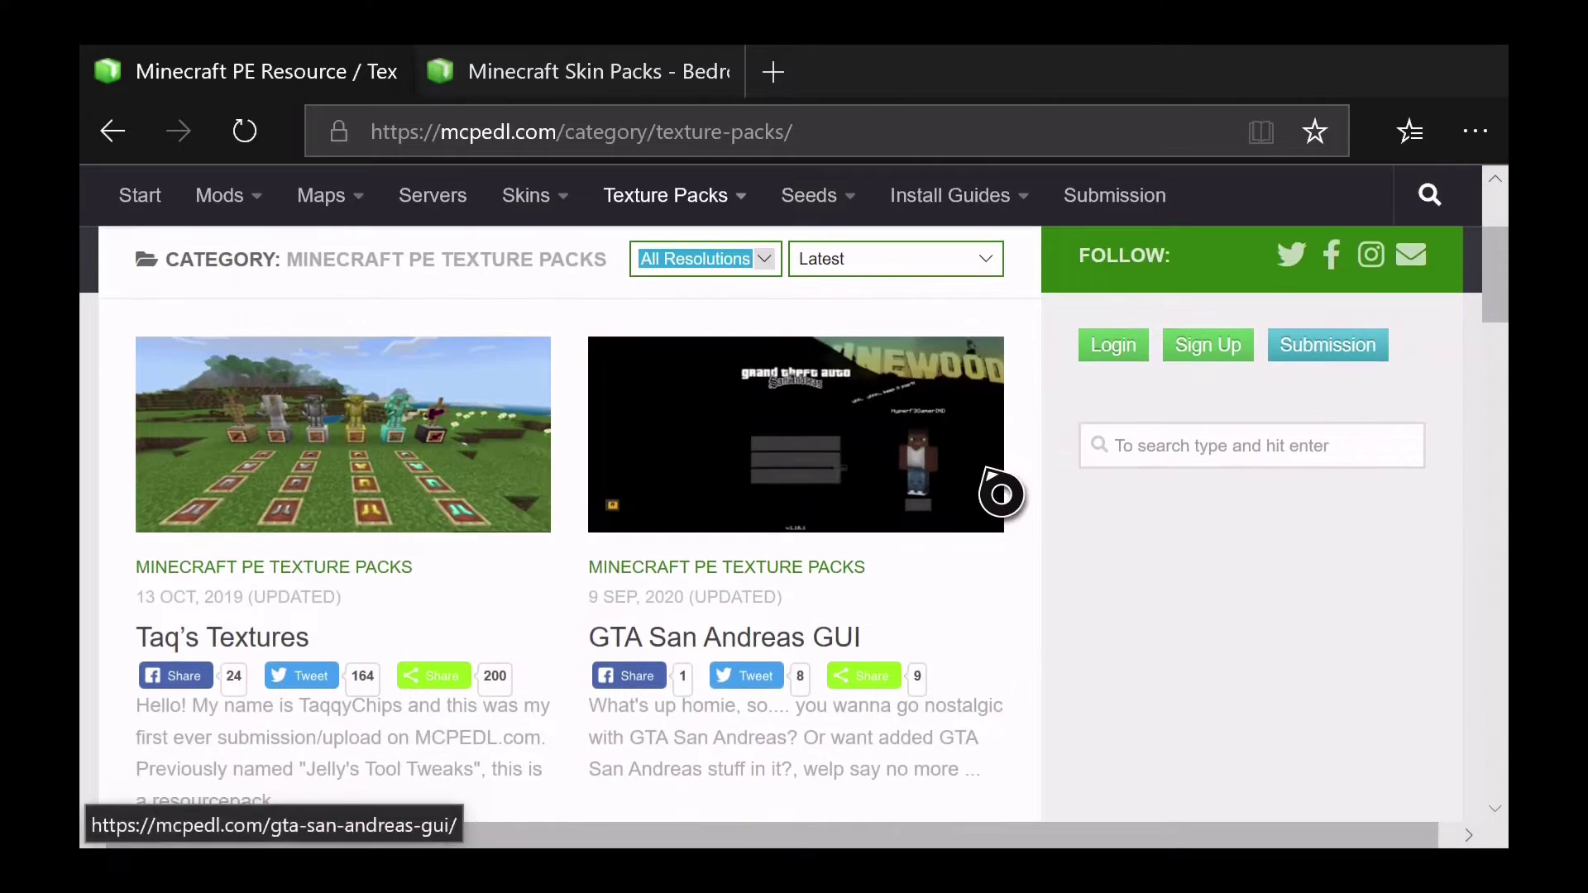
scroll(828, 463, down, 6)
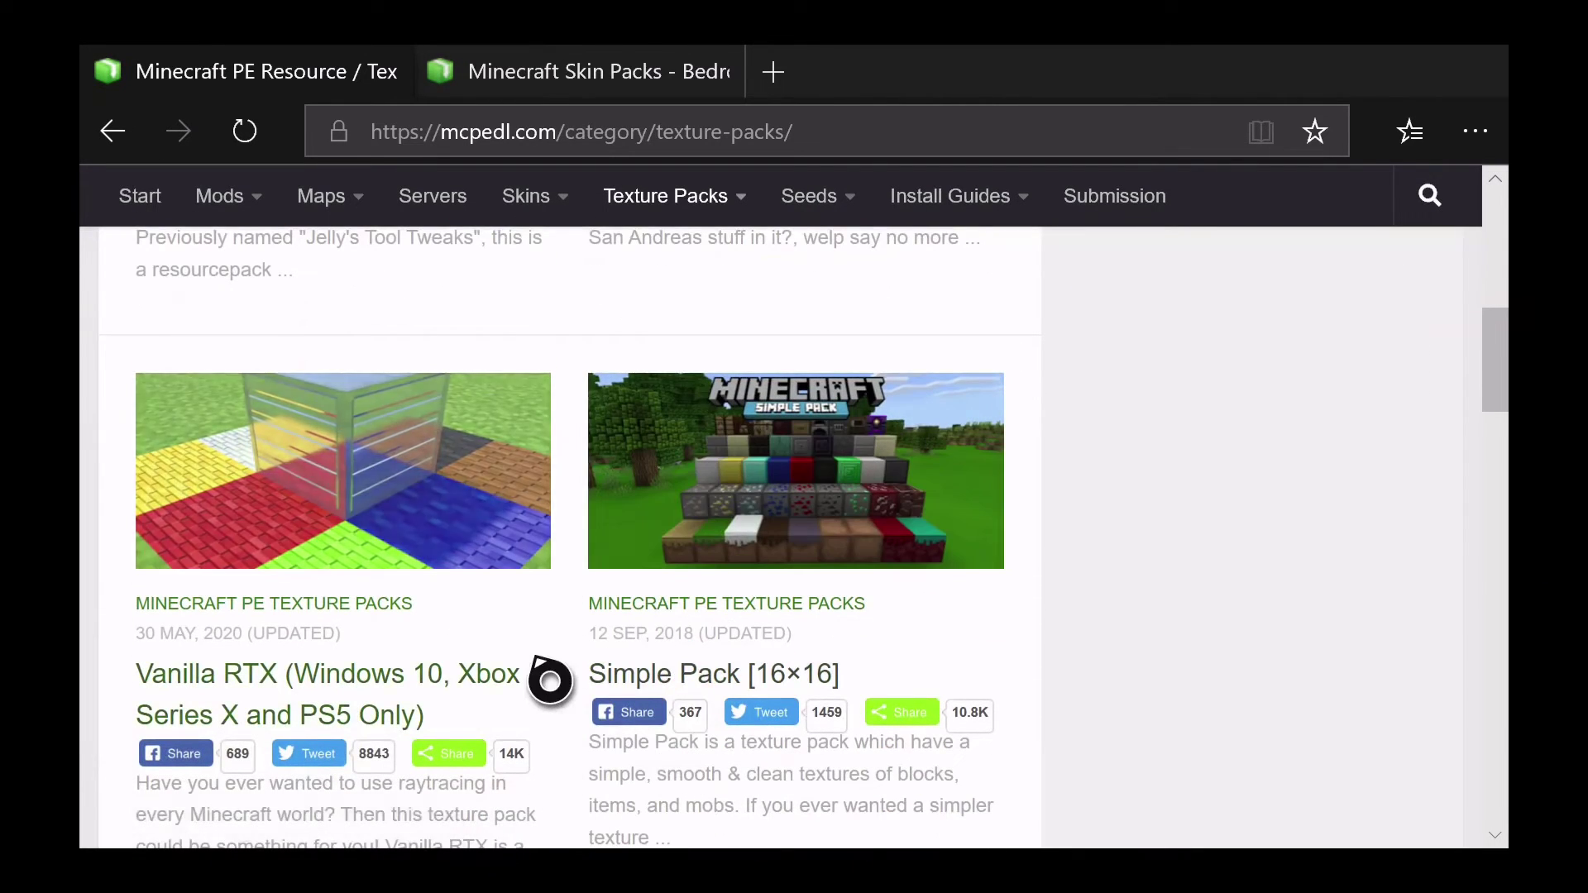
scroll(767, 575, up, 5)
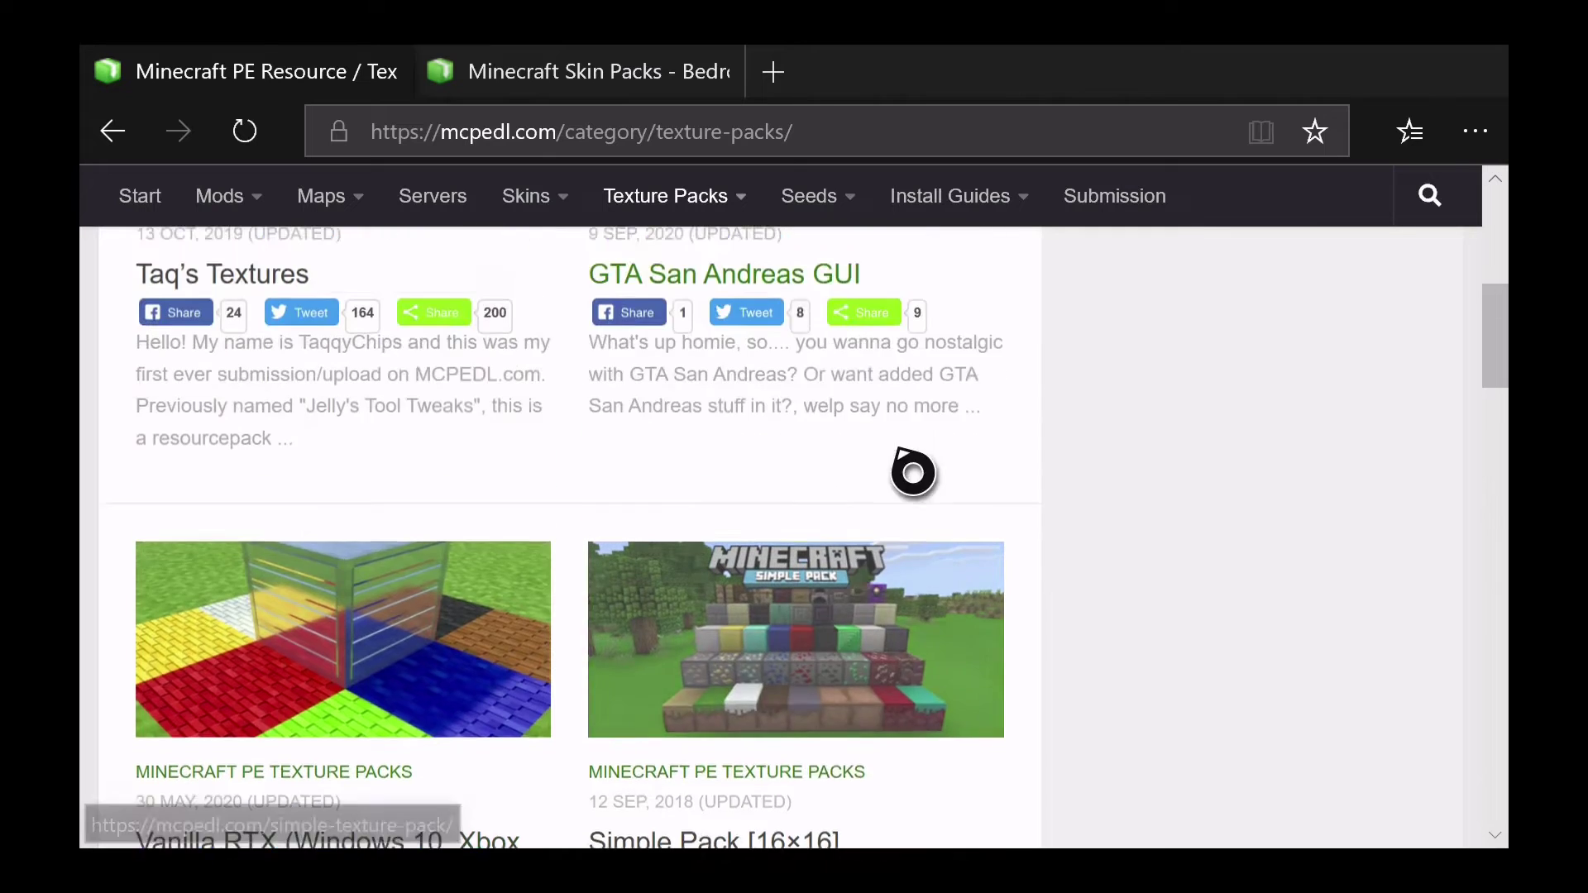
click(455, 394)
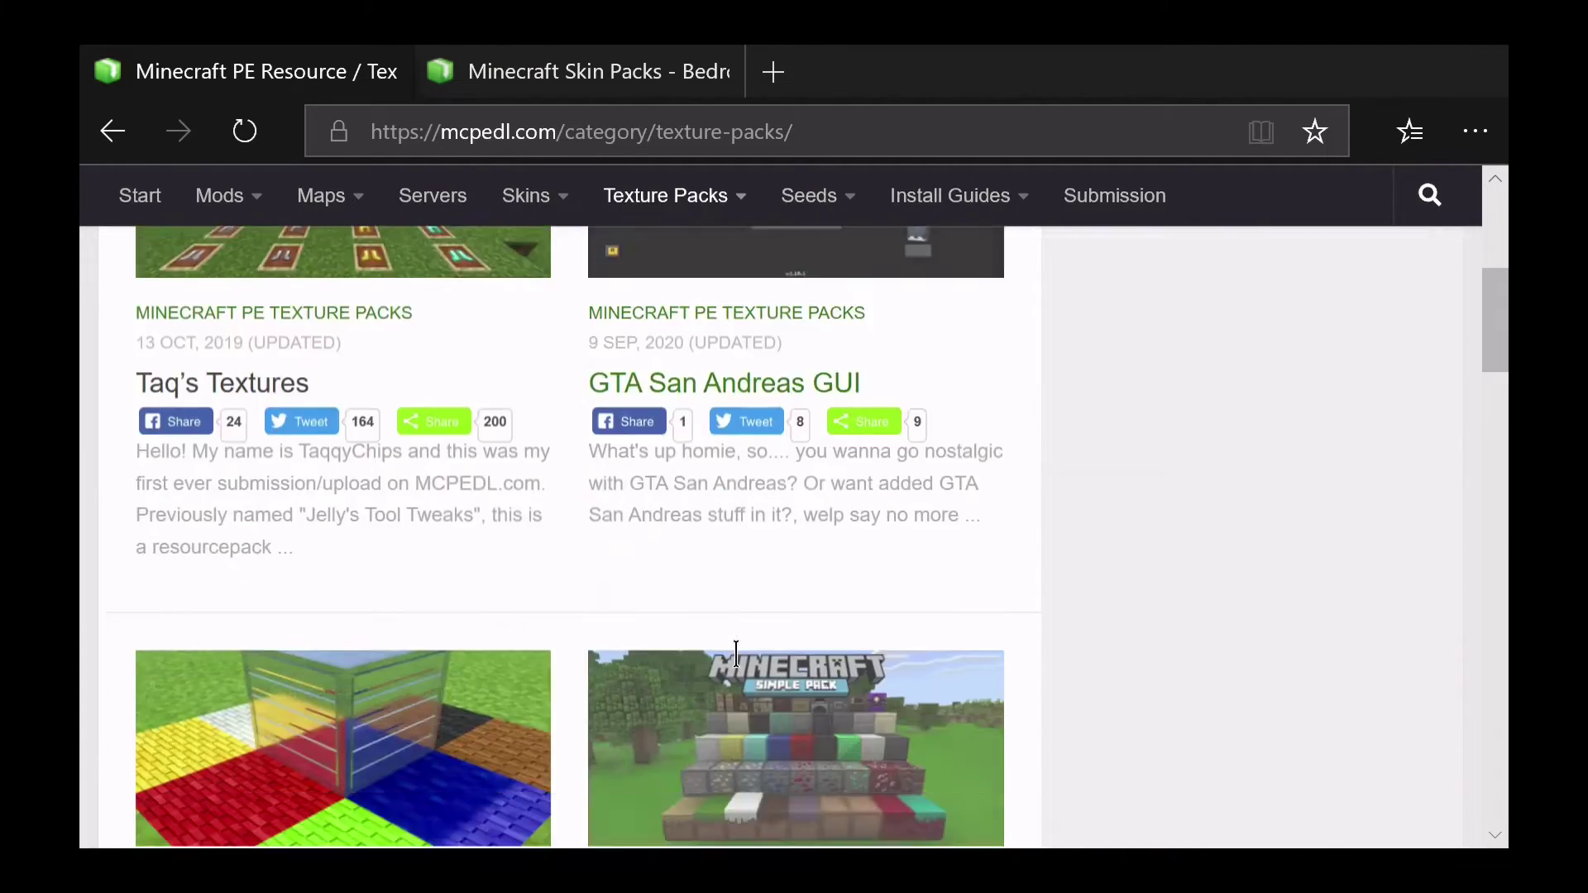
scroll(451, 633, down, 8)
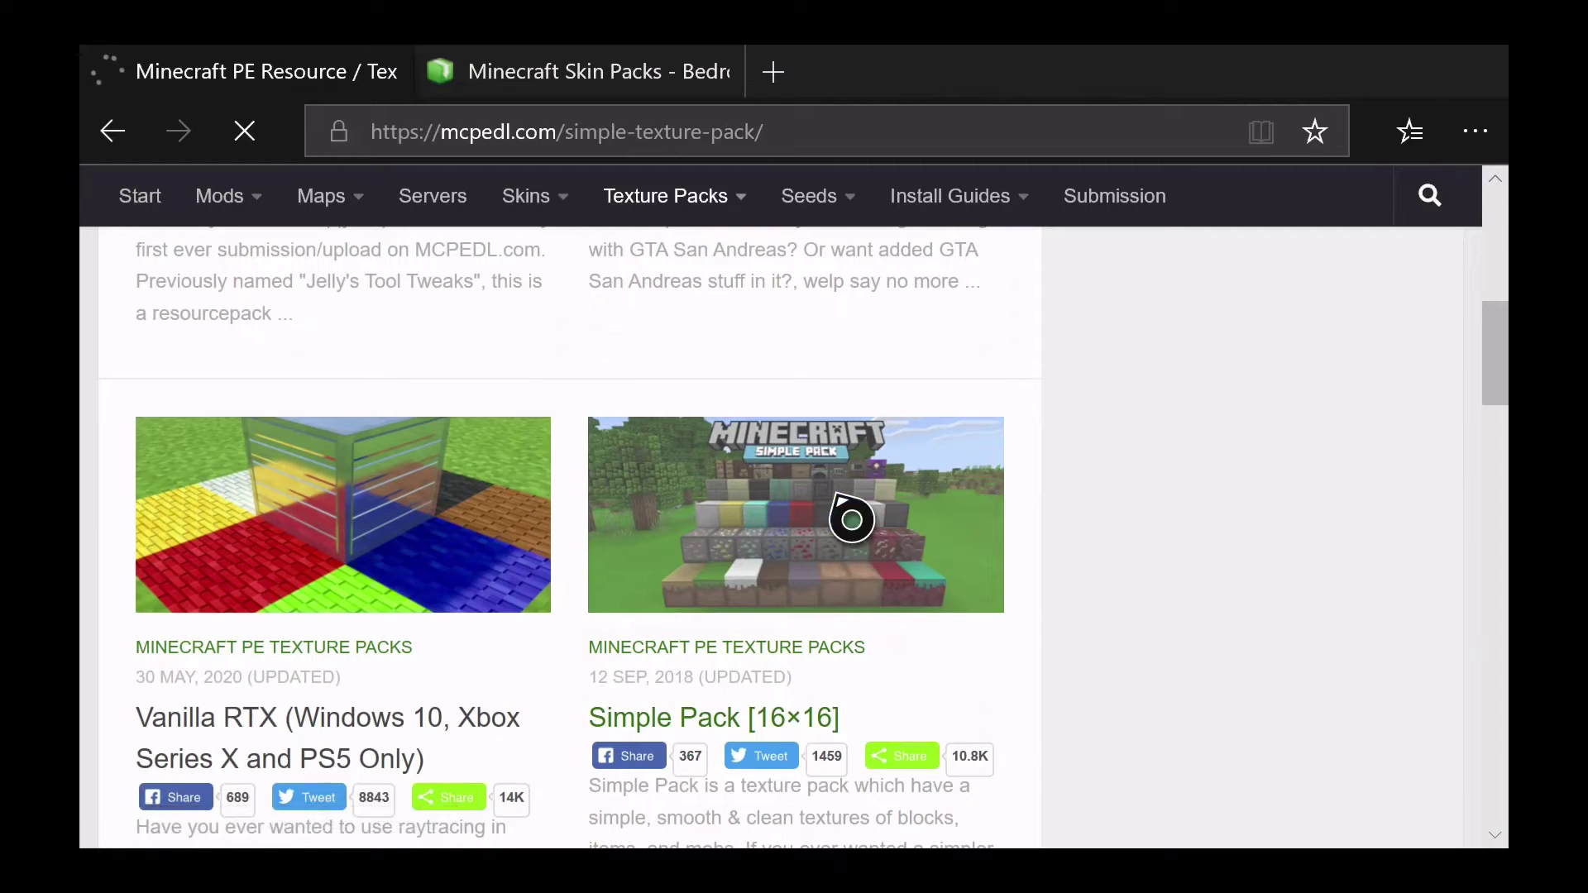
scroll(851, 516, down, 10)
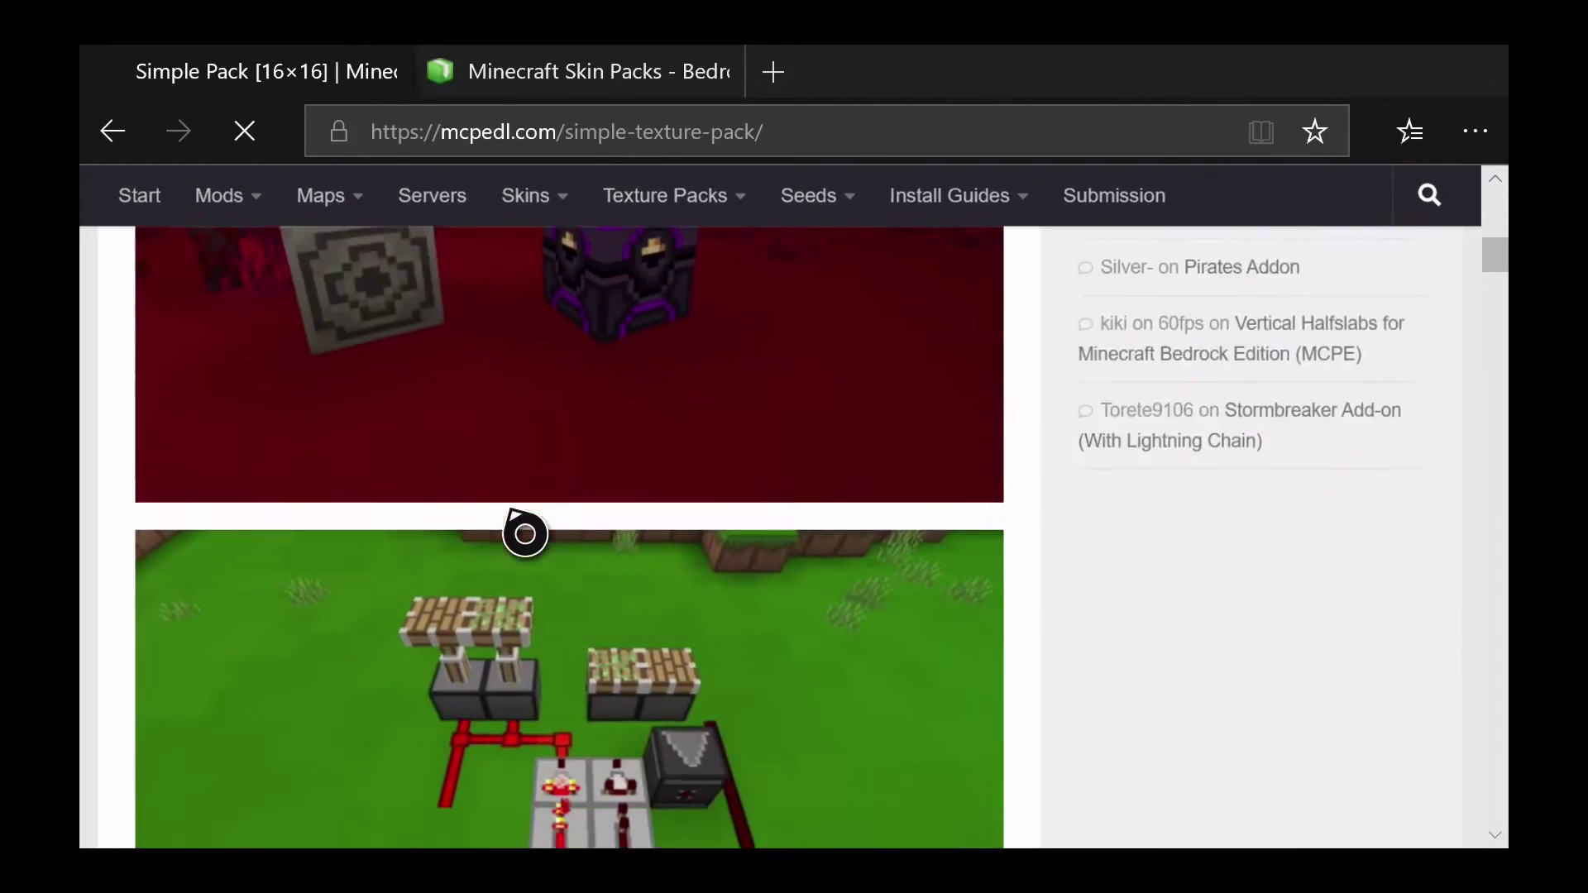
scroll(524, 534, down, 15)
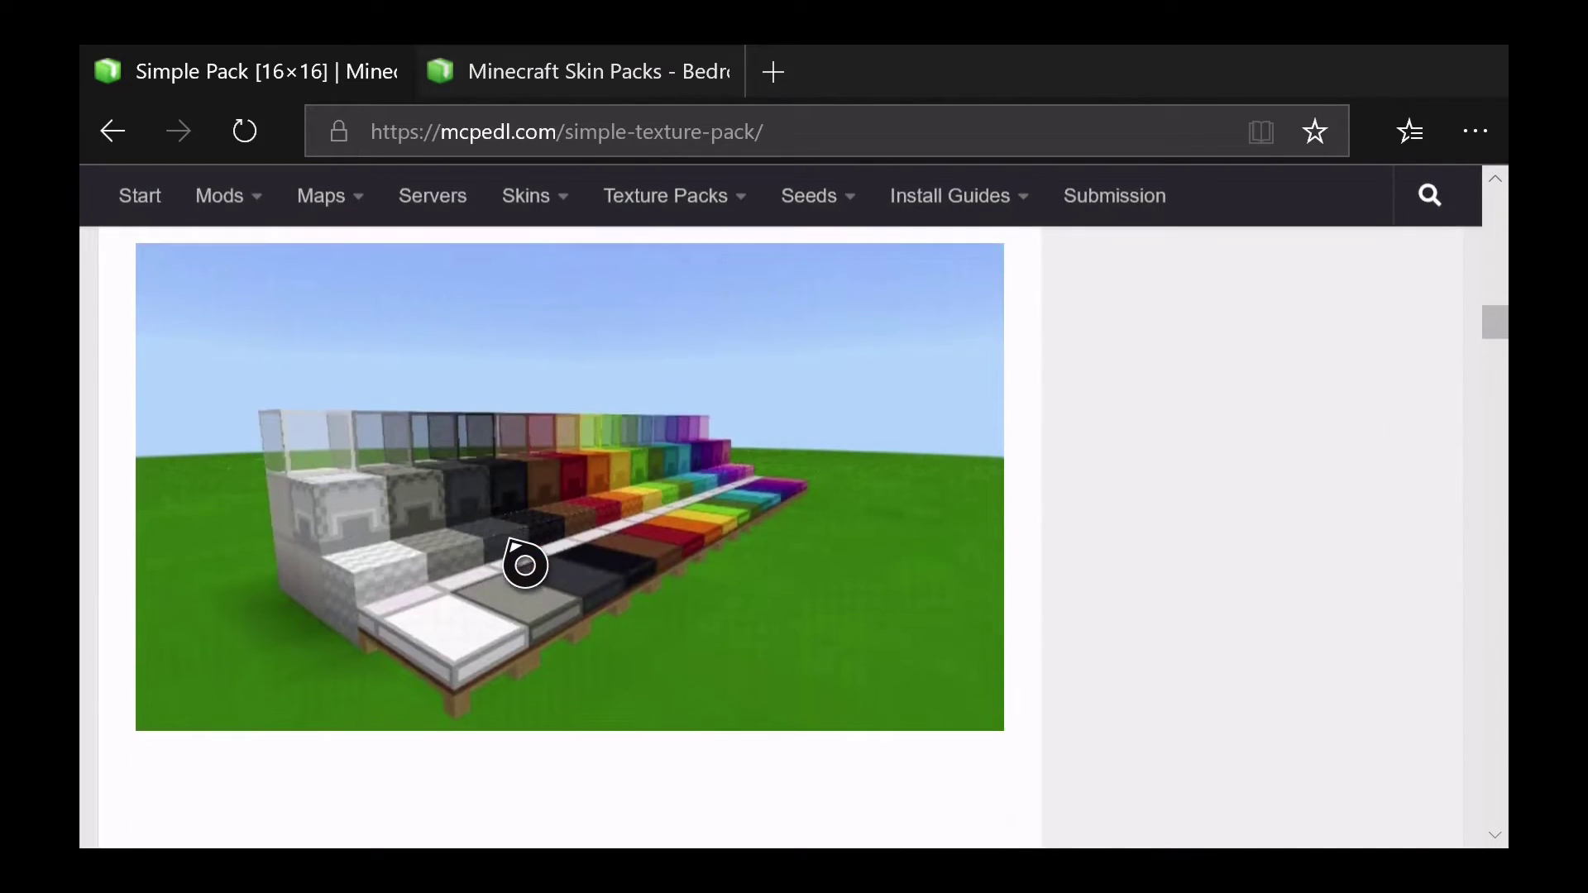
scroll(528, 515, down, 20)
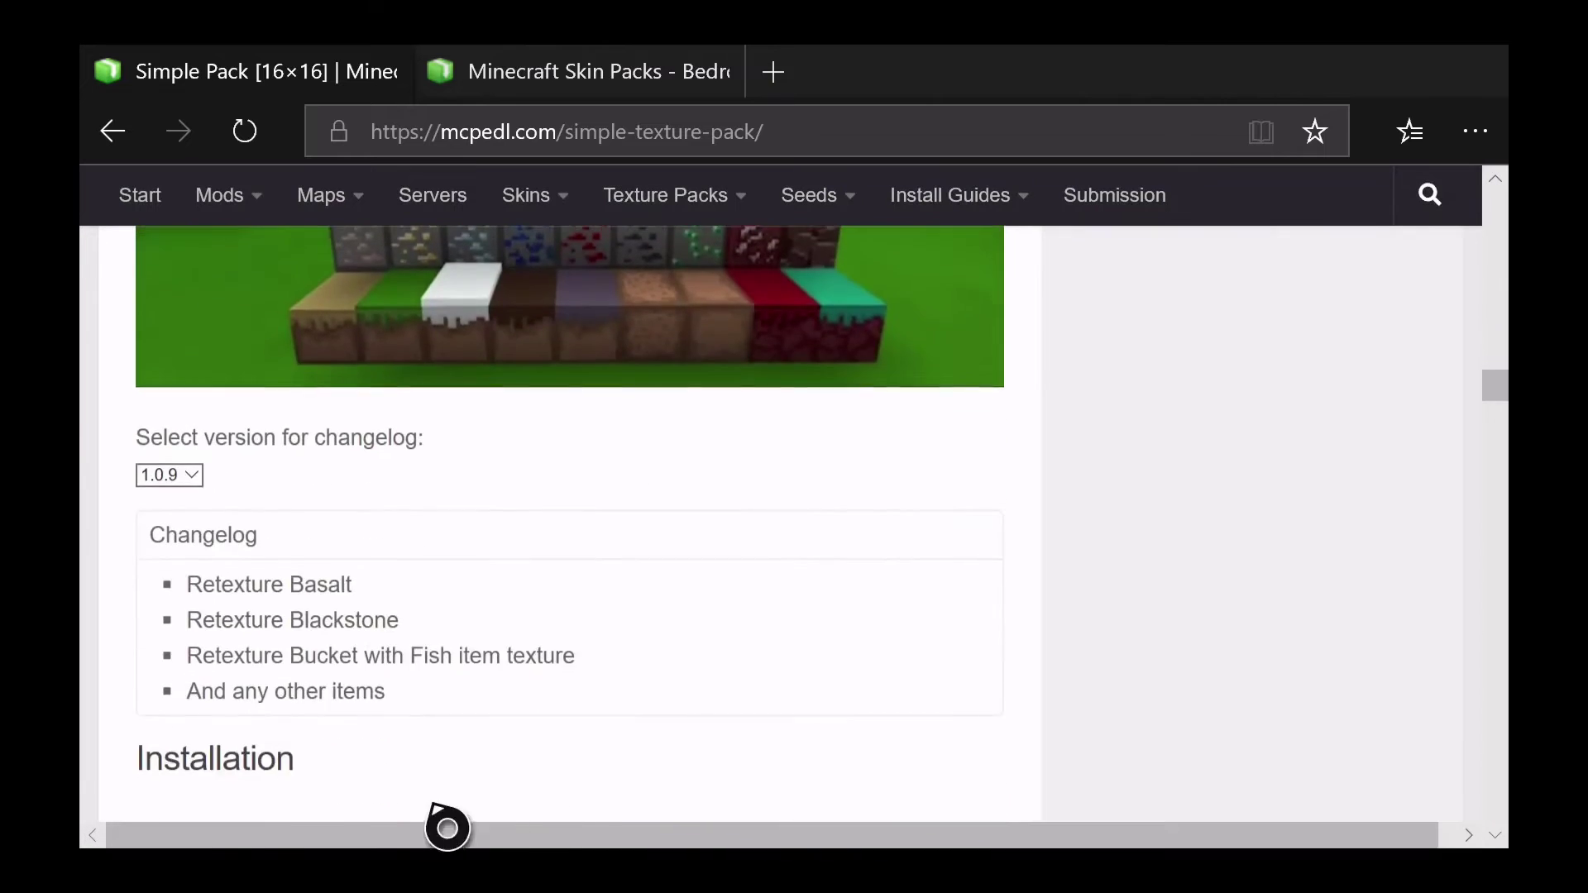
scroll(487, 591, down, 7)
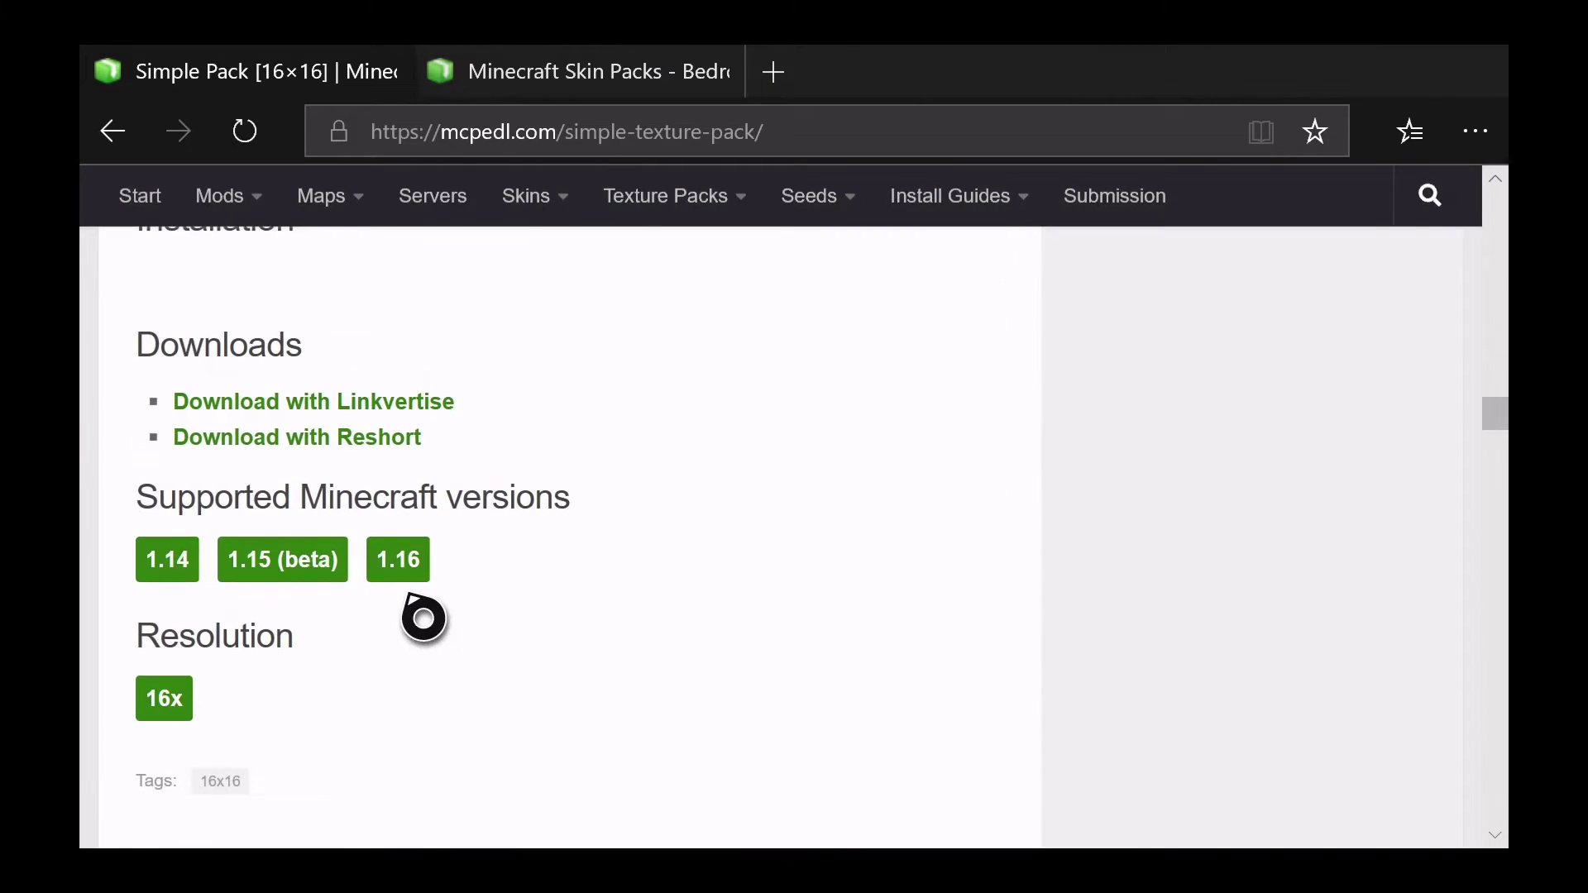
scroll(424, 619, up, 1)
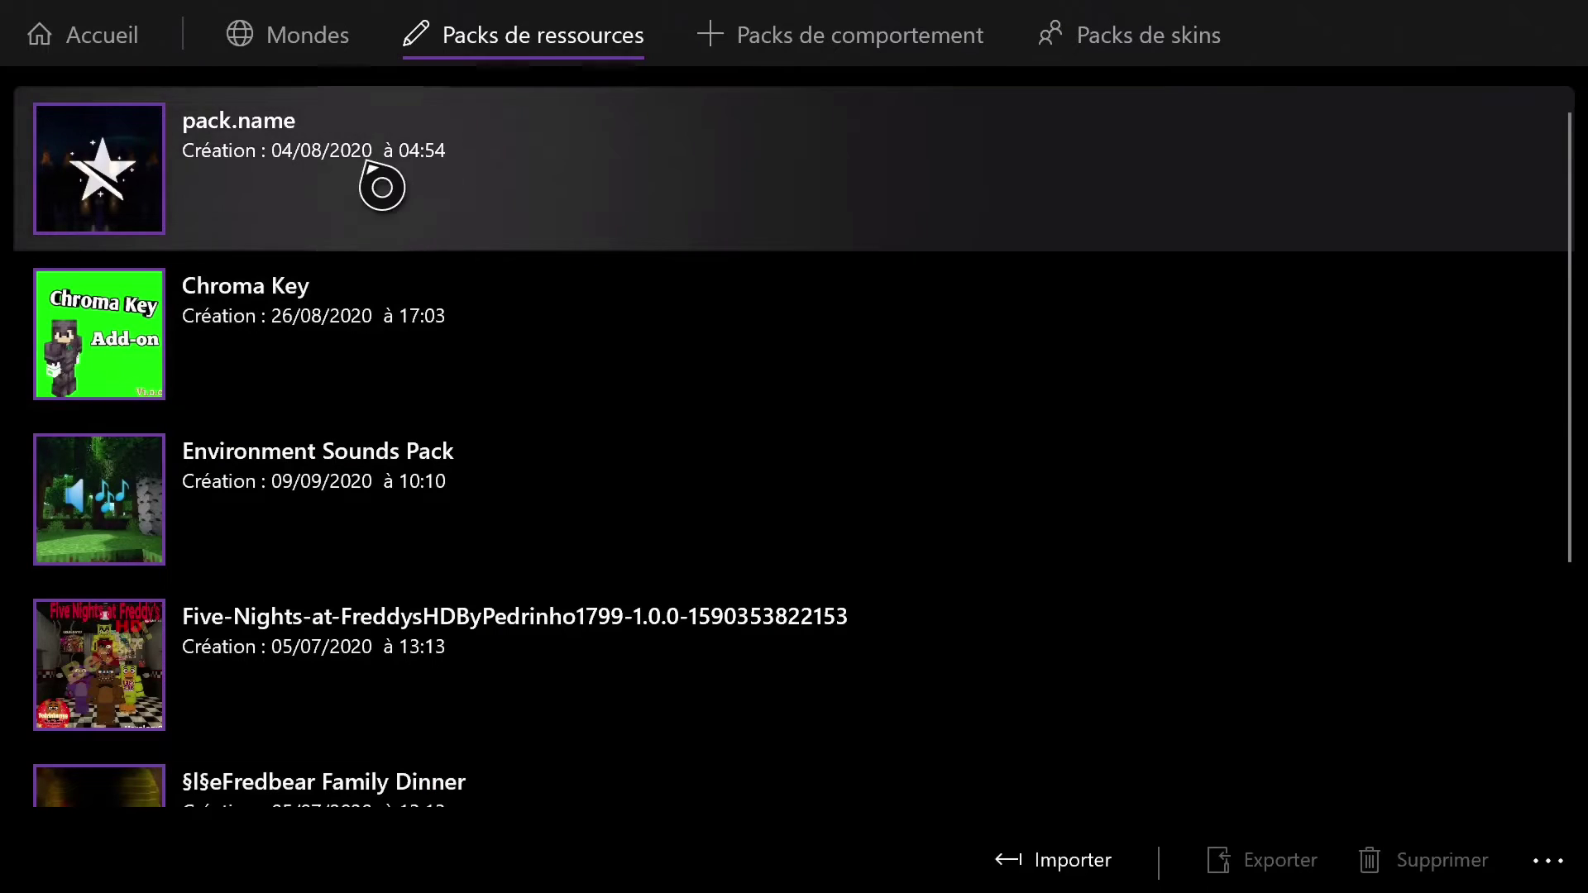
key(super)
key(Down)
key(Down)
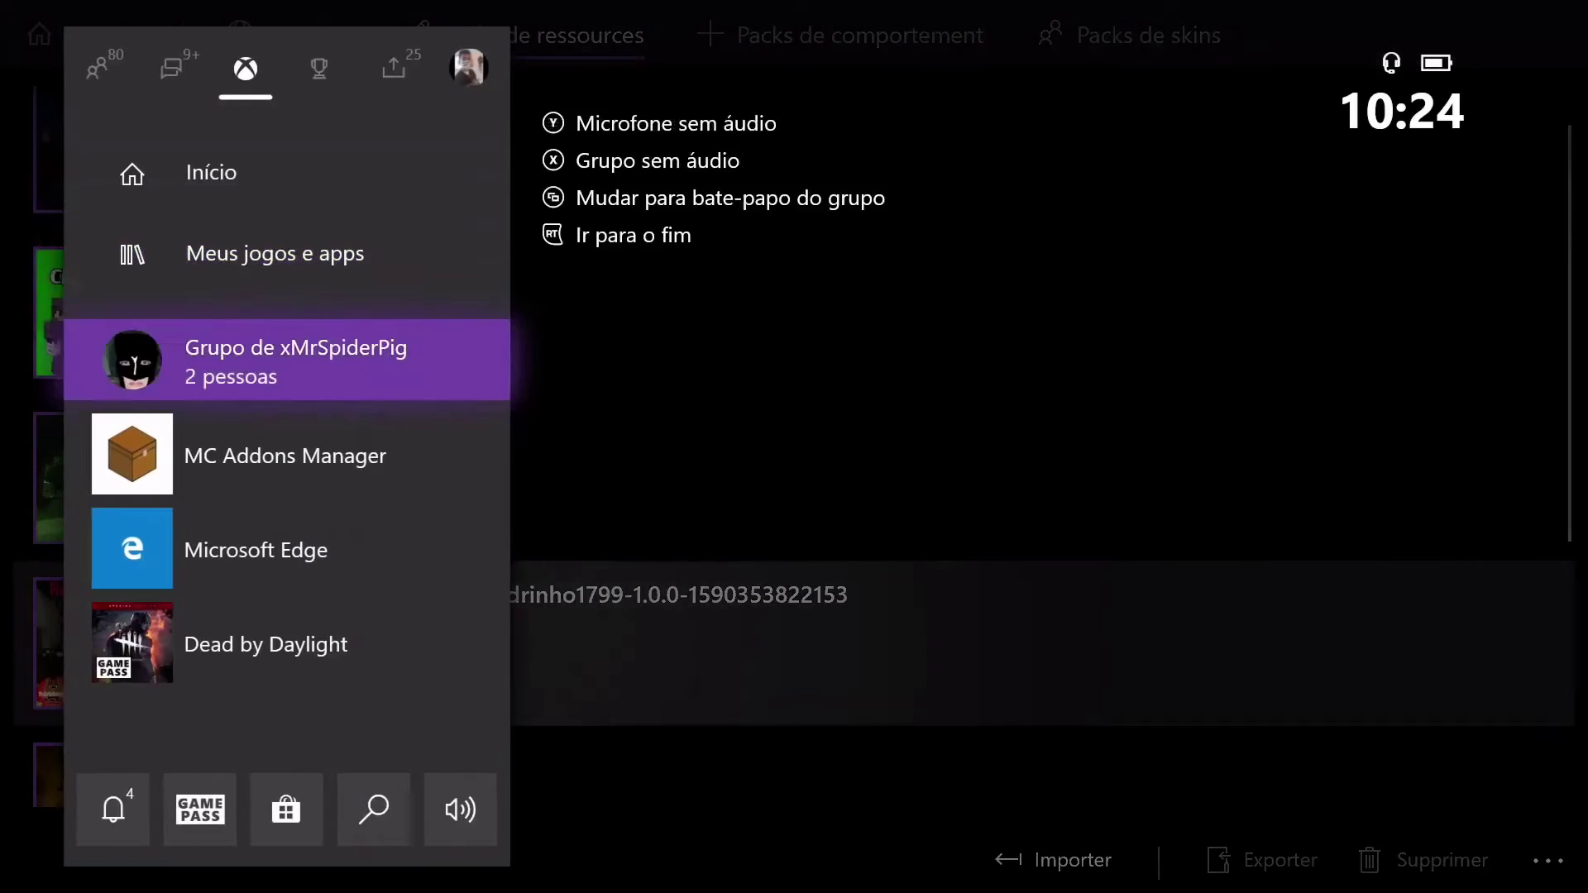
key(Escape)
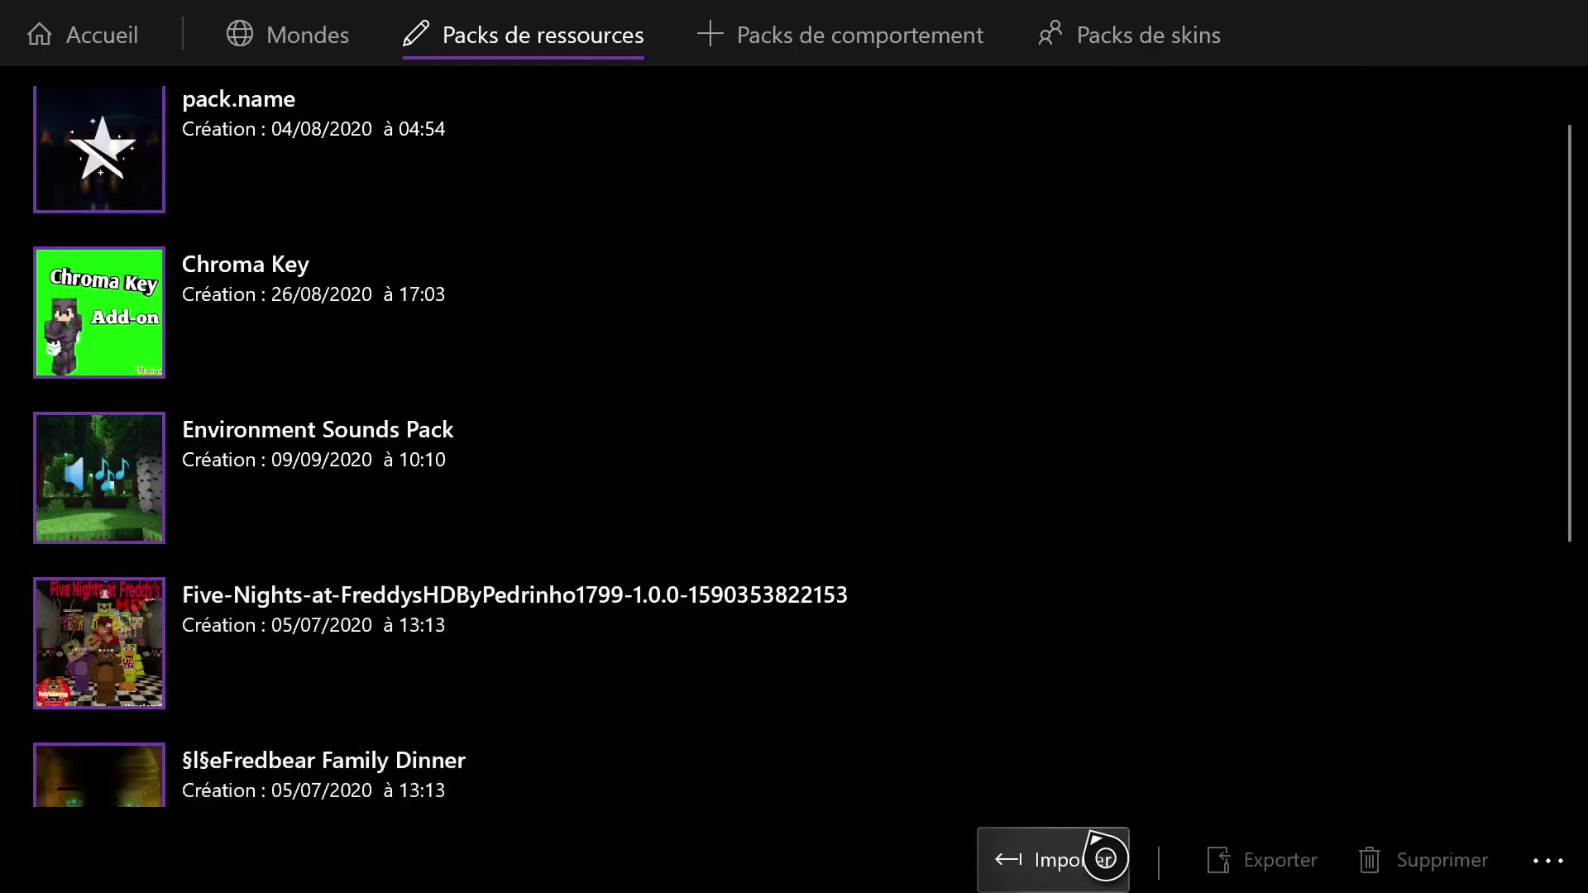
- Import the SimplePack file from the device's Downloads folder into the resource packs
click(1059, 870)
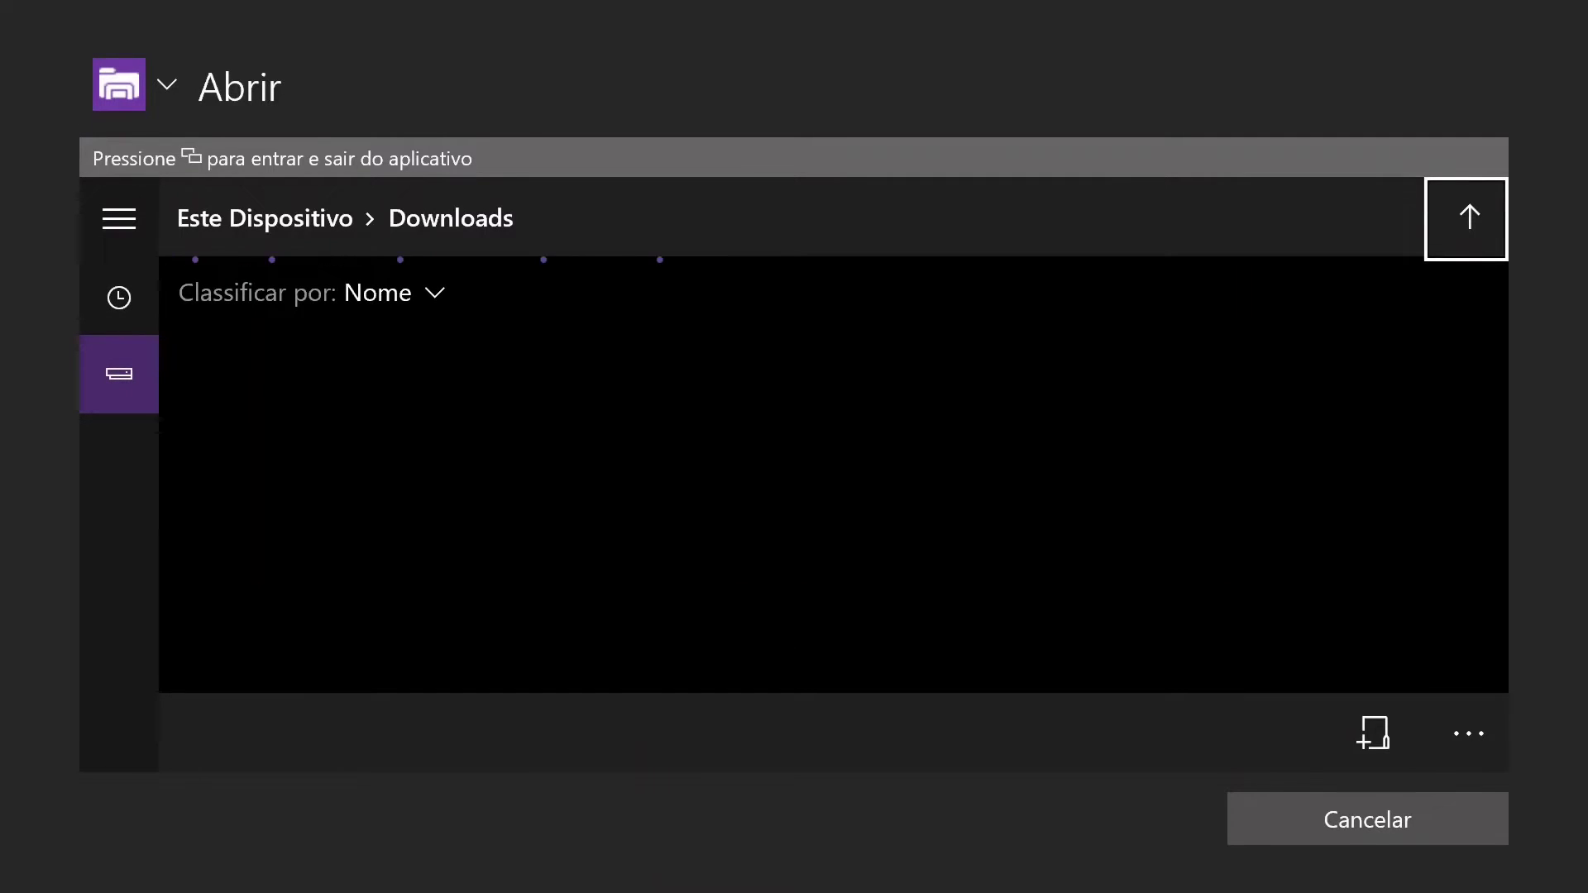
key(Right)
key(Down)
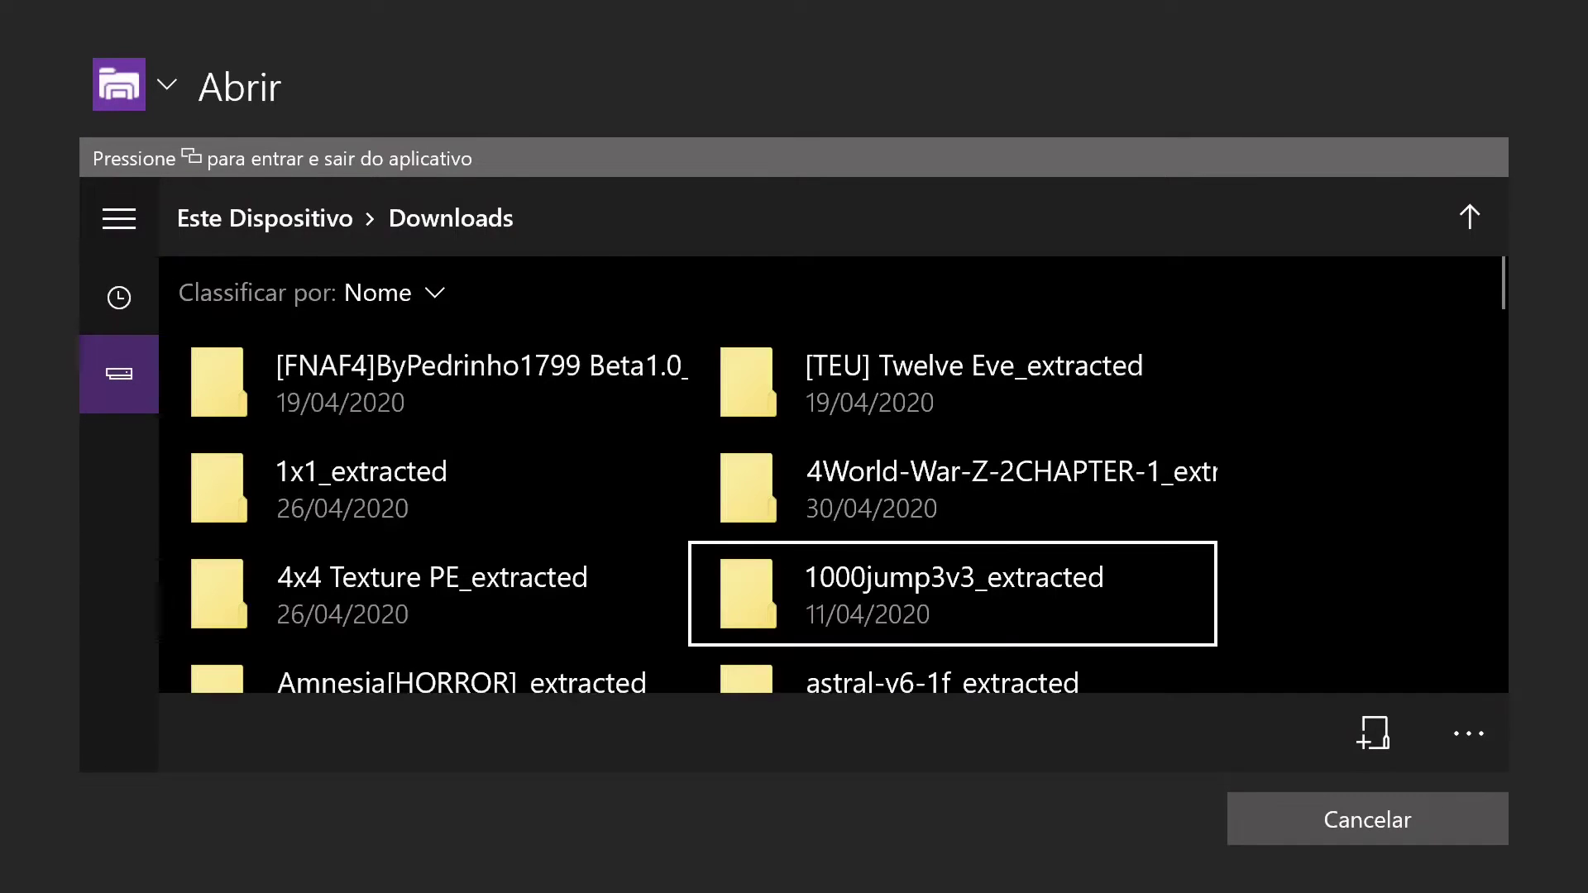
key(Down)
key(Down)
key(Down)
key(Down)
key(Down)
key(Down)
key(Down)
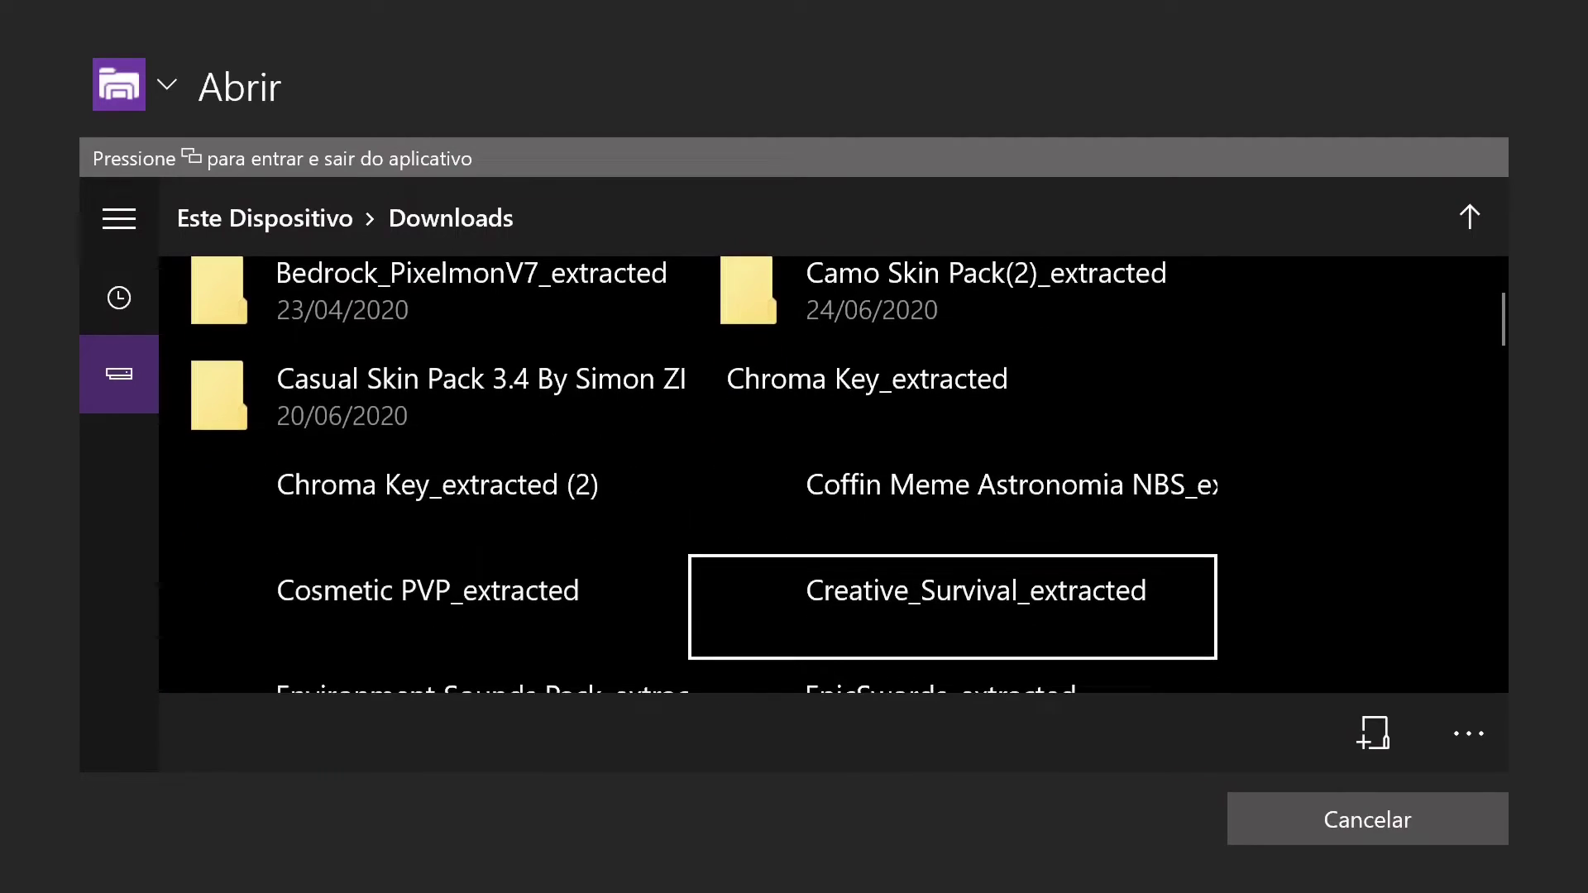
key(Down)
key(Down)
key(Down)
key(Down)
key(Down)
key(Down)
key(Down)
key(Down)
key(Down)
key(Down)
key(Down)
key(Down)
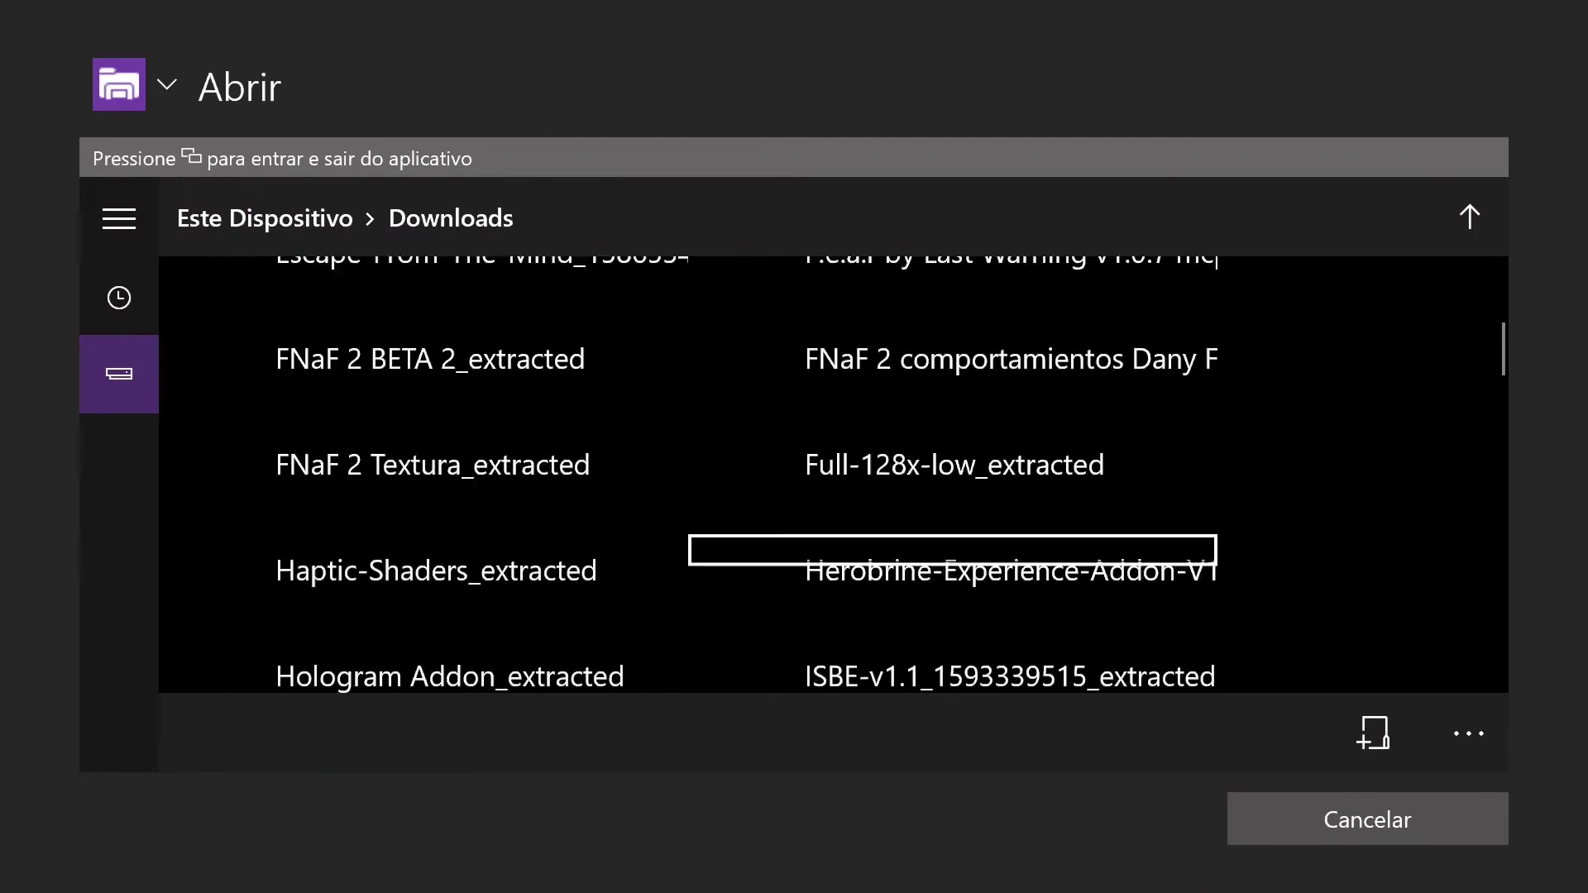
key(Down)
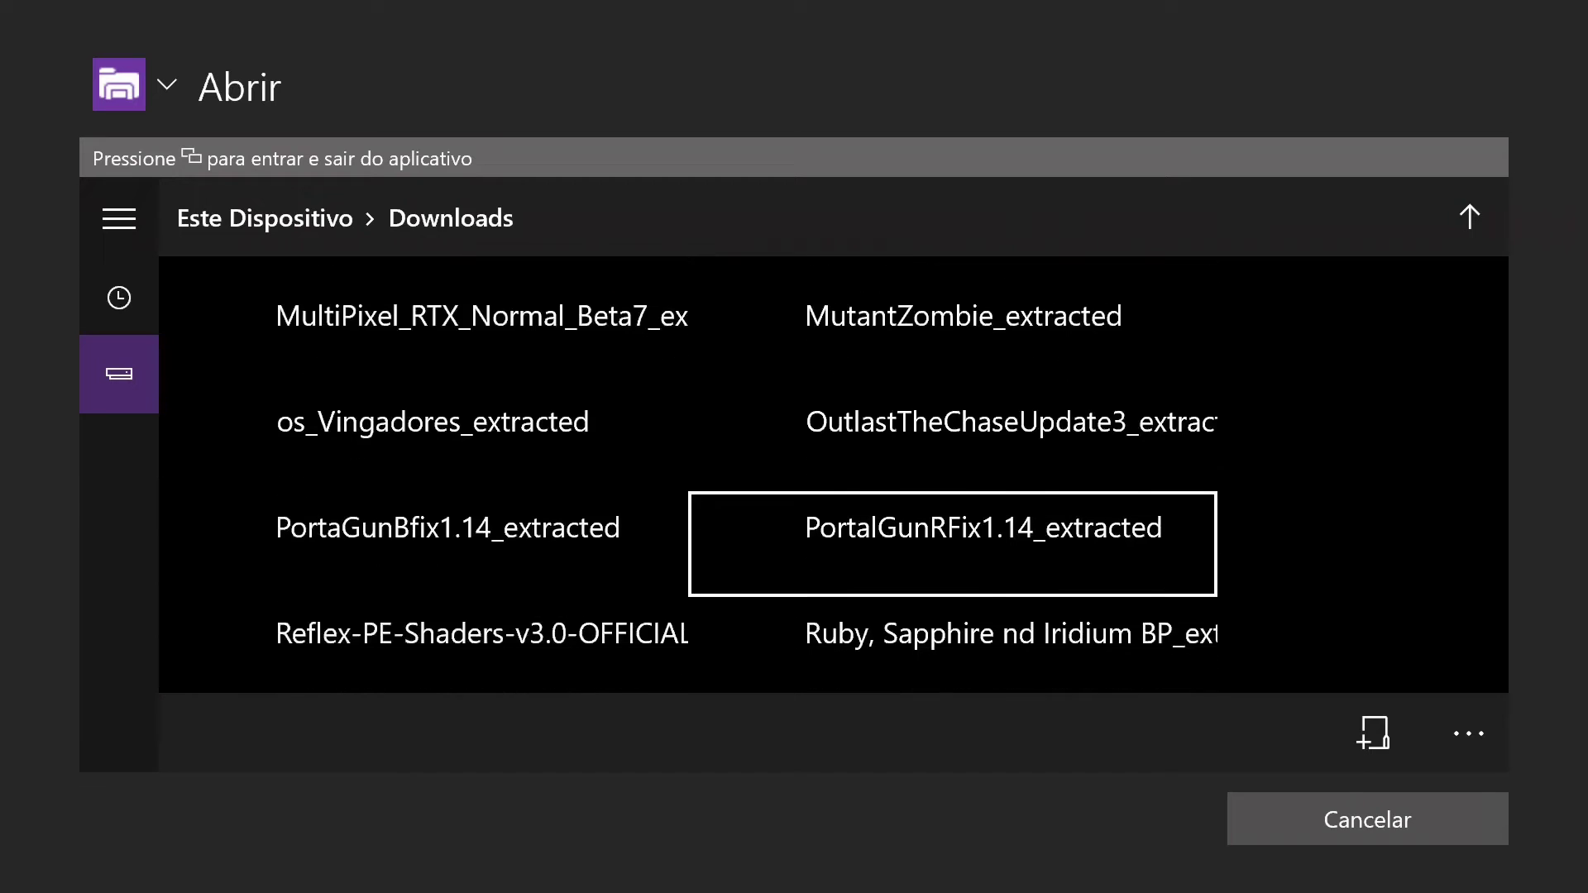
key(Down)
key(Down)
key(Down)
key(Down)
key(Down)
key(Down)
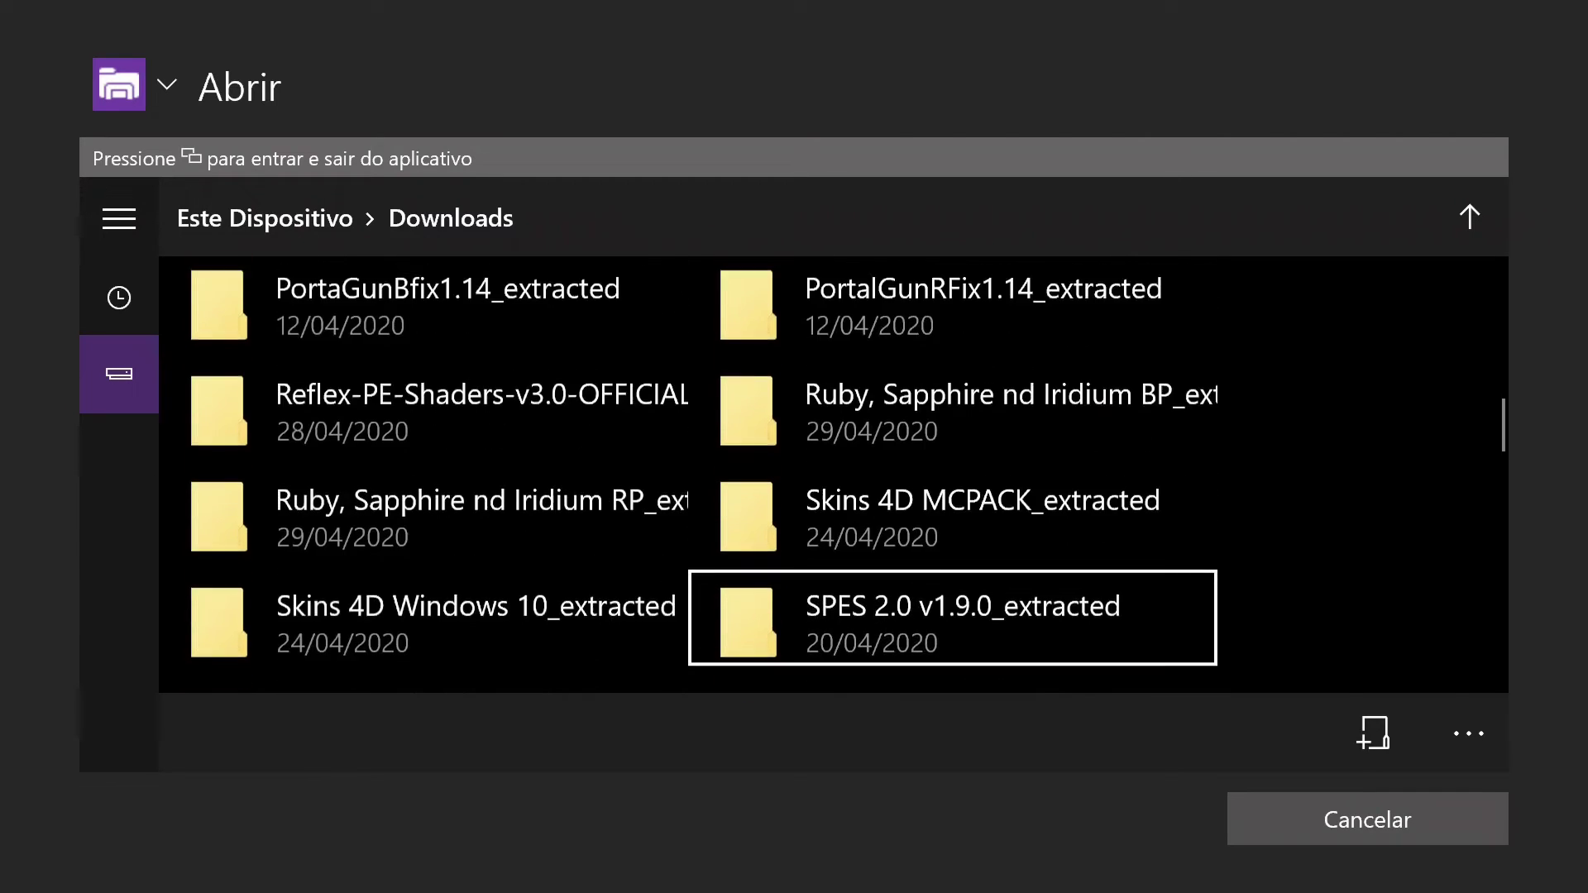
key(Down)
key(Down)
key(Up)
key(Up)
key(Up)
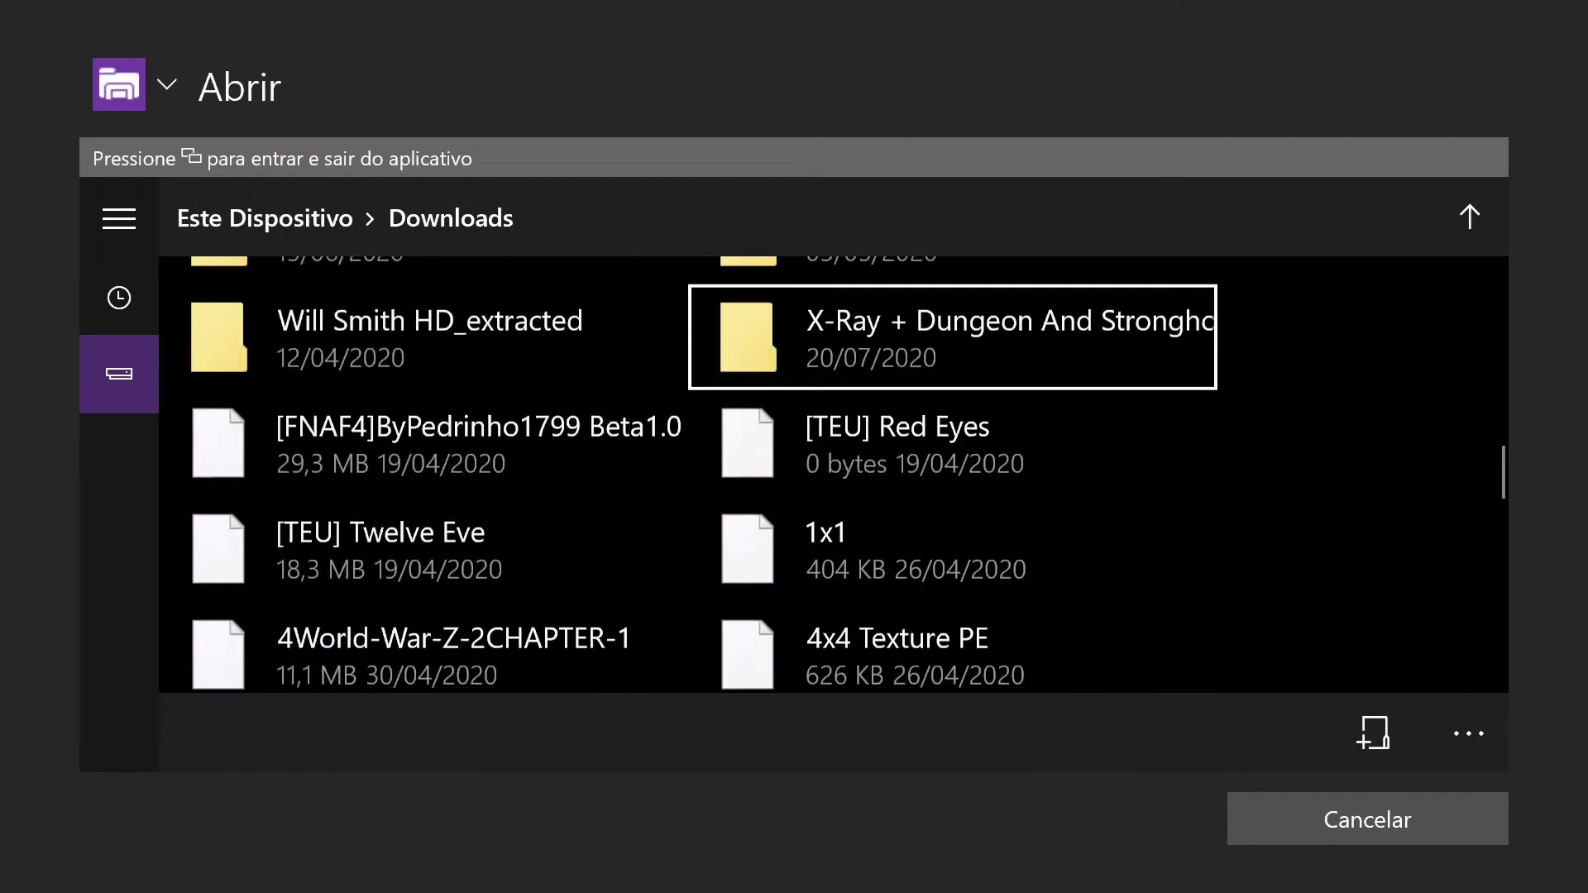
key(Down)
key(Down)
key(Left)
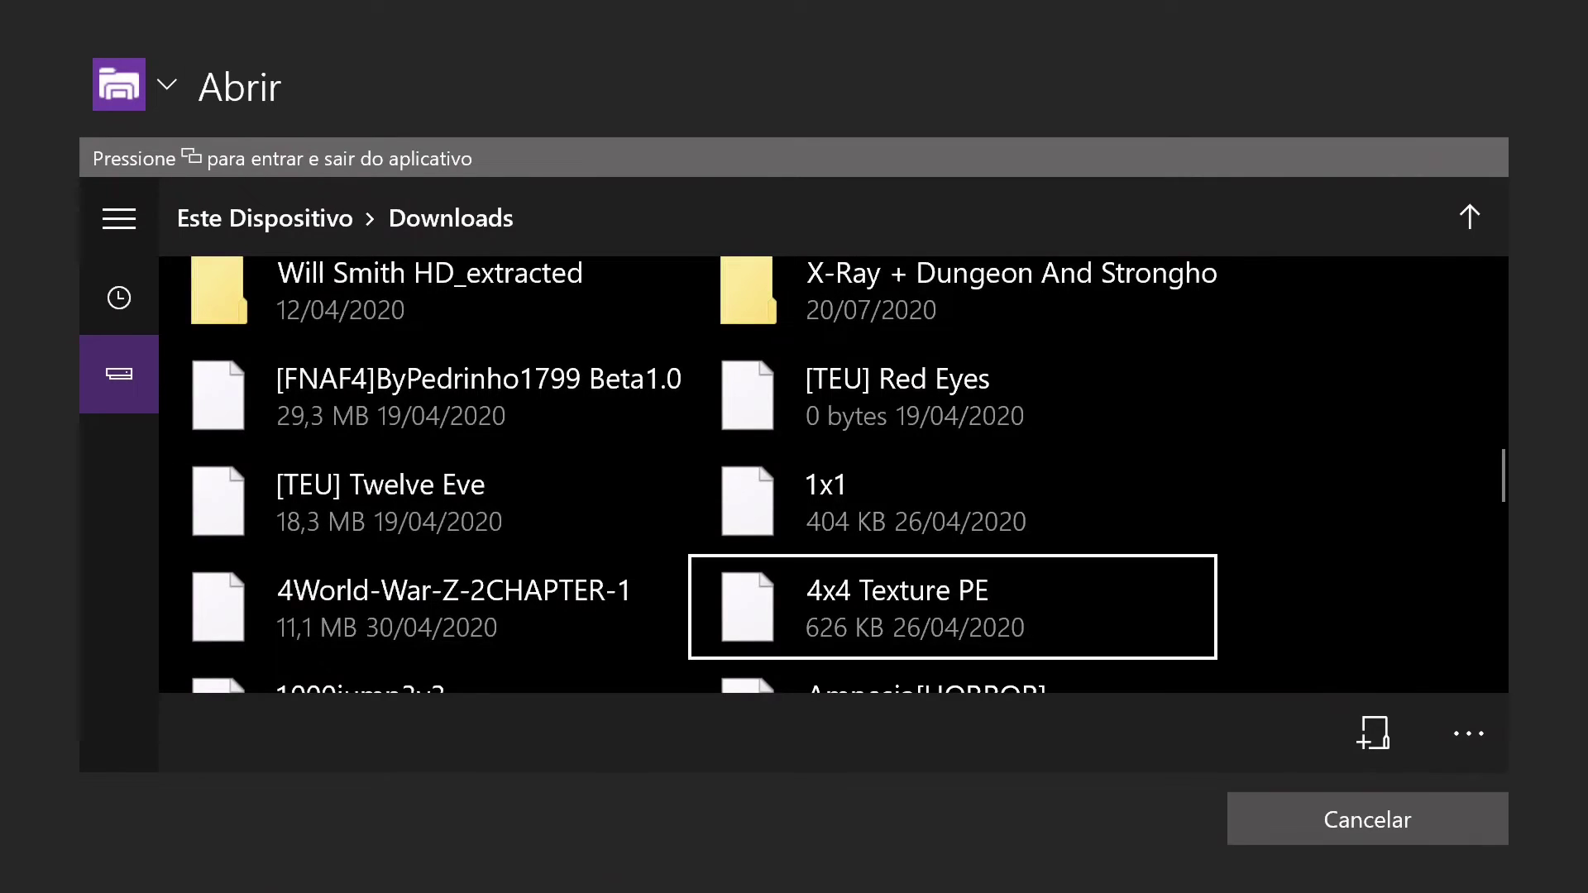
key(Down)
key(Down)
key(Left)
key(Down)
key(Down)
key(Down)
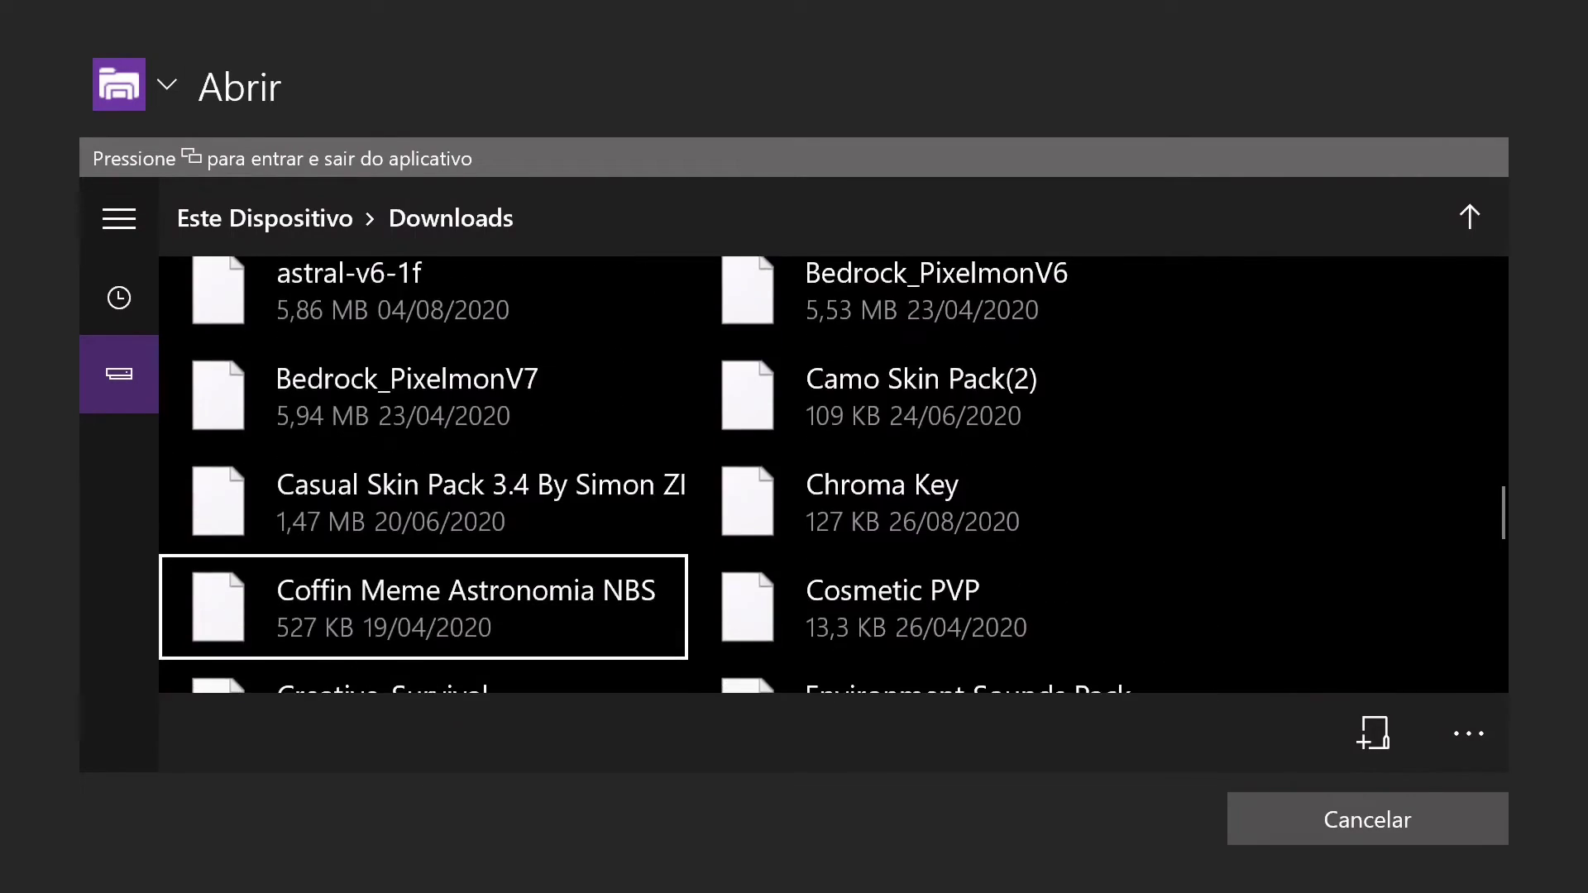
key(Down)
key(Down)
key(Down)
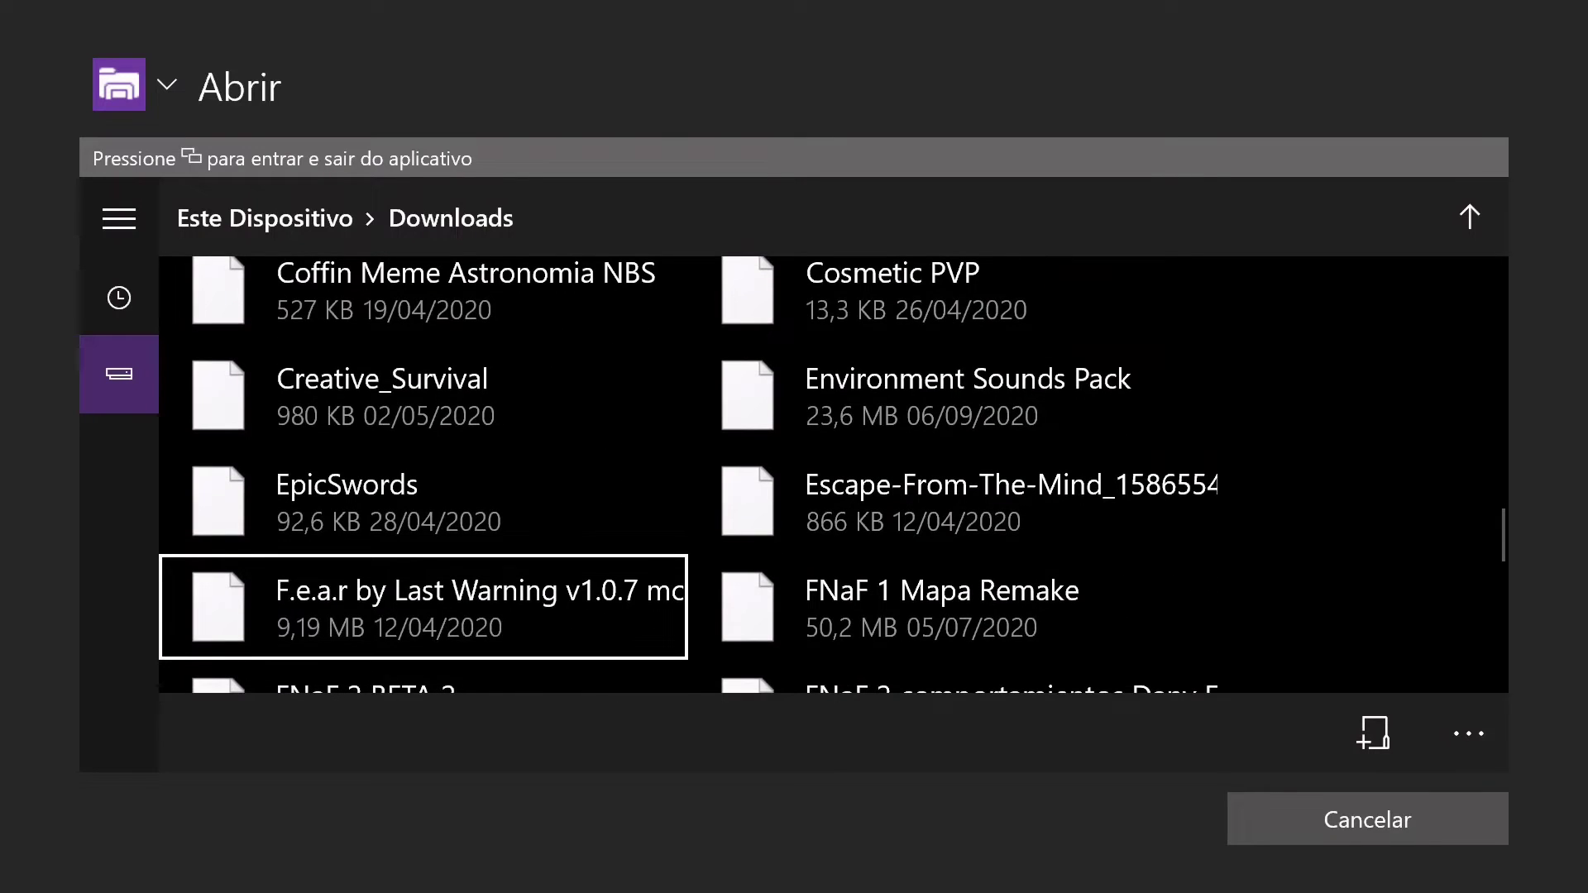
key(Down)
key(Down)
key(Down)
key(Down)
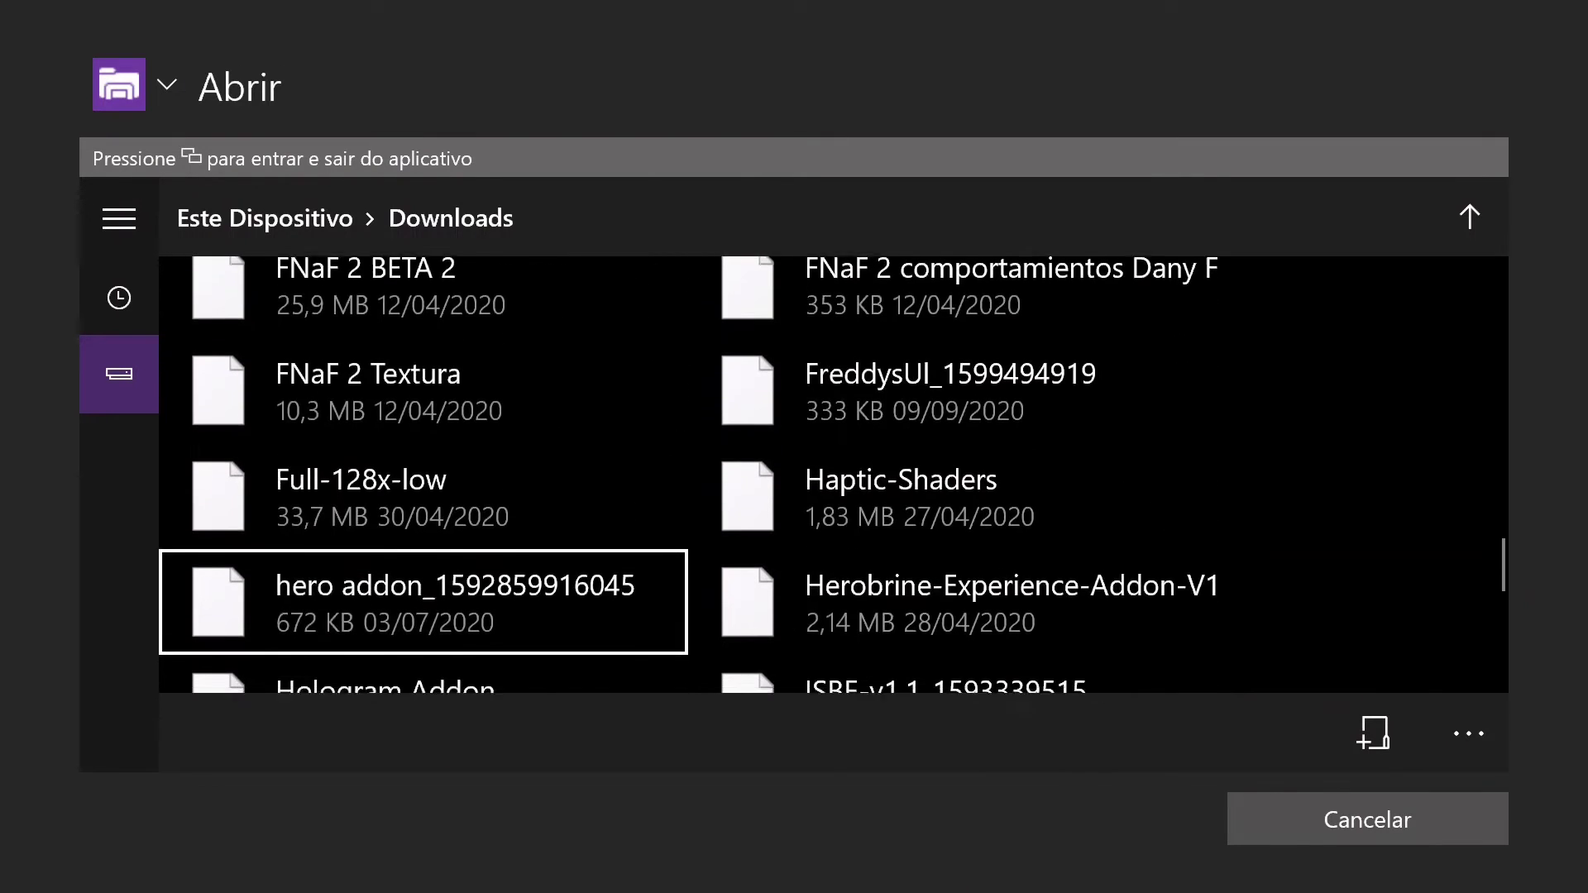
key(Down)
key(Down)
key(Down)
key(Down)
key(Down)
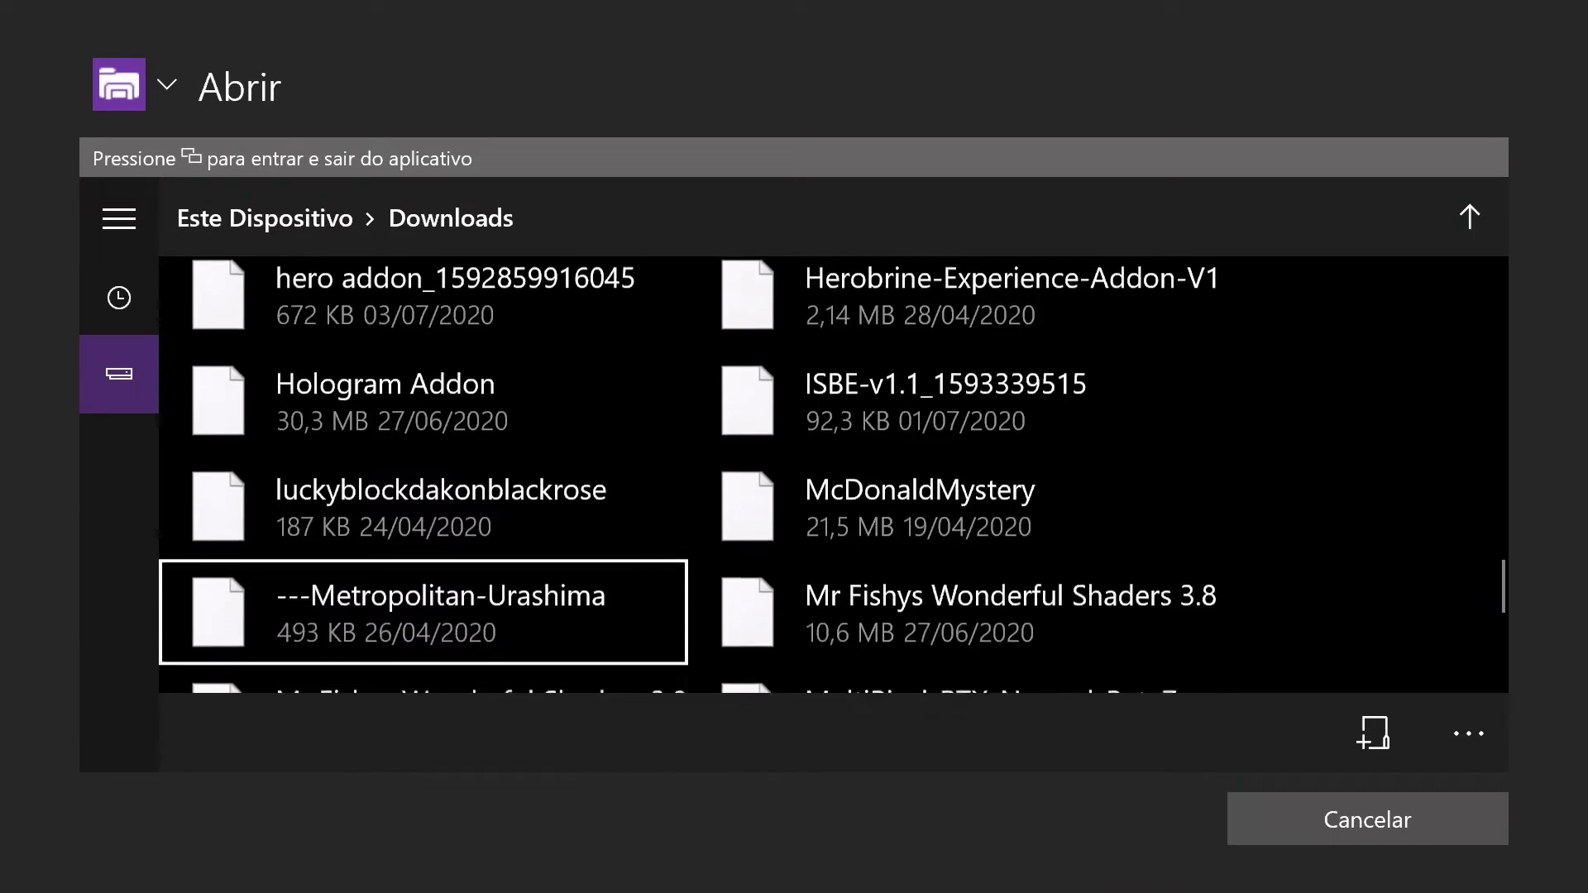
key(Down)
key(Down)
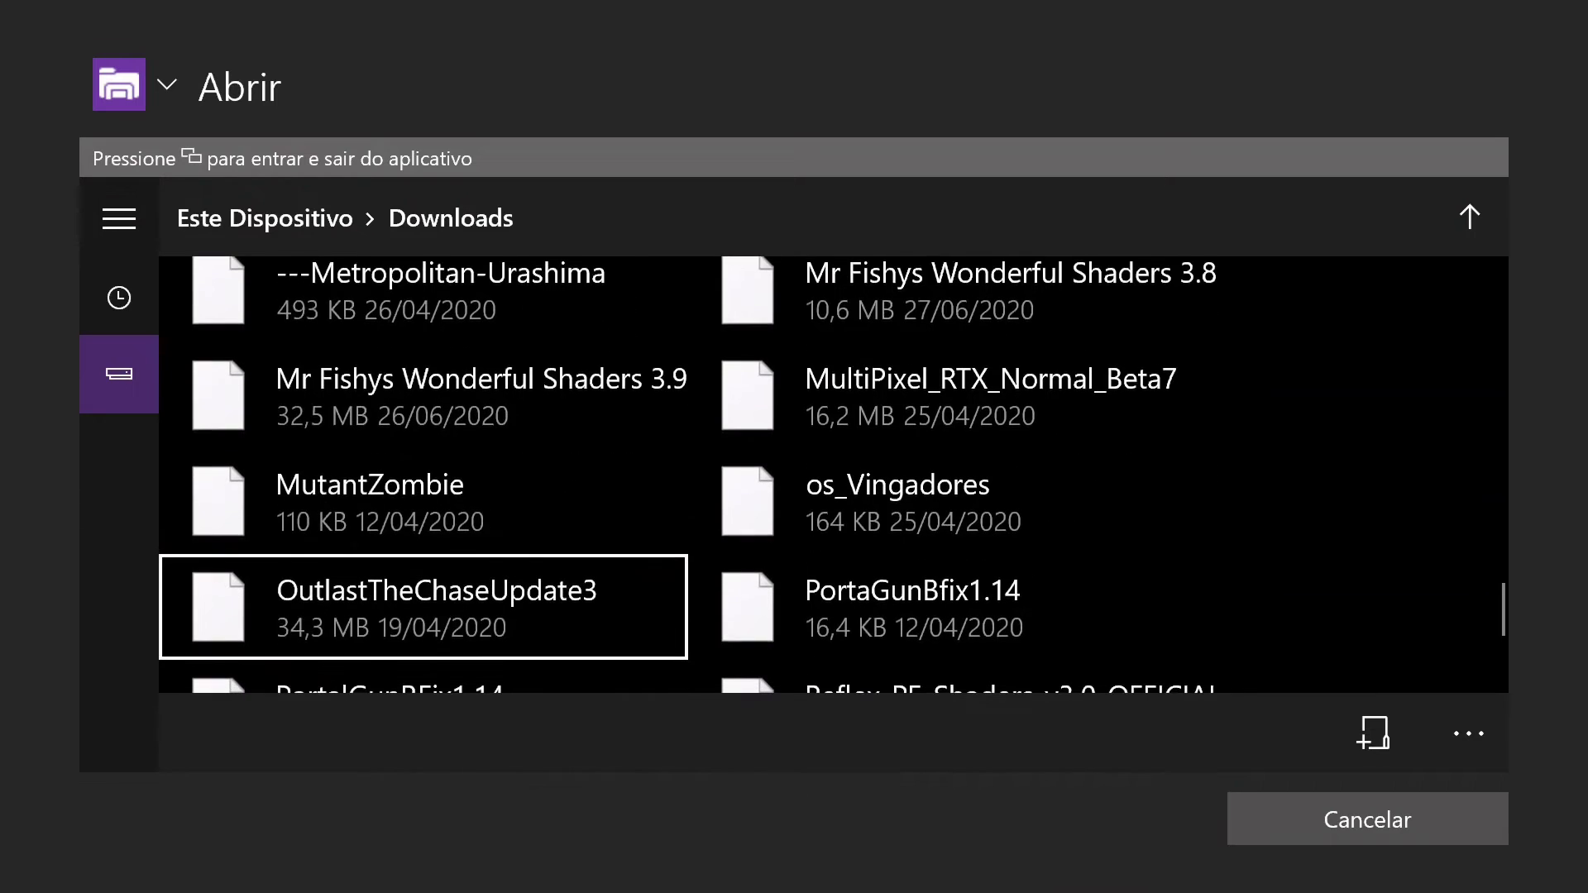
key(Down)
key(Down)
key(Down)
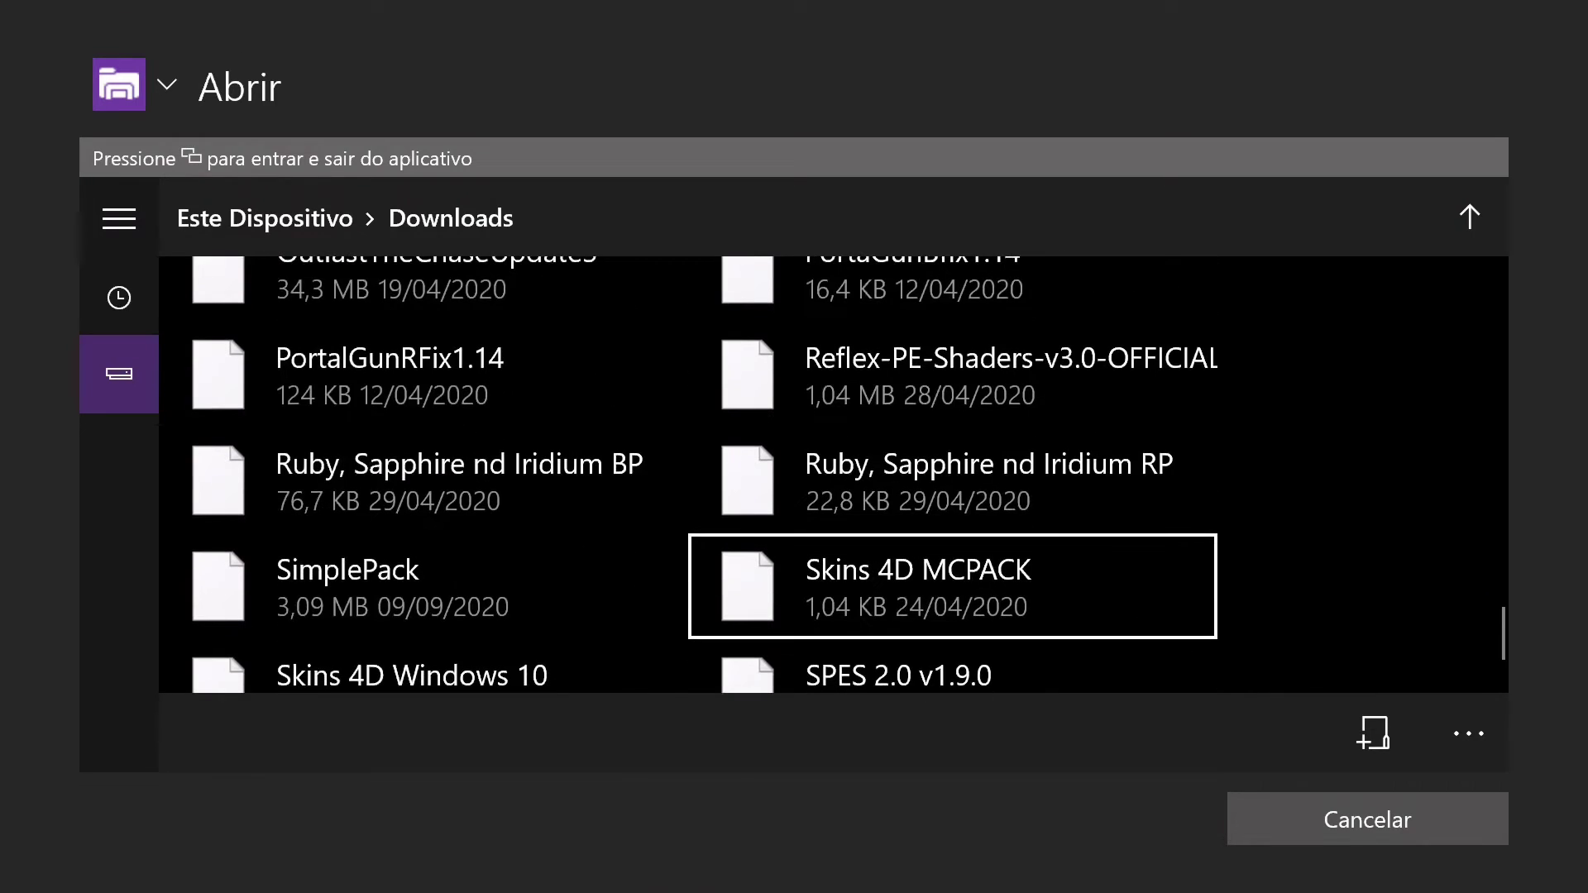
key(Left)
key(Down)
key(Up)
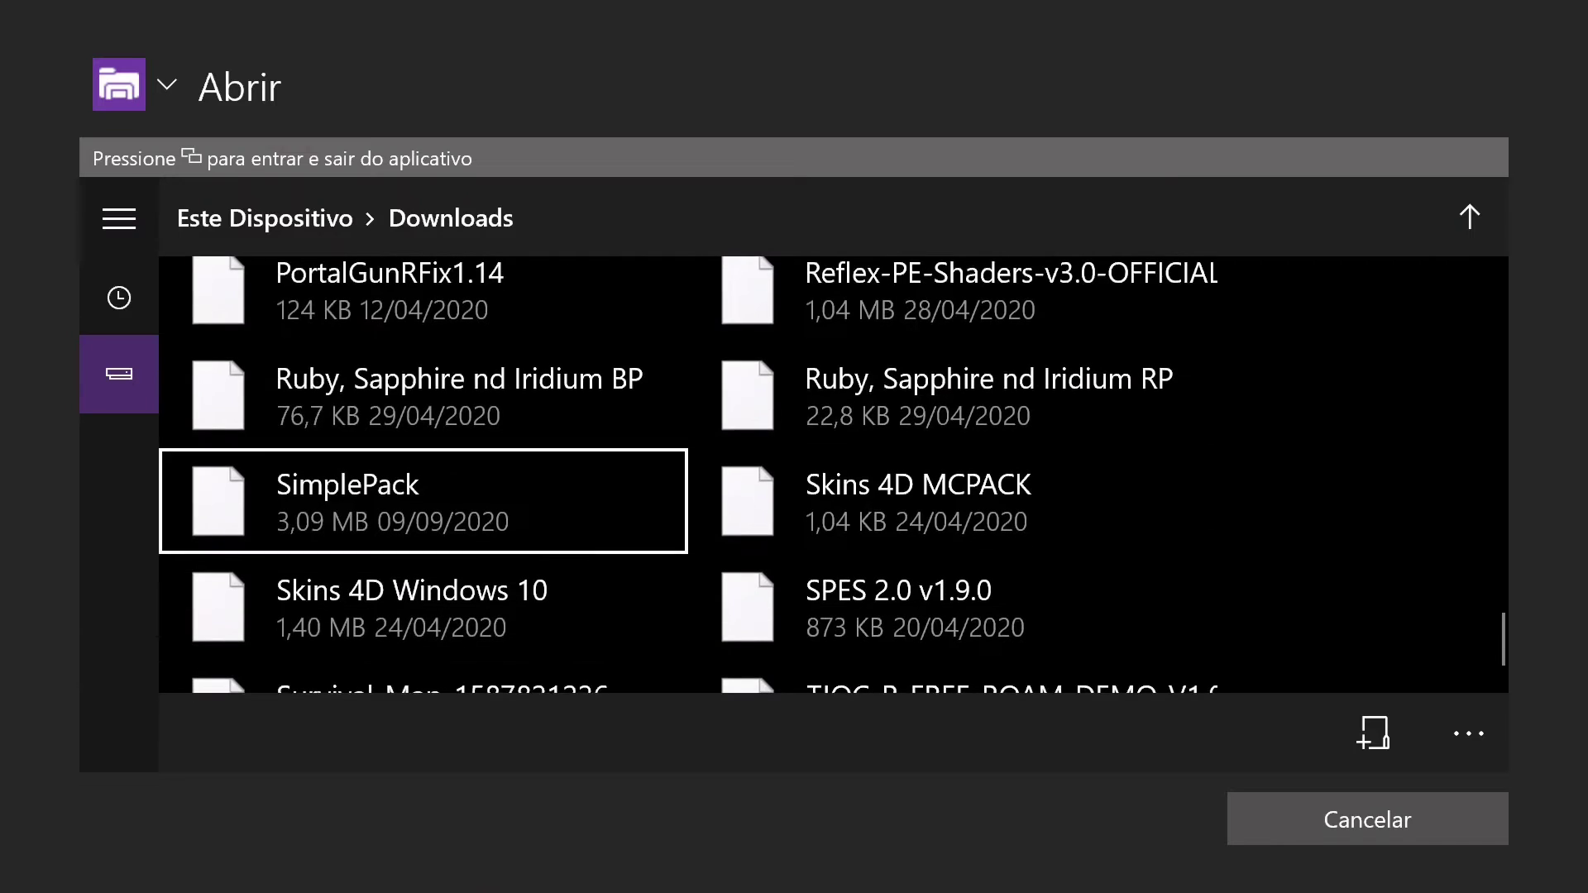
key(Return)
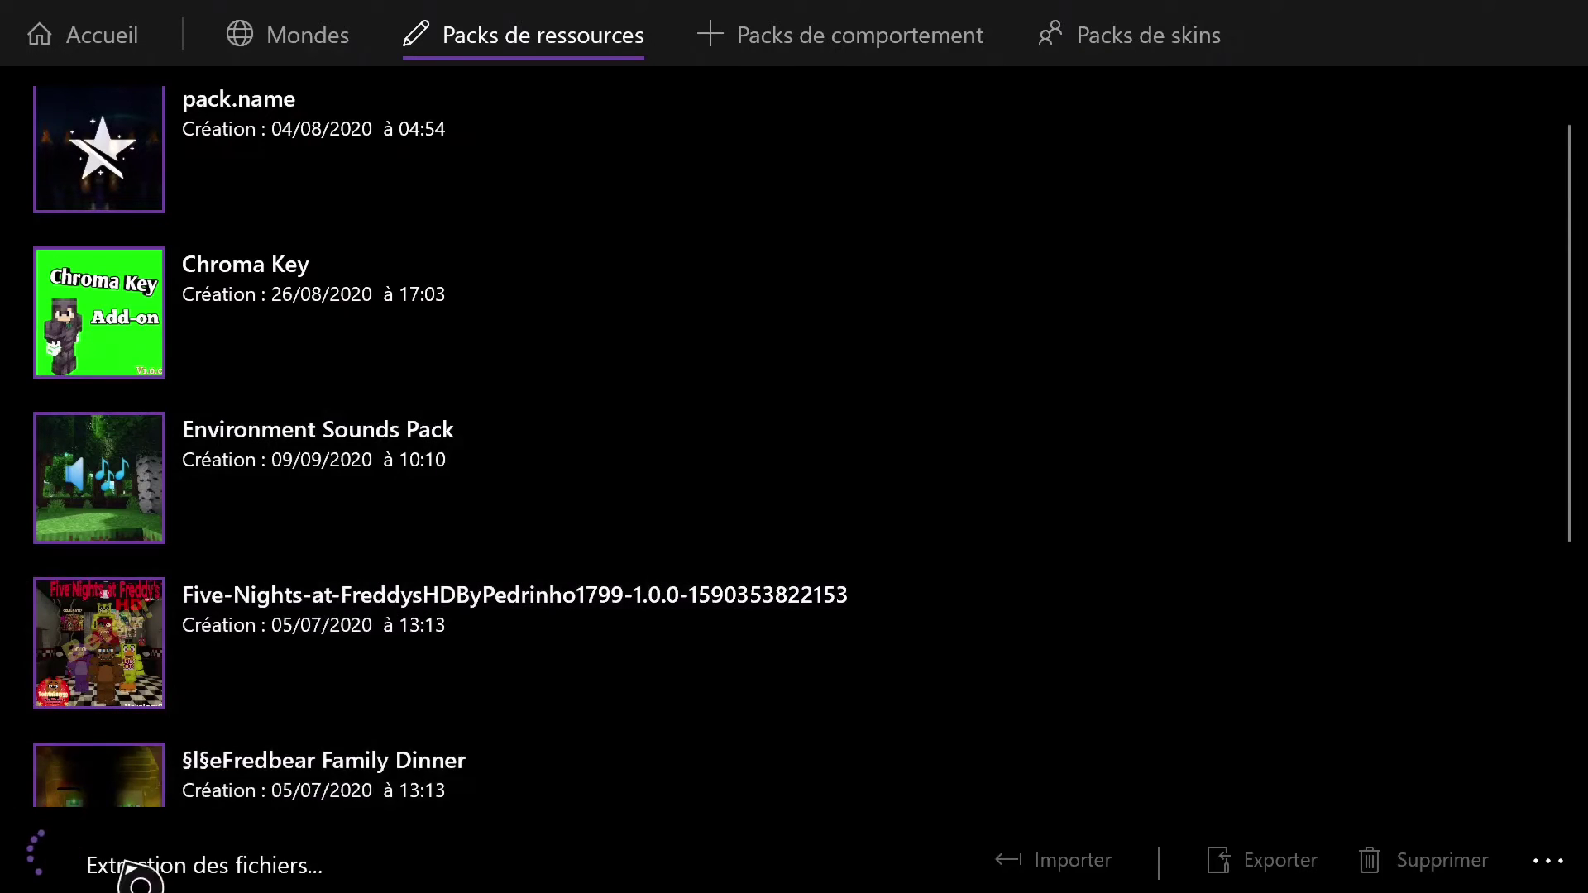
- Keep the source file after the import and select Simple Pack in the resource packs list
scroll(485, 449, down, 5)
scroll(486, 434, up, 6)
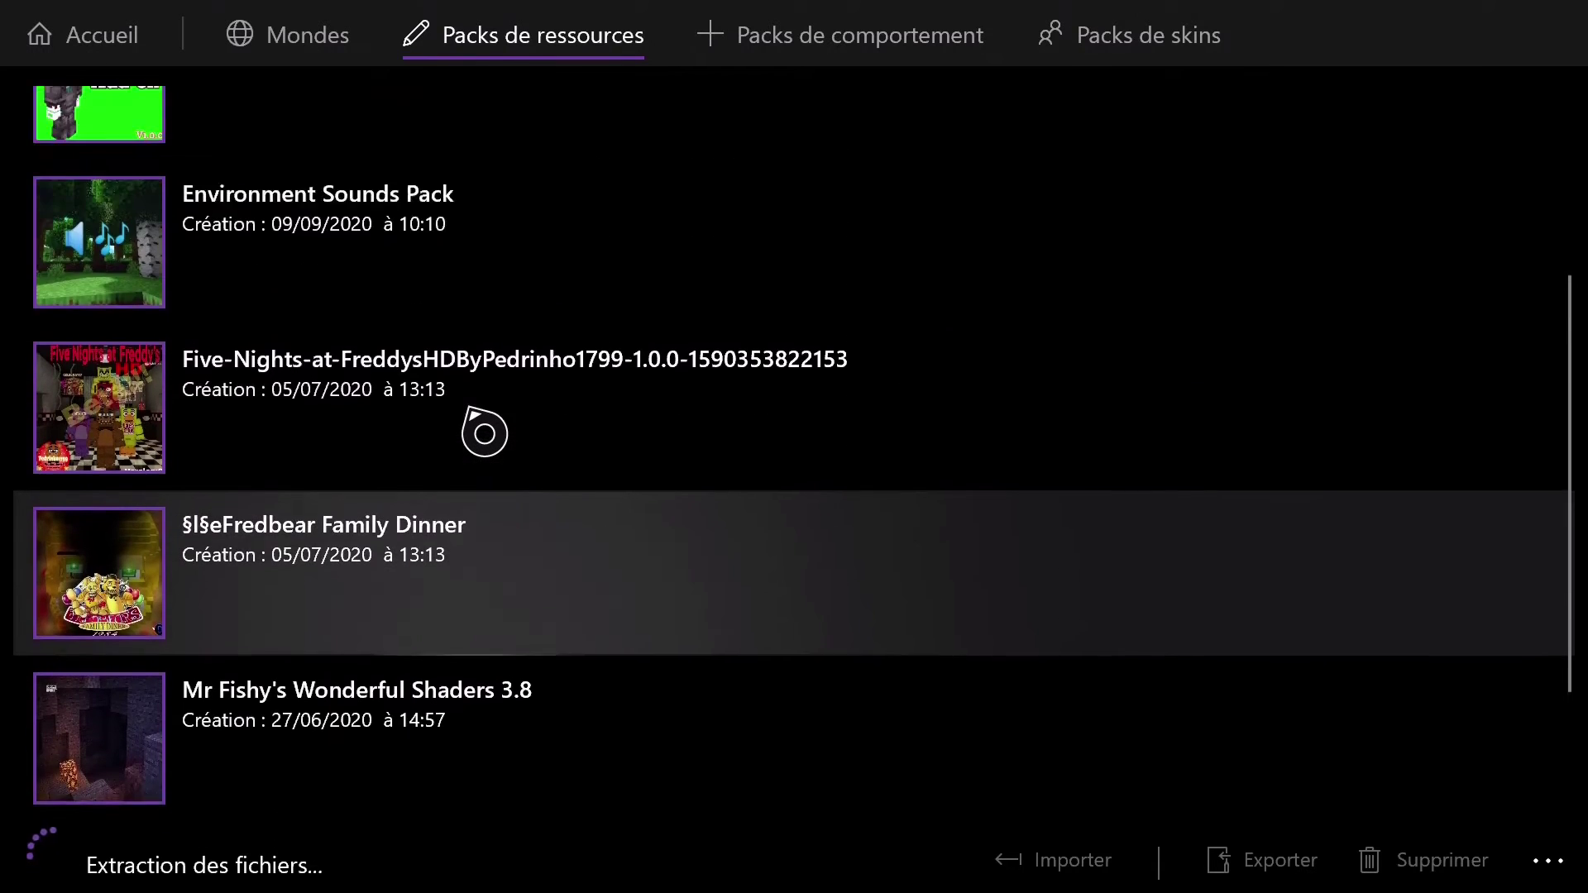
scroll(486, 434, down, 1)
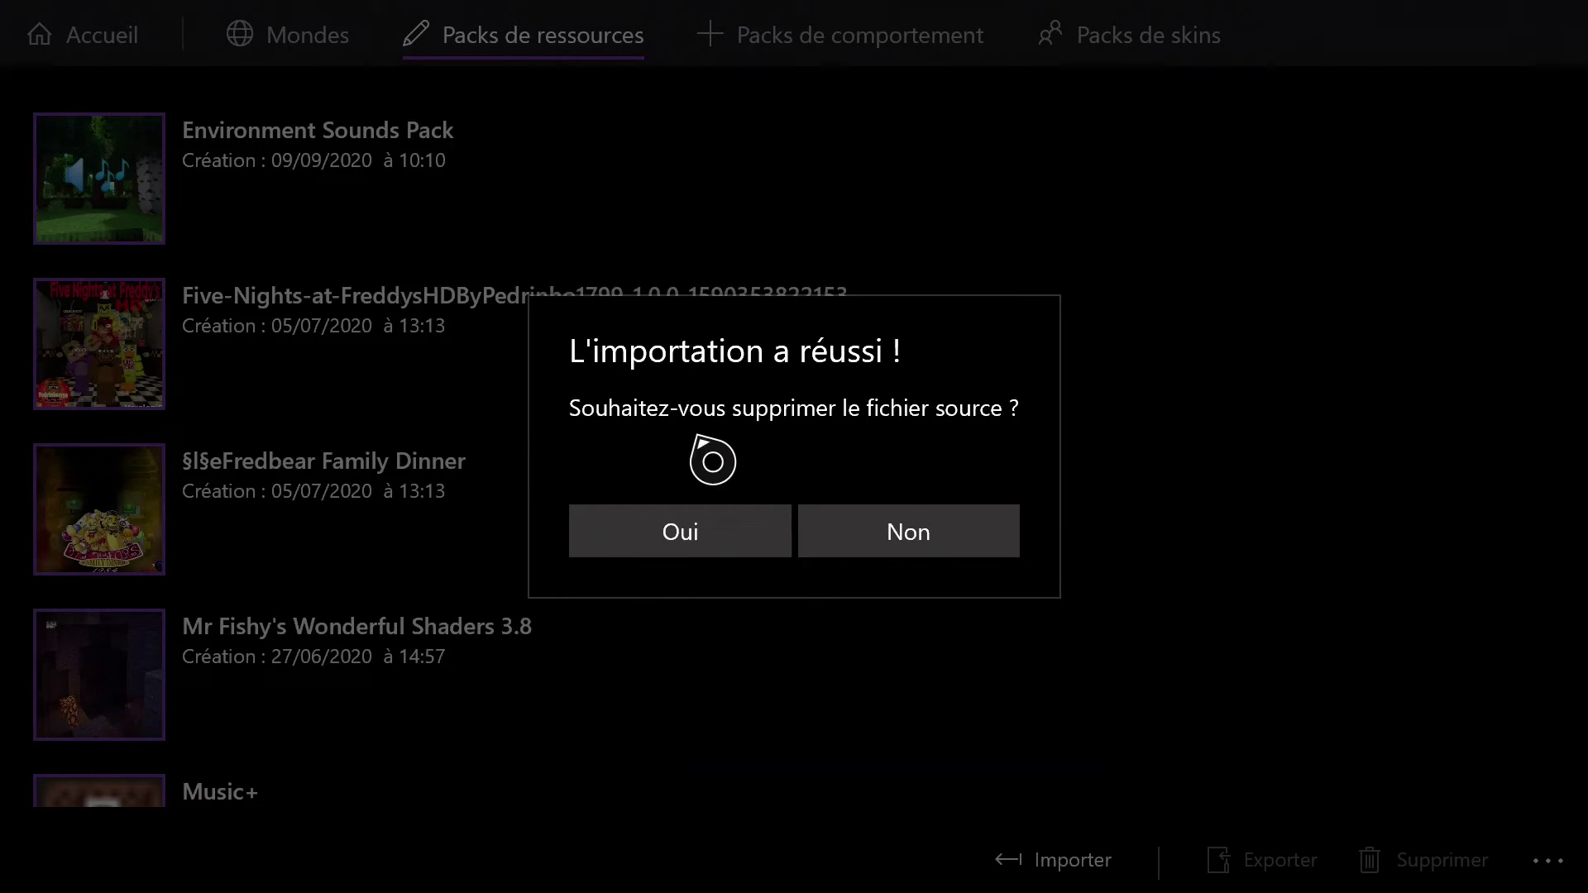
click(887, 529)
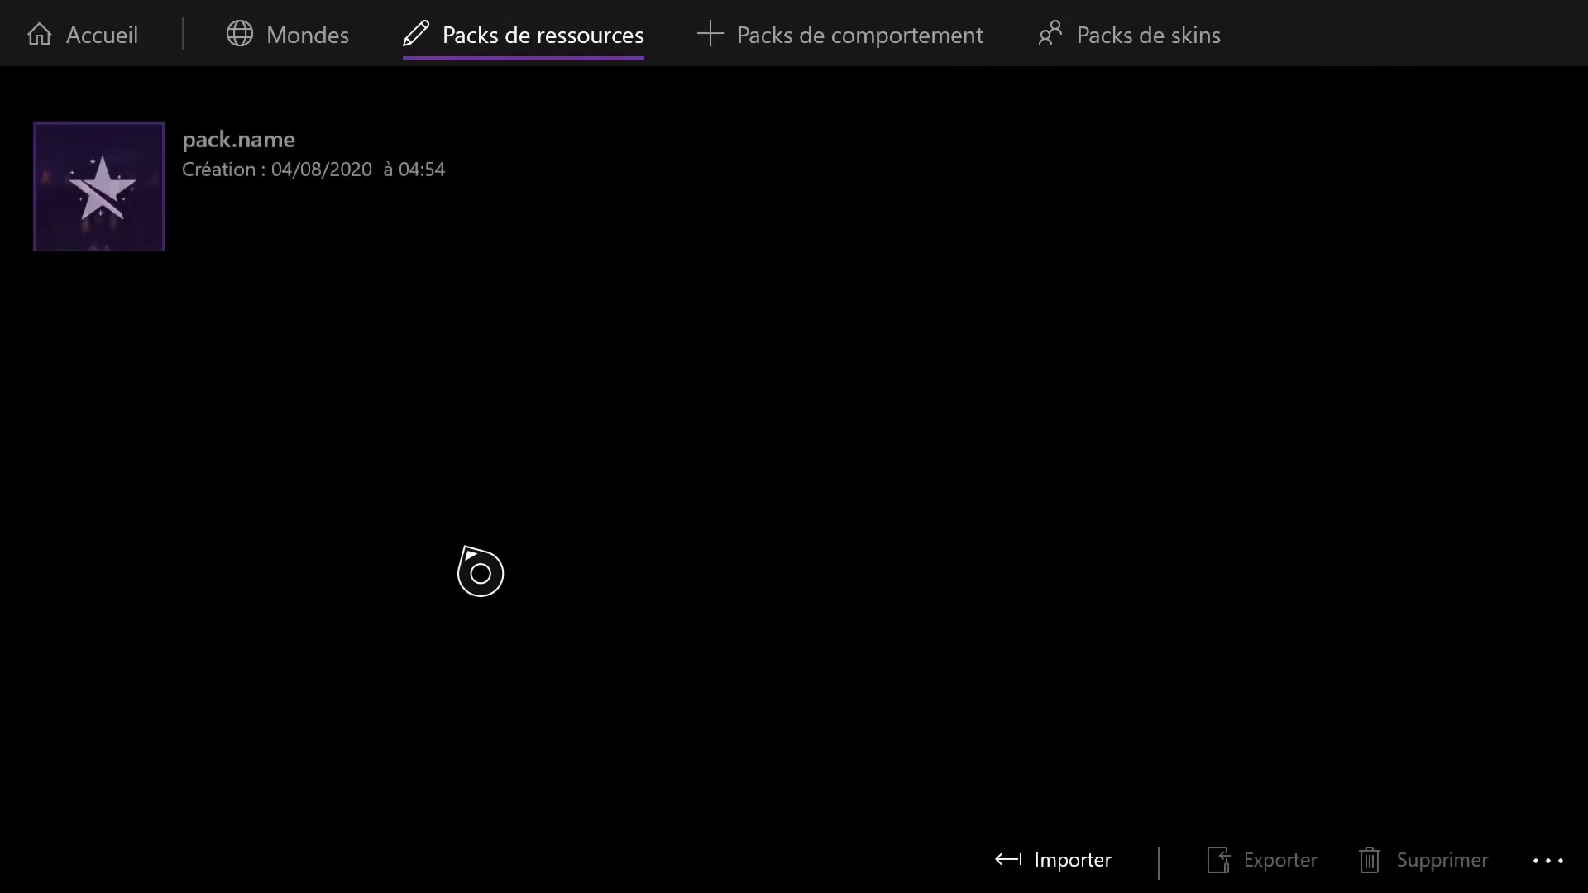
scroll(472, 479, down, 4)
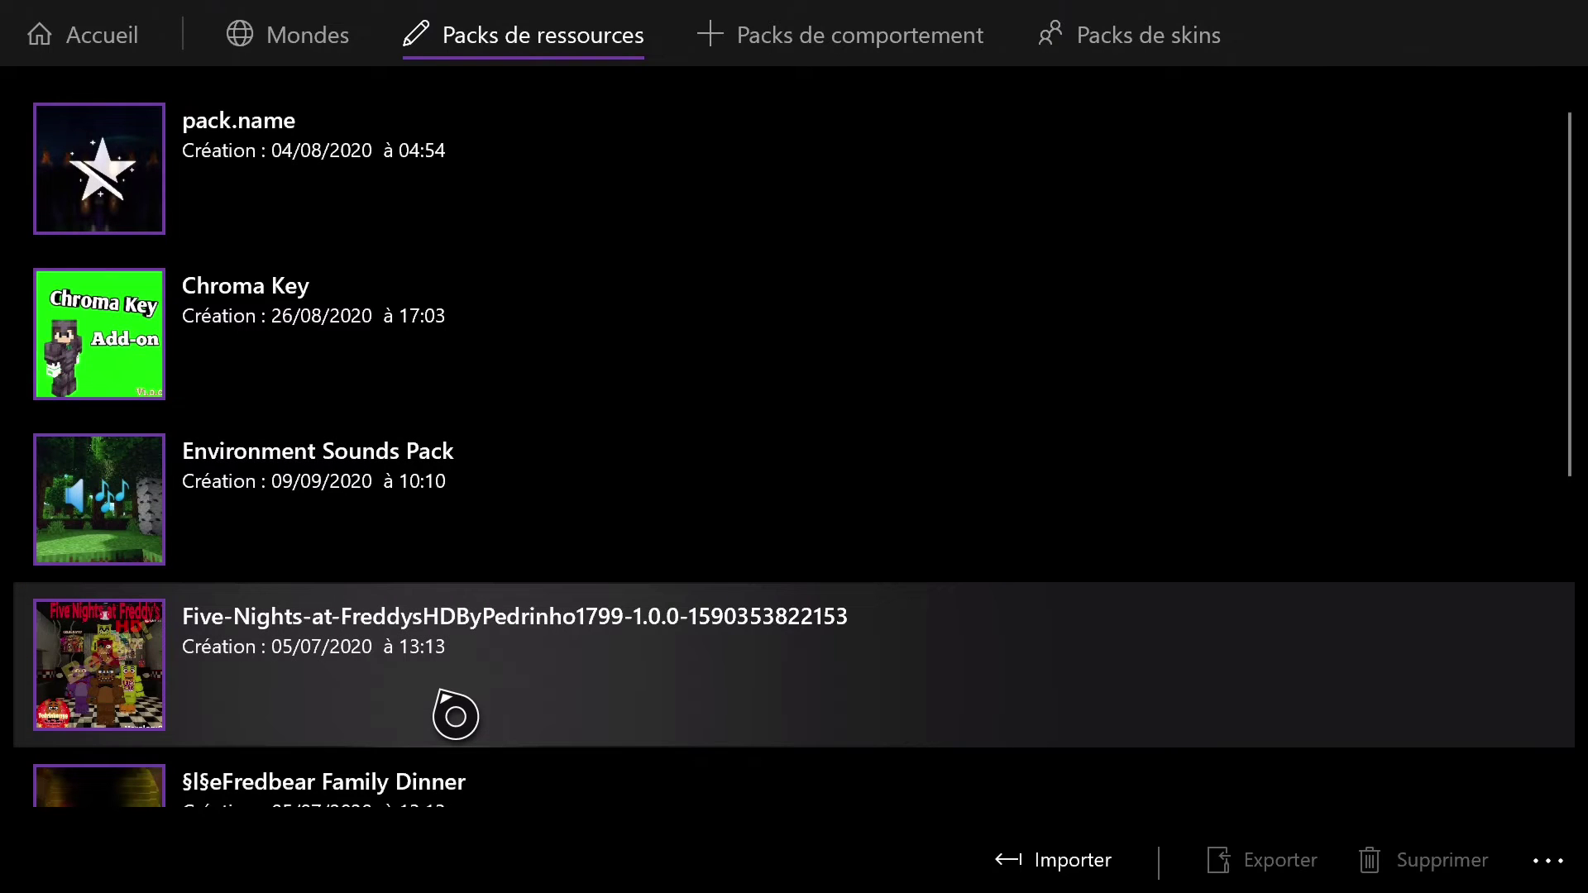
scroll(456, 713, down, 5)
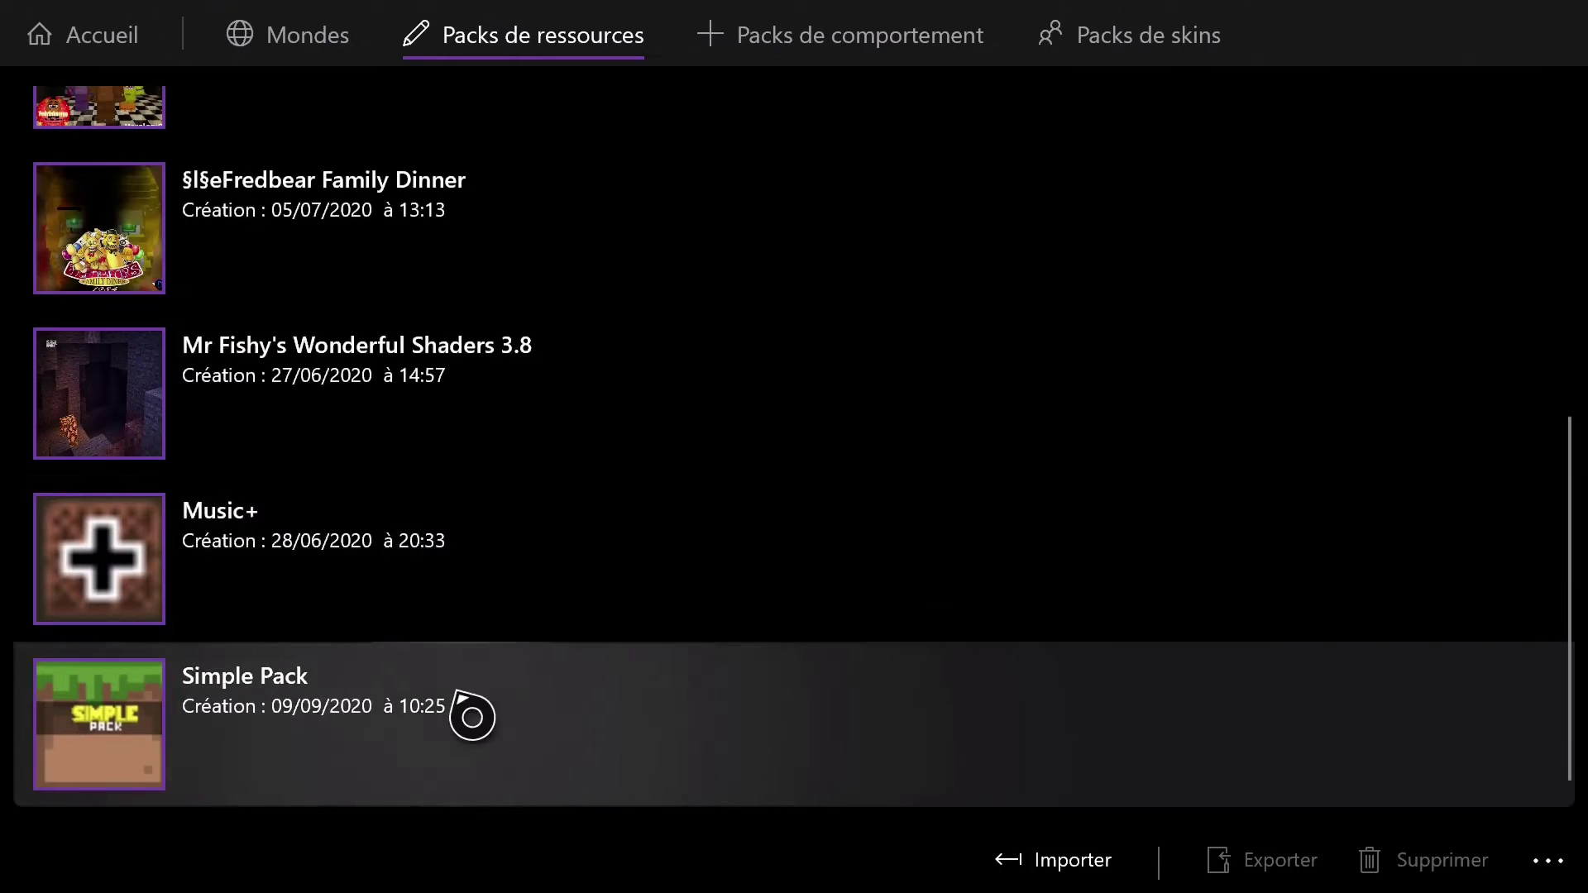
click(424, 749)
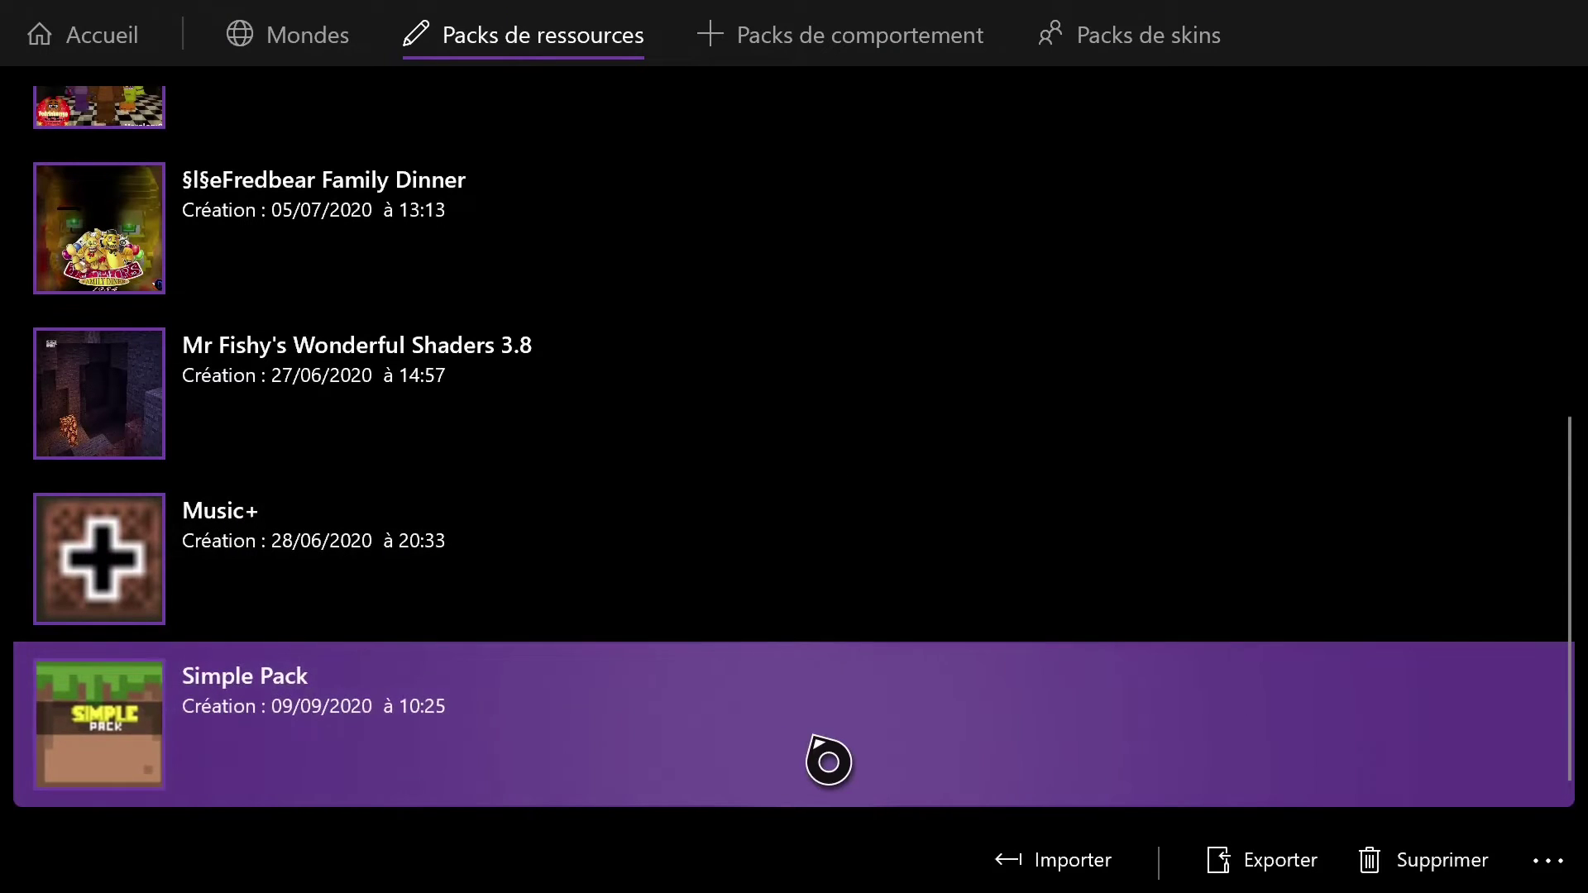
- Switch to Minecraft by launching it from the console's installed games and apps
key(super)
key(Down)
key(Down)
key(Up)
key(Up)
key(Return)
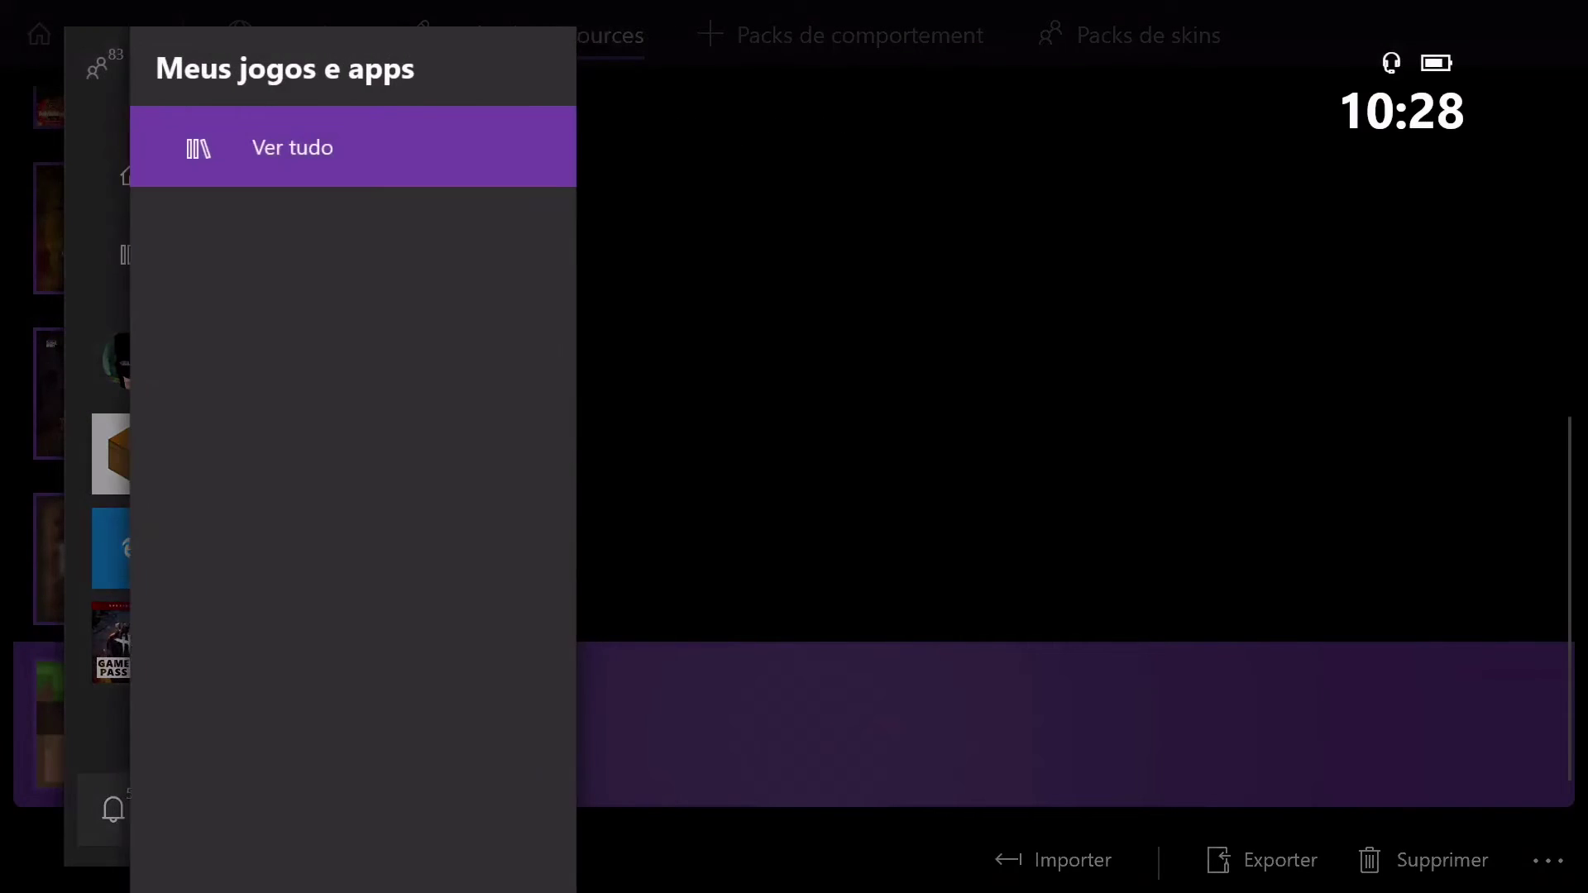
key(Down)
key(Down)
key(Down)
key(Down)
key(Down)
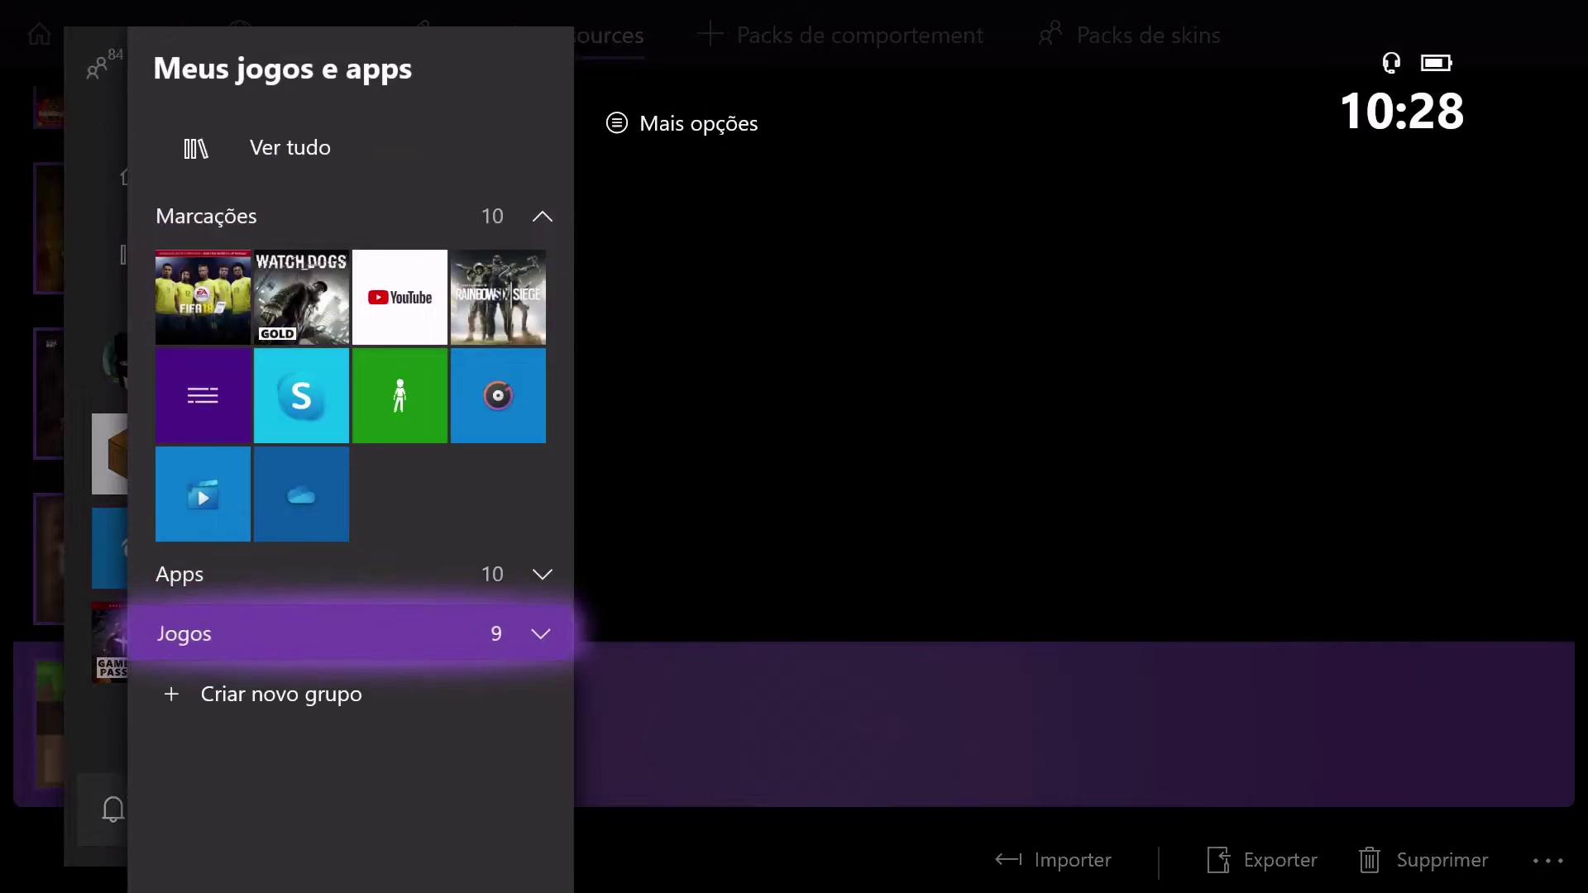
key(Return)
key(Up)
key(Up)
key(Up)
key(Up)
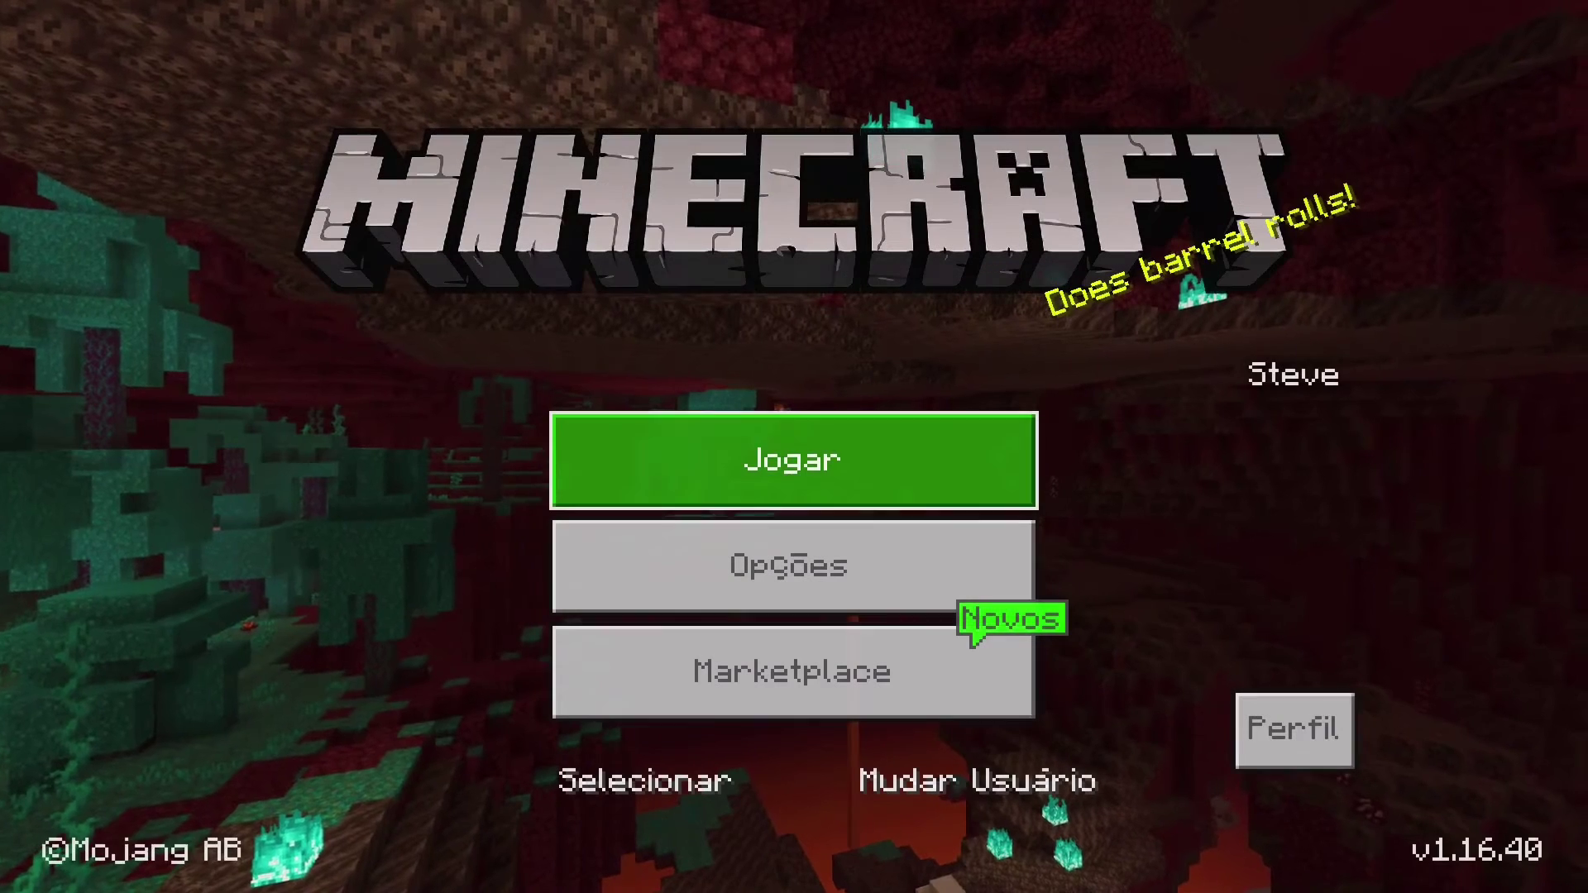
- Change the Minecraft user, signing in with the first profile in the list
key(Right)
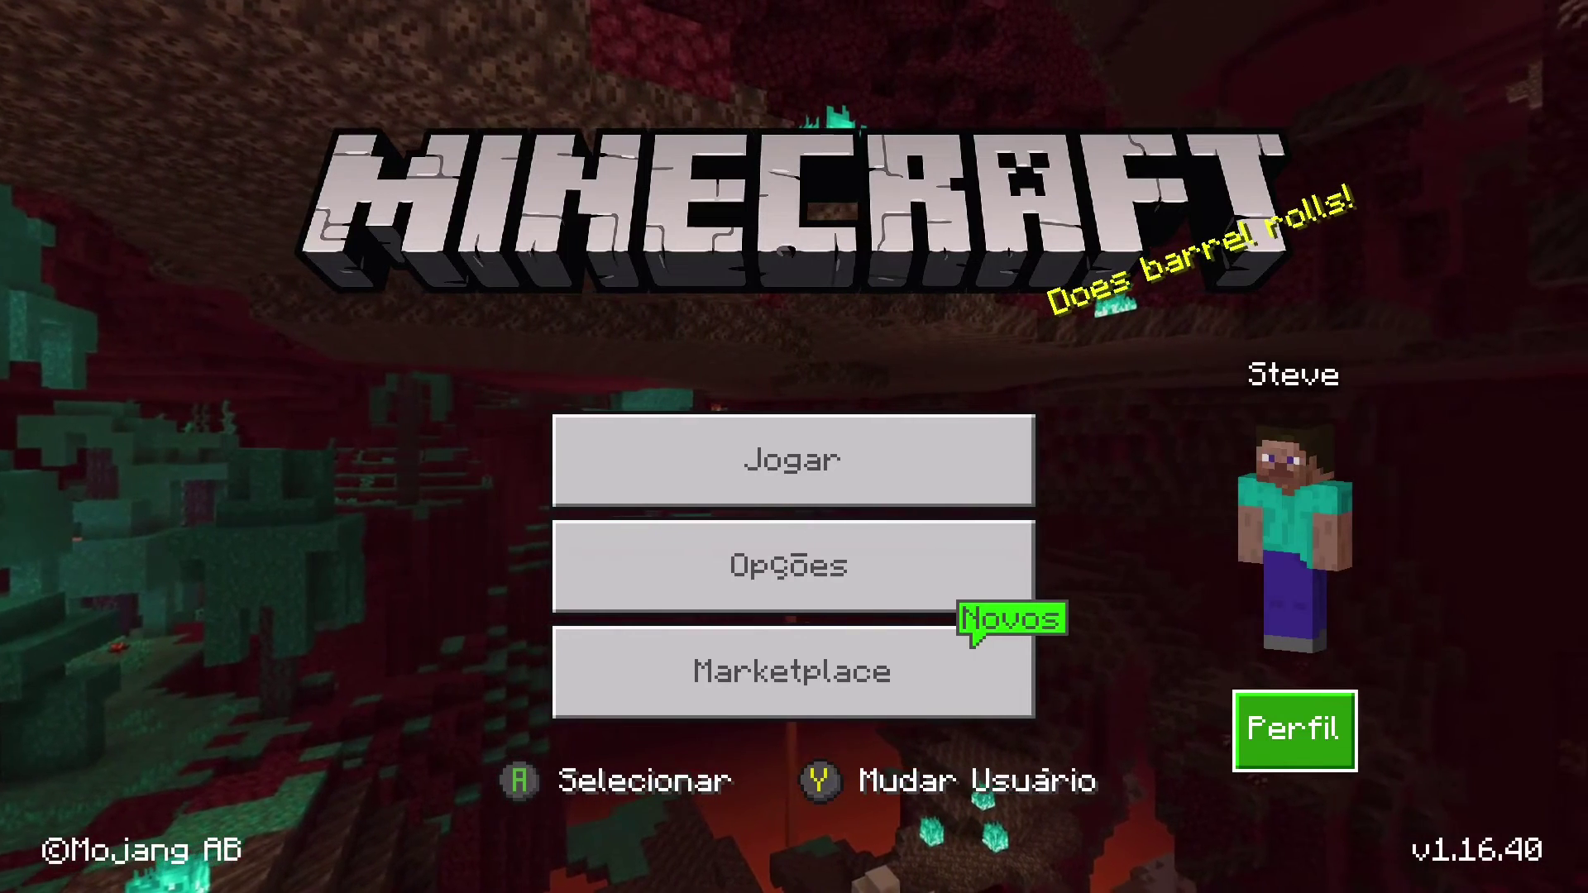
key(y)
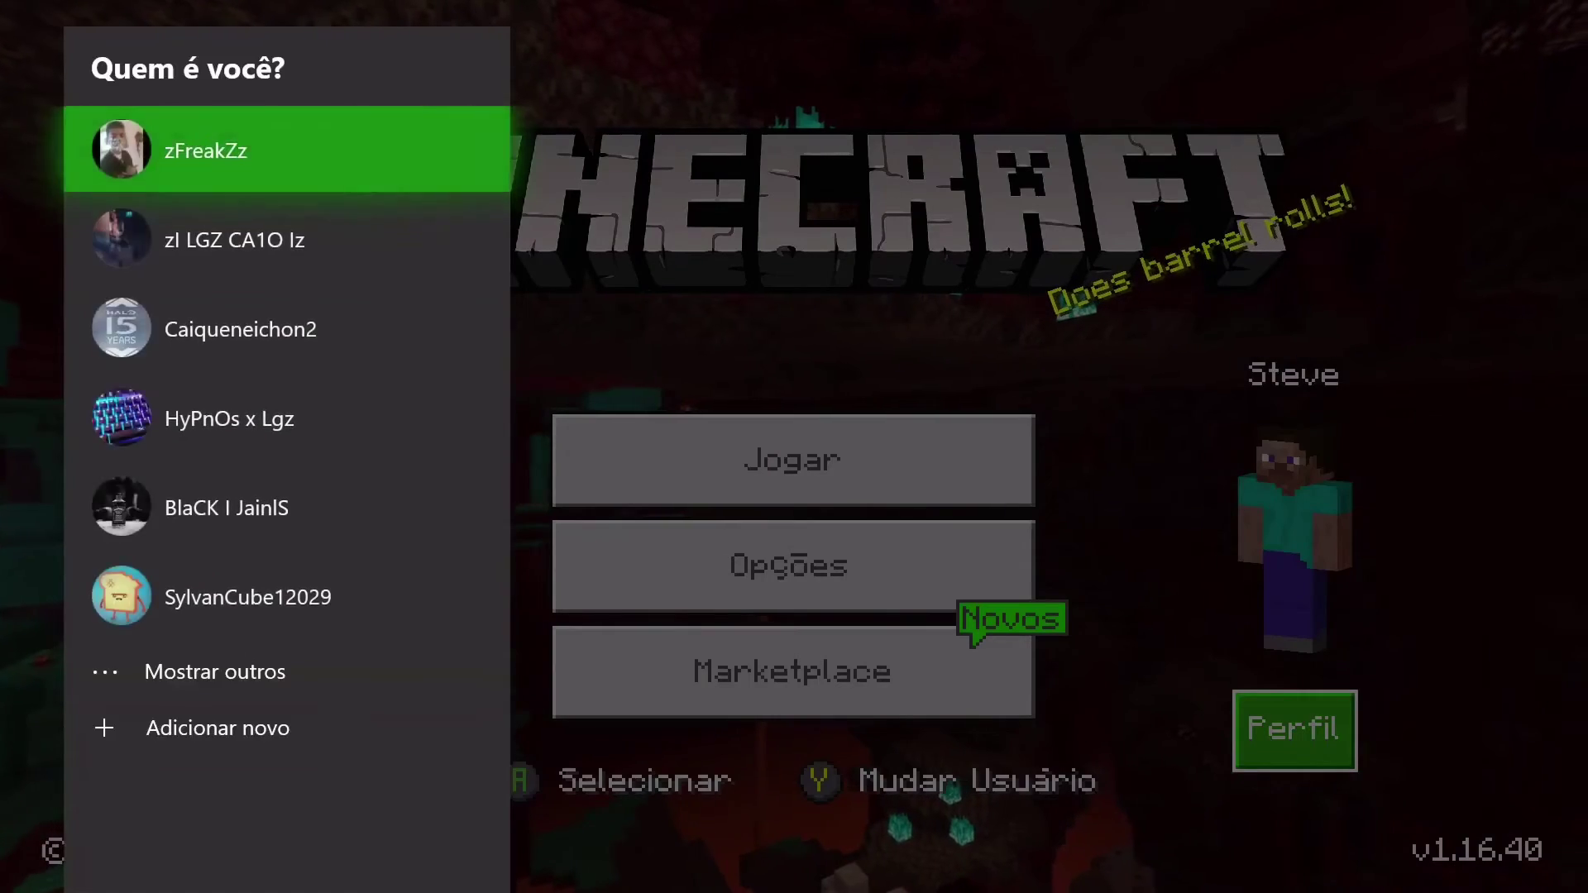
key(Return)
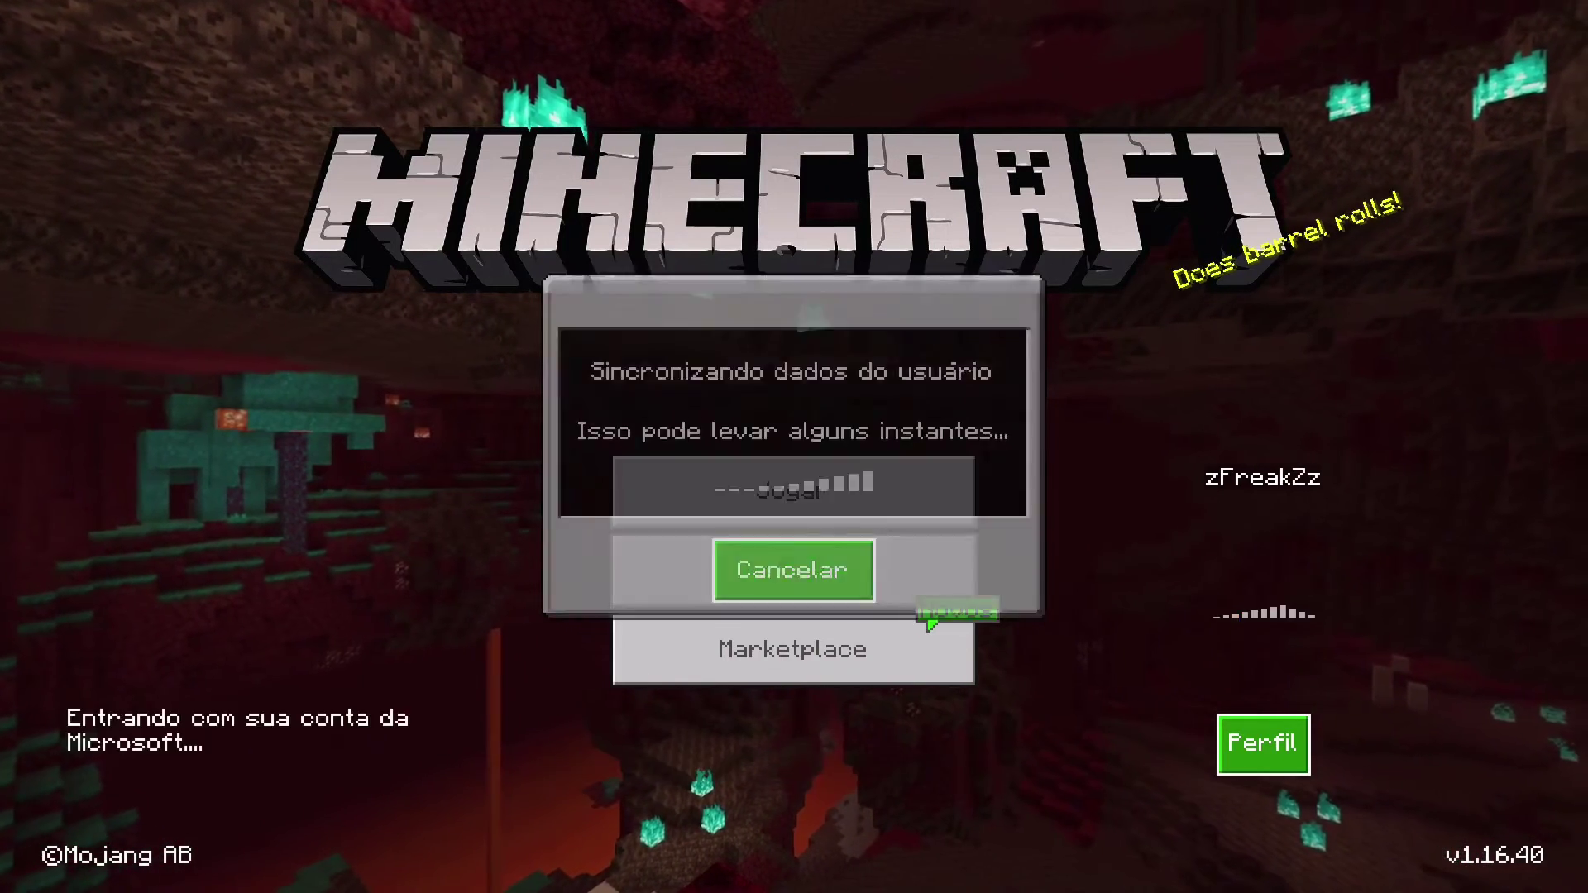
key(Left)
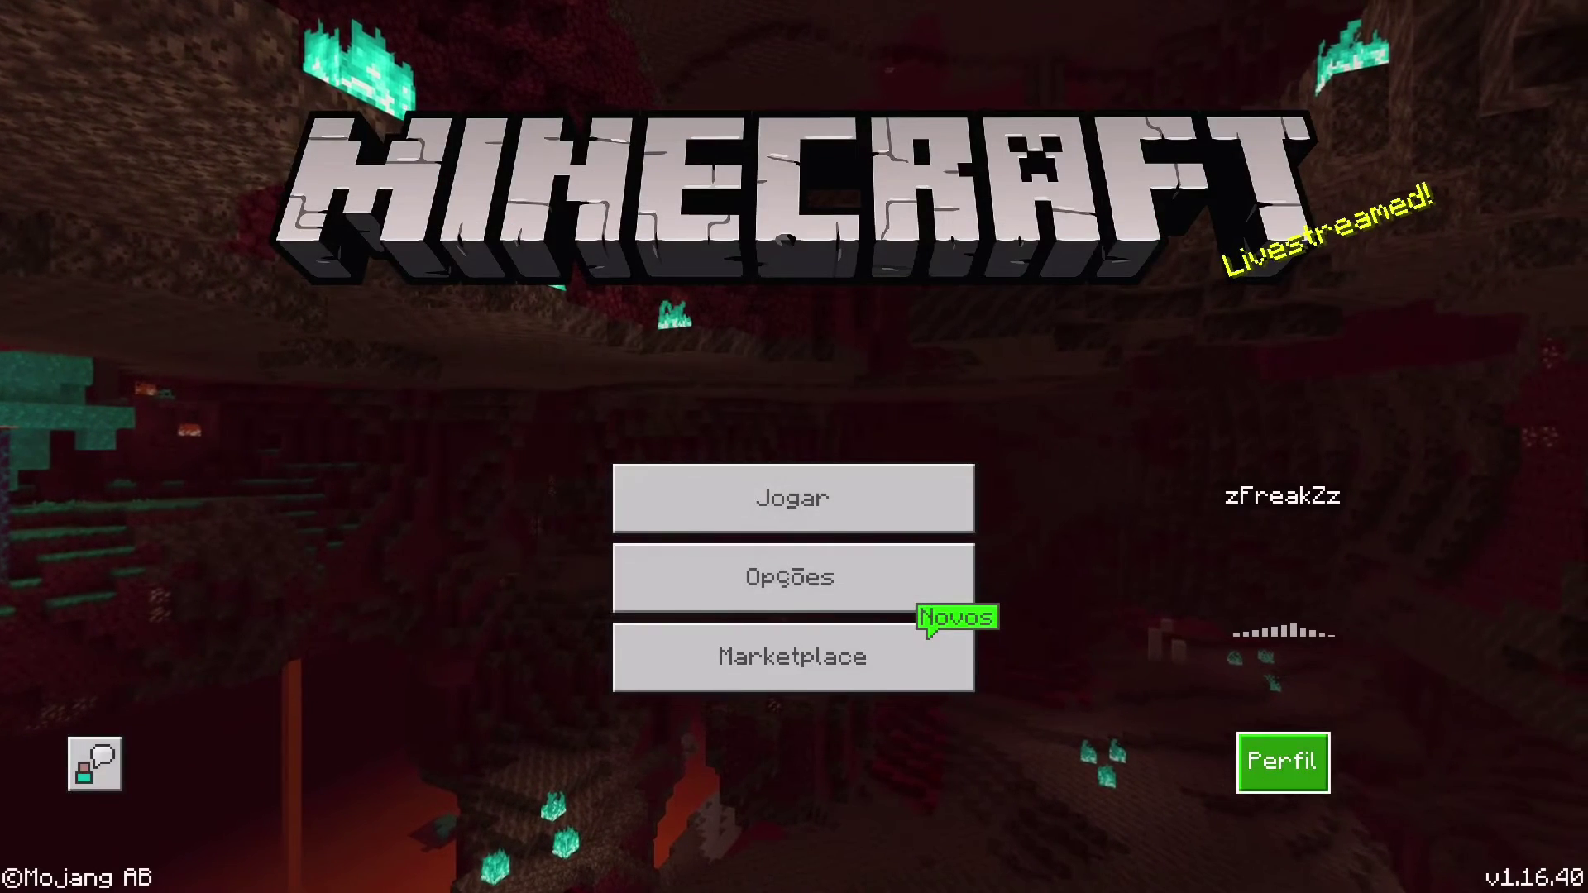
click(792, 657)
key(Left)
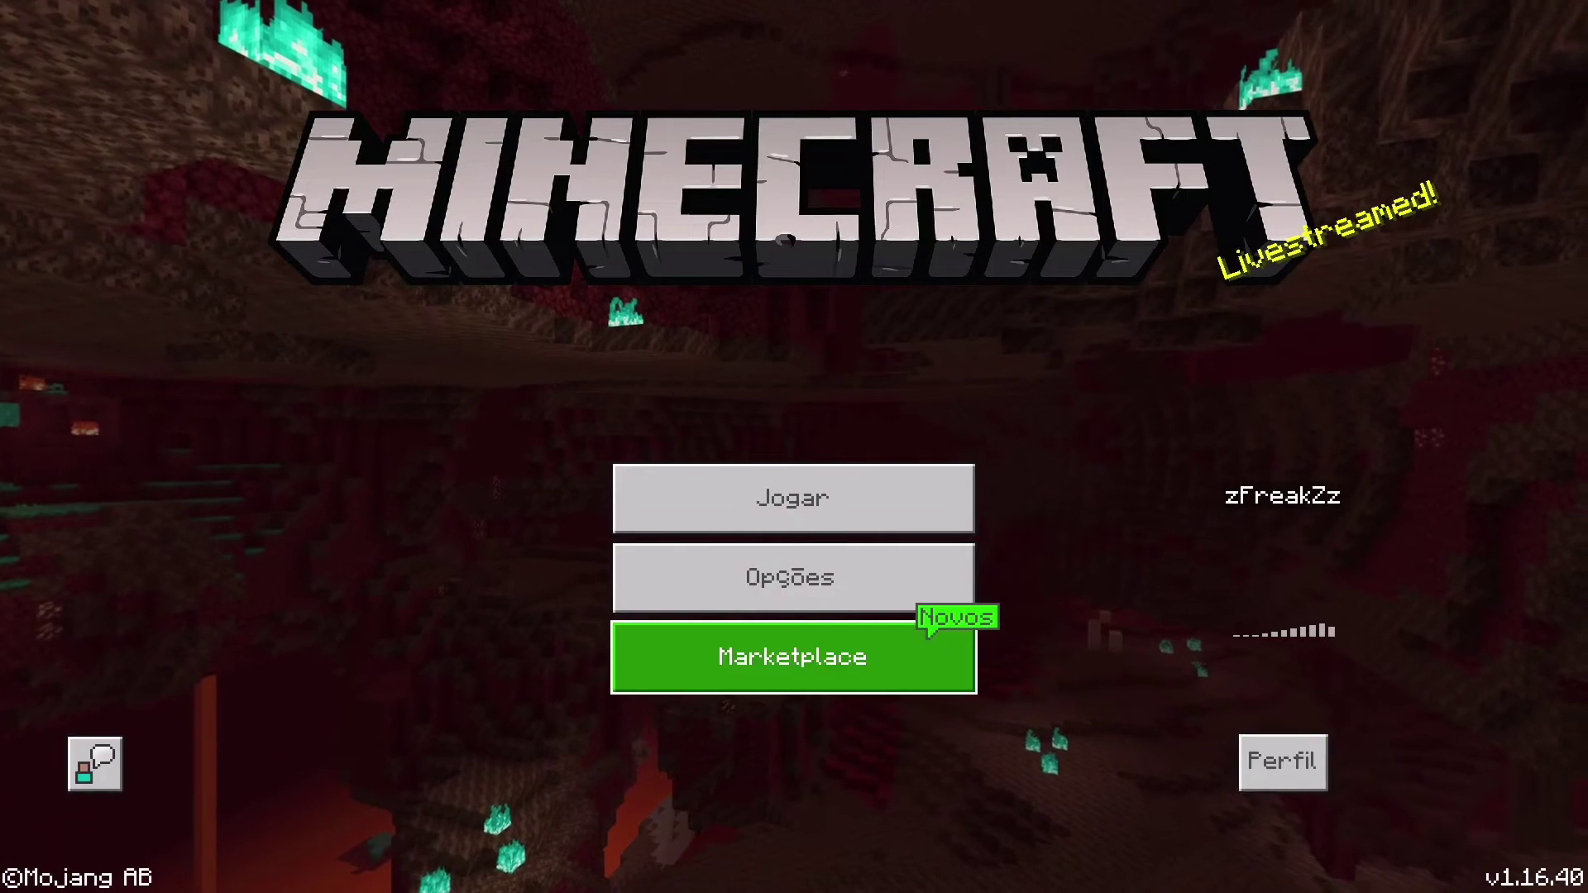
key(Right)
key(Left)
key(Left)
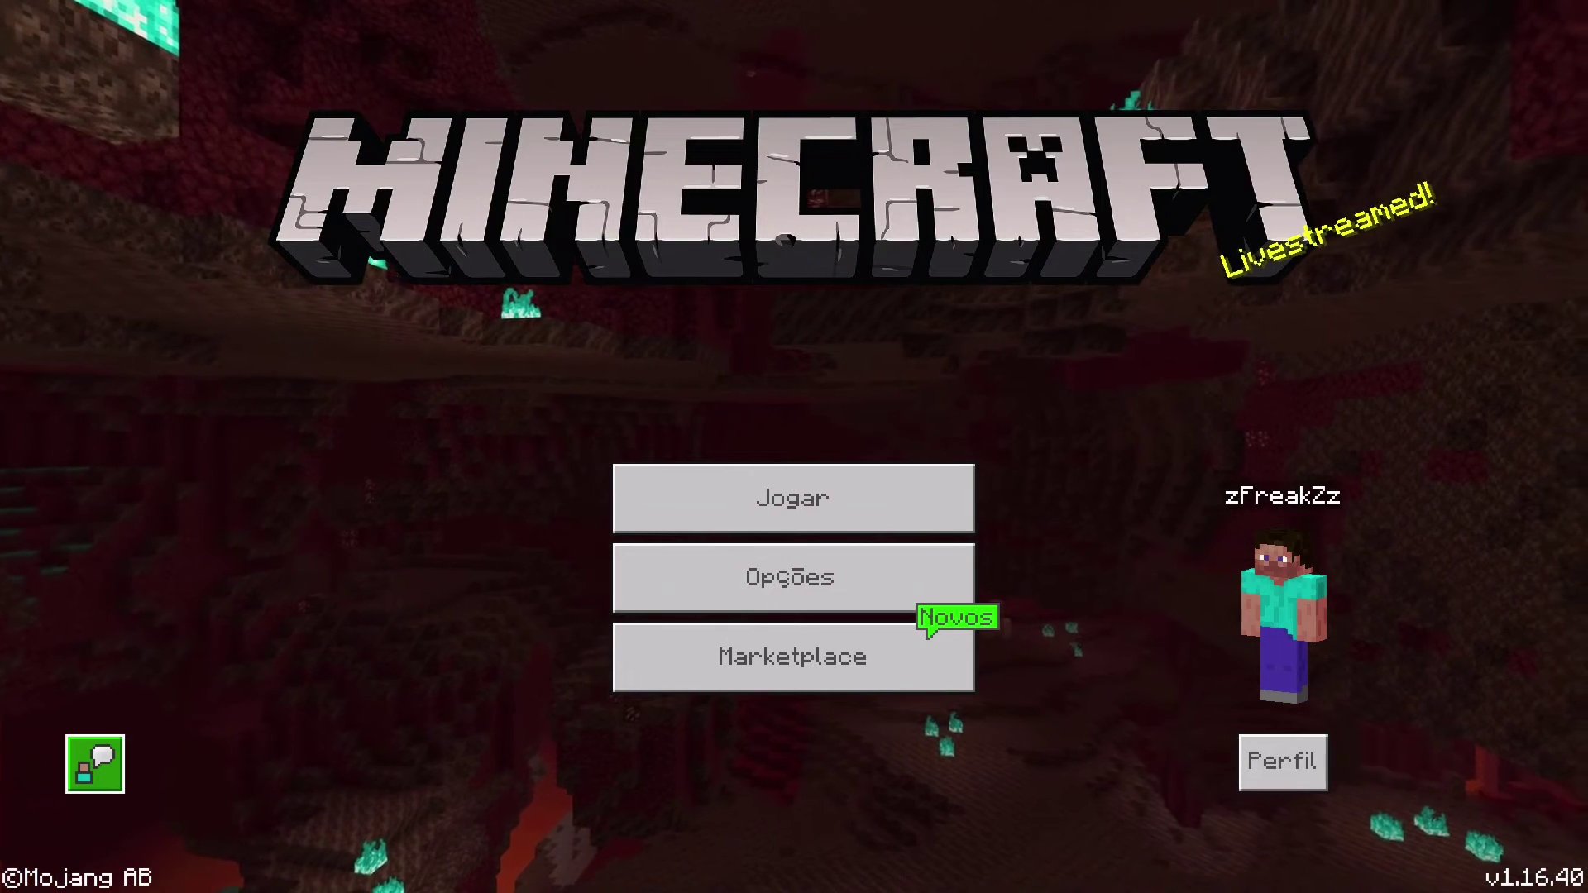
key(Right)
key(Up)
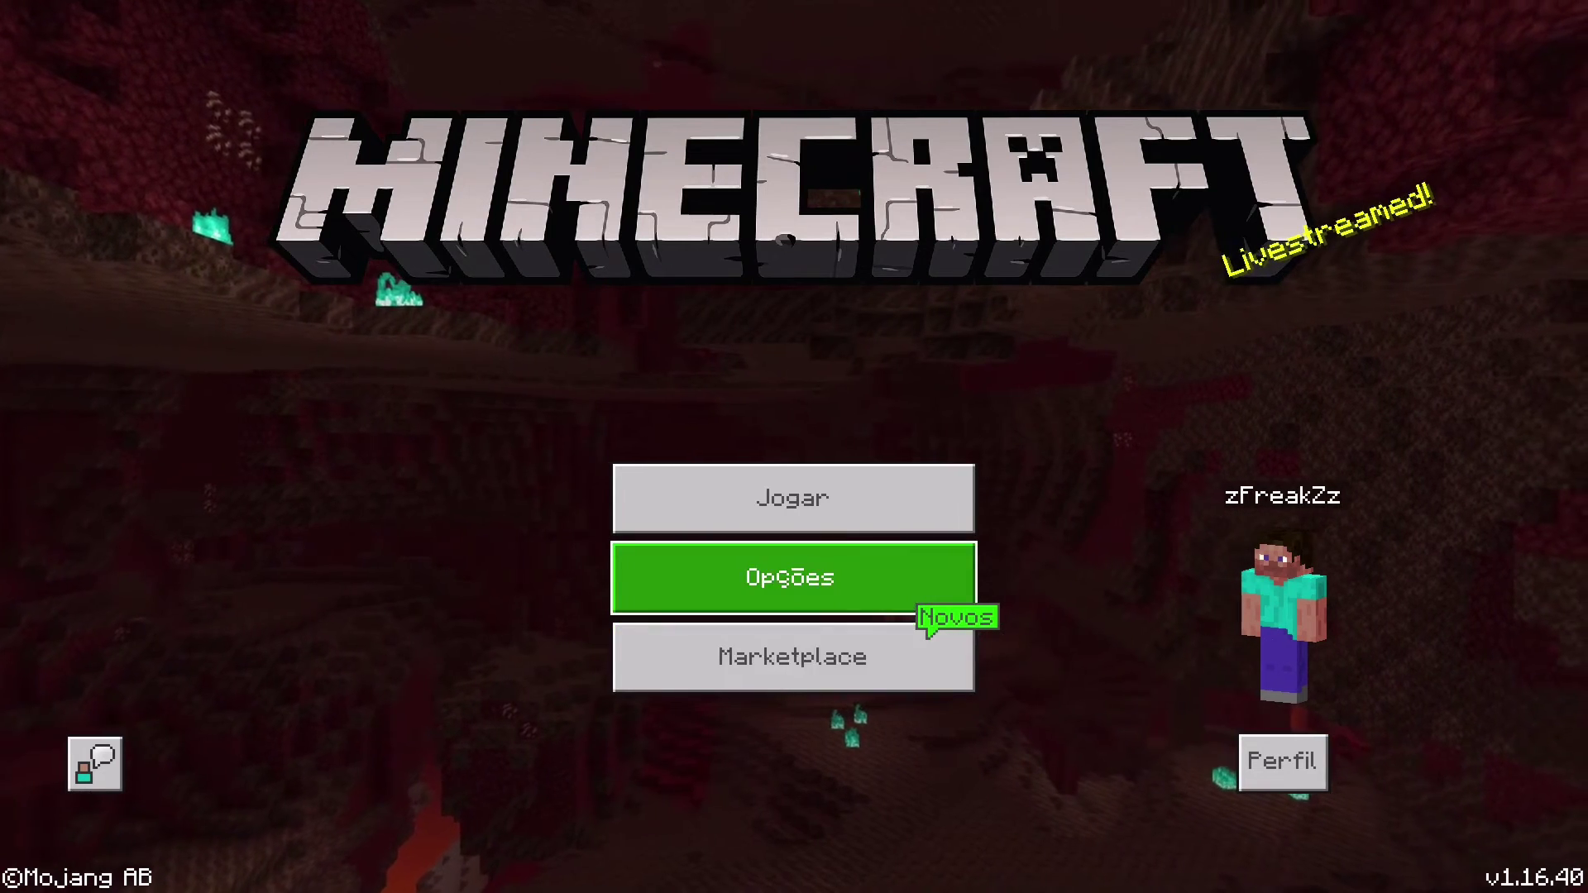
- Open the player's profile screen to view the character and return to the main menu
key(Up)
key(Down)
key(Right)
key(Return)
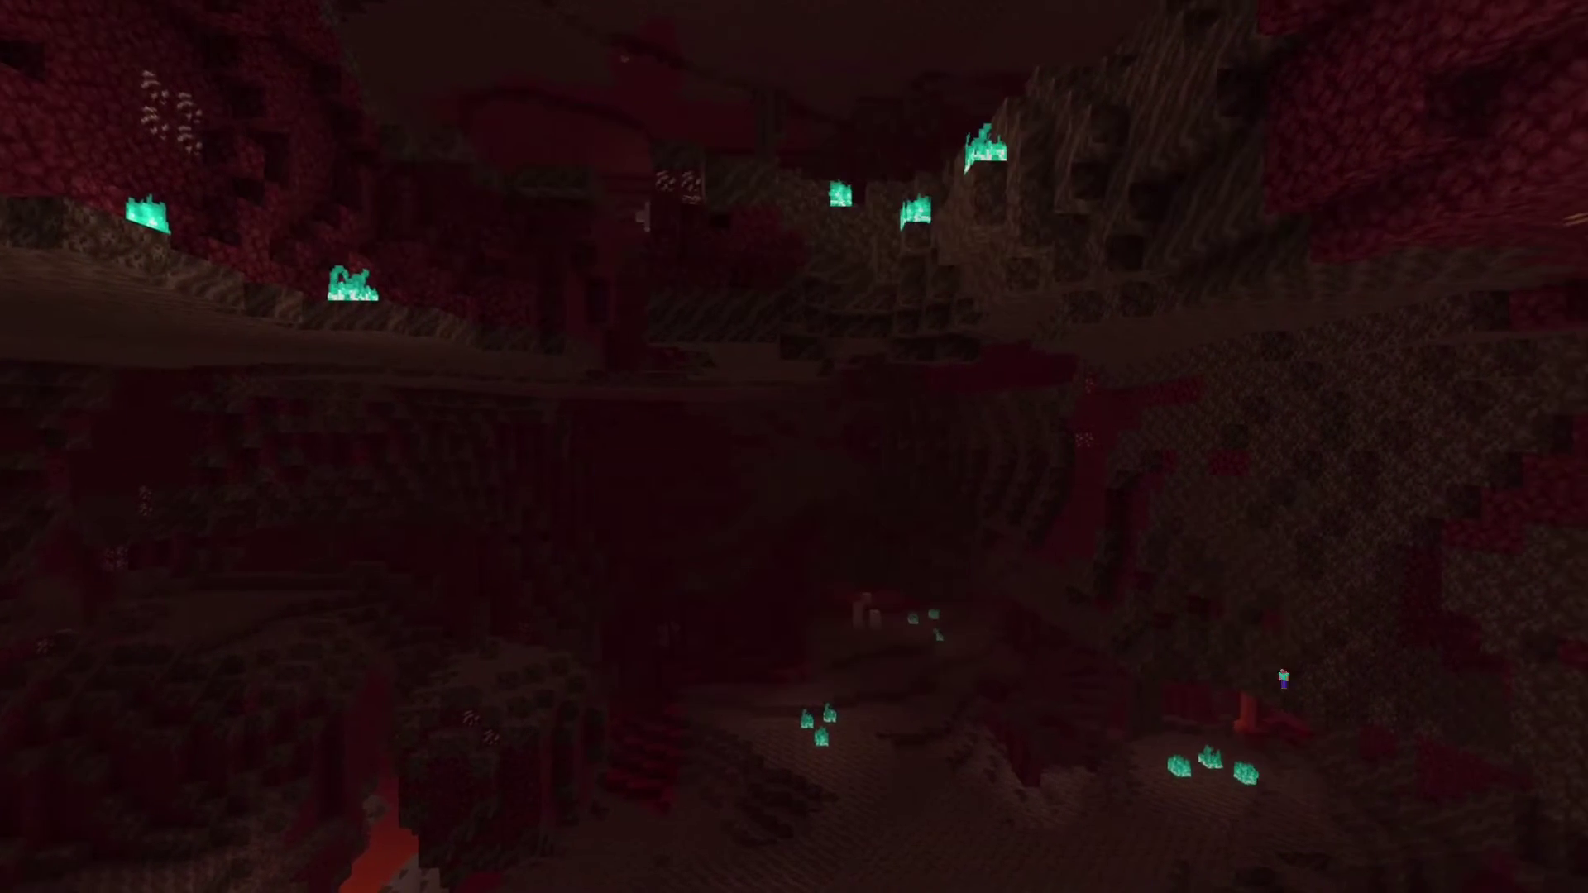
key(Right)
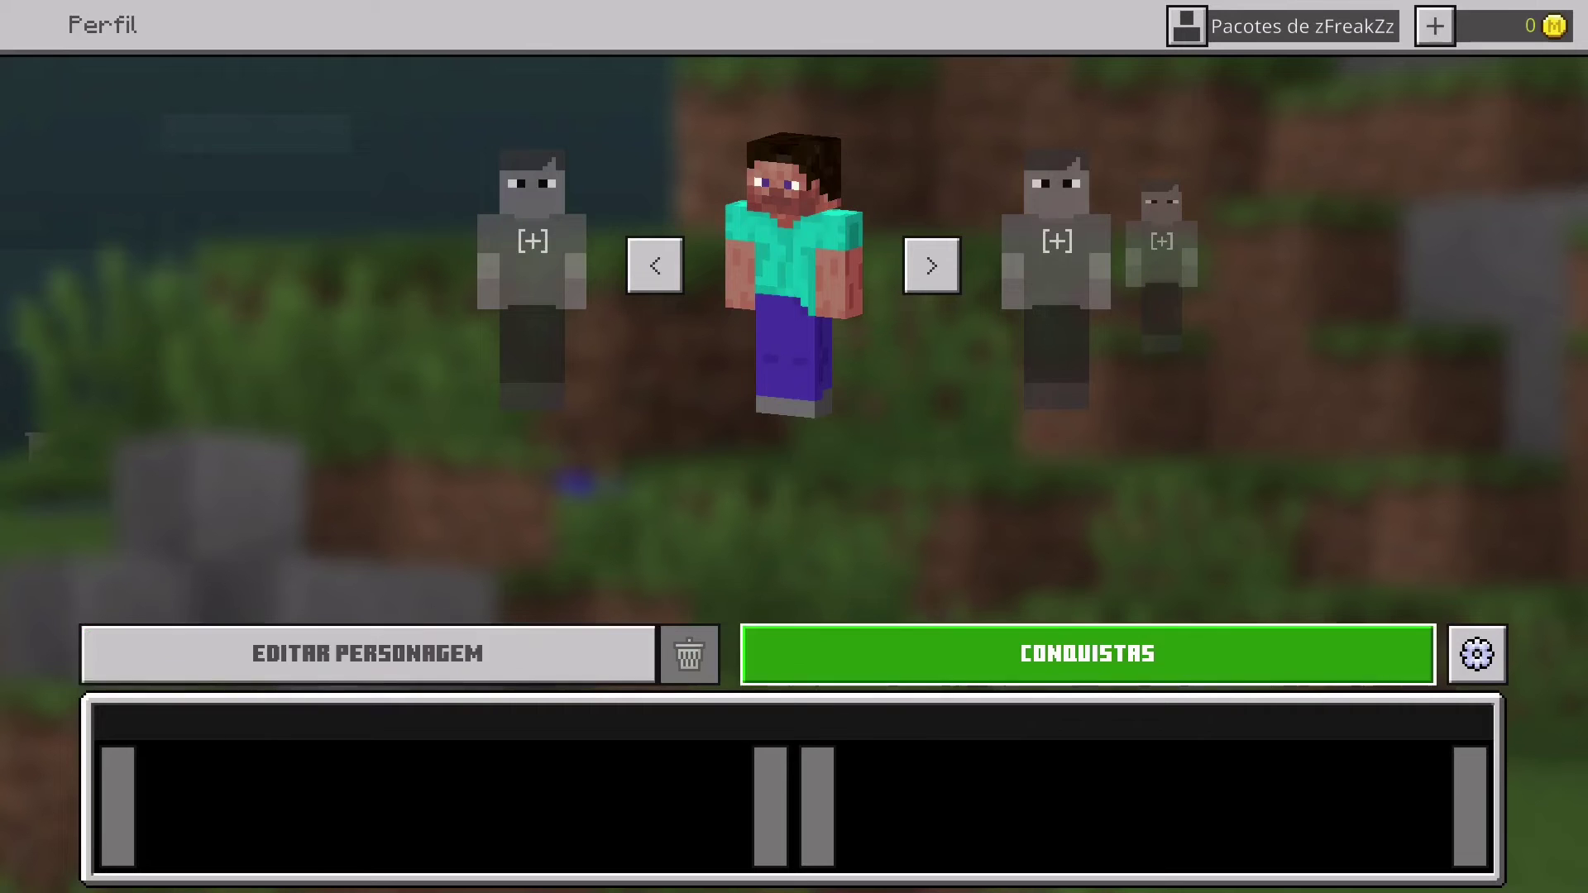
key(Left)
key(Escape)
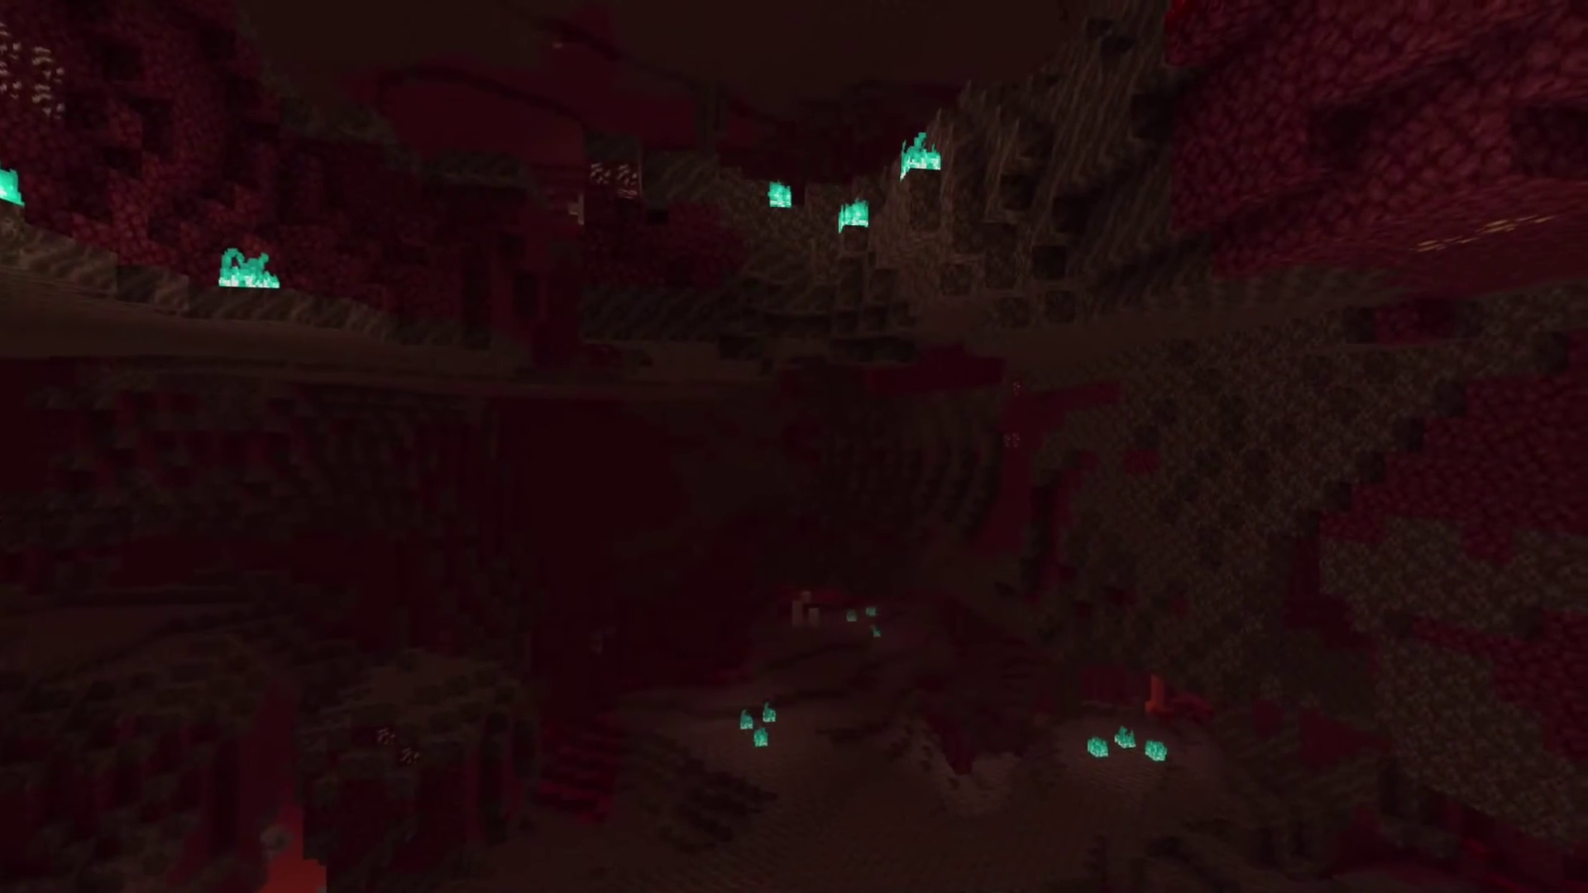